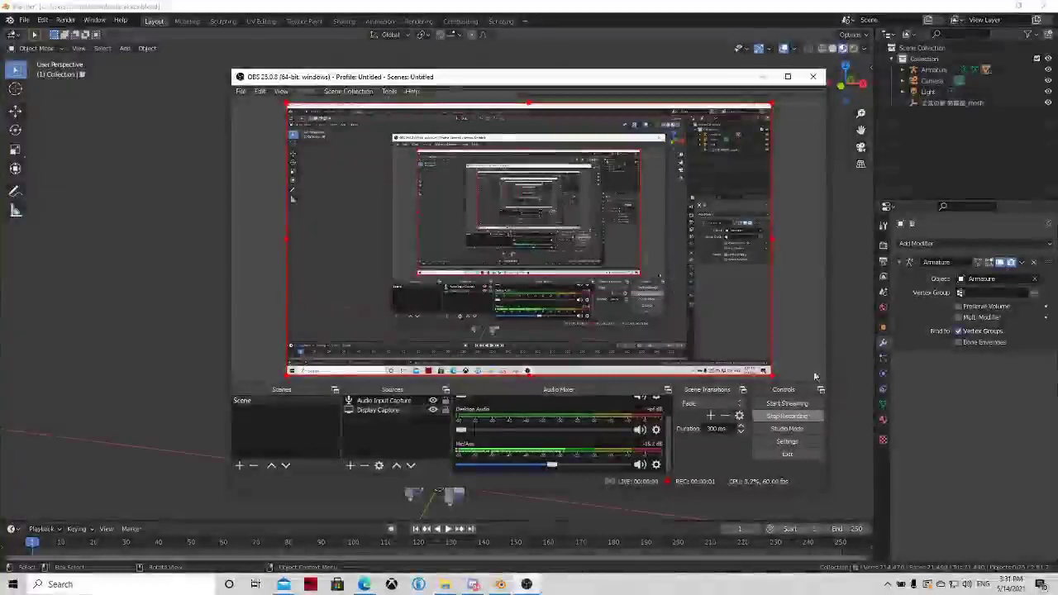
Step: Bring Blender forward and orbit and zoom to view the T-posed character from the front
{"action": "left_click", "coordinate": [839, 381]}
{"action": "middle_click_drag", "start_coordinate": [532, 367], "coordinate": [494, 353]}
{"action": "middle_click_drag", "start_coordinate": [444, 261], "coordinate": [418, 272]}
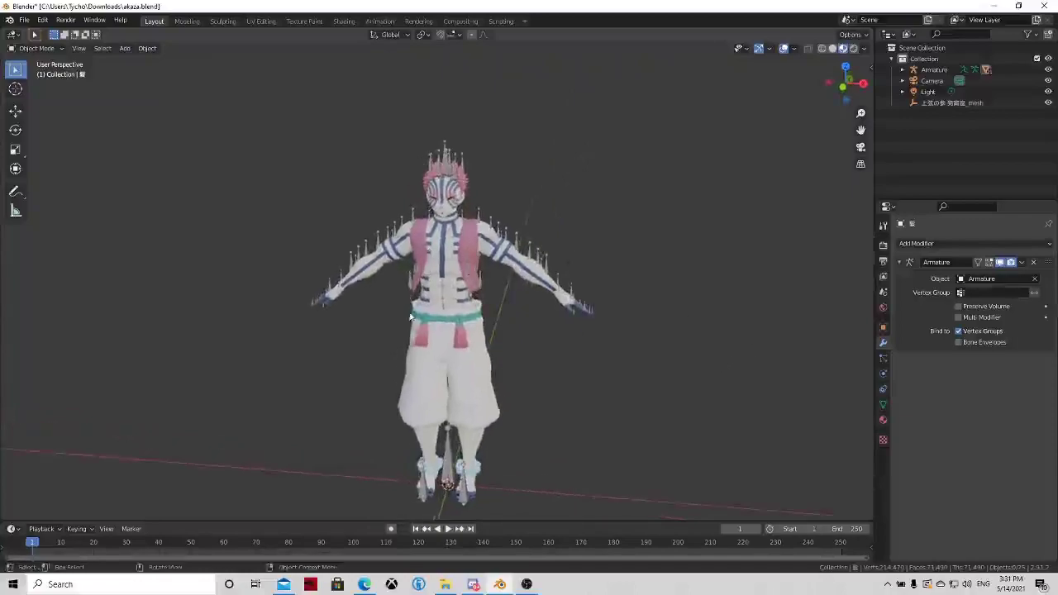
{"action": "middle_click_drag", "start_coordinate": [411, 325], "coordinate": [435, 248]}
{"action": "middle_click_drag", "start_coordinate": [437, 293], "coordinate": [441, 287]}
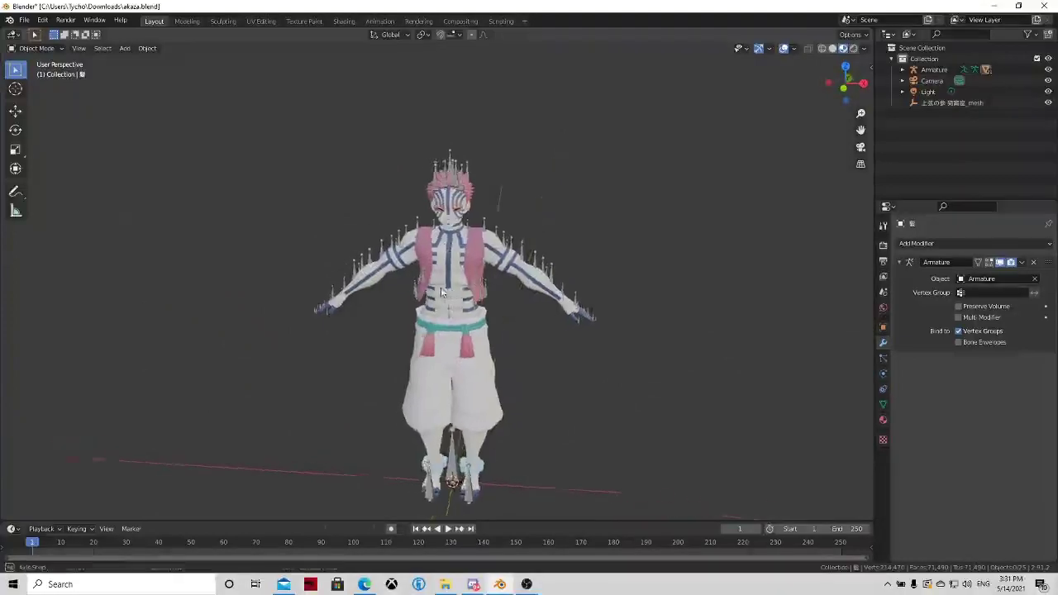
{"action": "scroll", "coordinate": [442, 291], "scroll_direction": "up", "scroll_amount": 3}
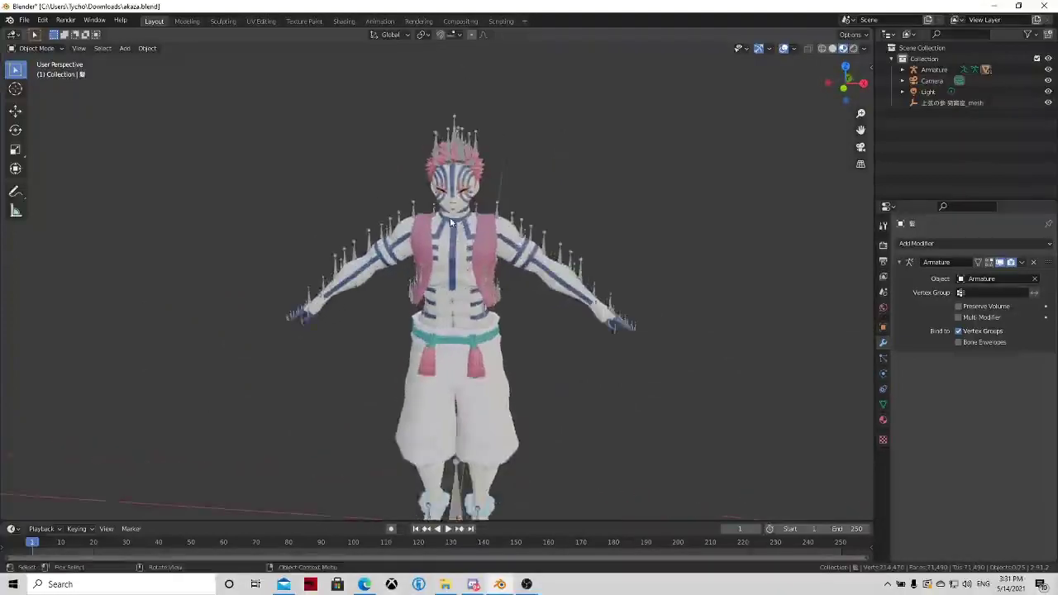
{"action": "middle_click_drag", "start_coordinate": [447, 221], "coordinate": [452, 224]}
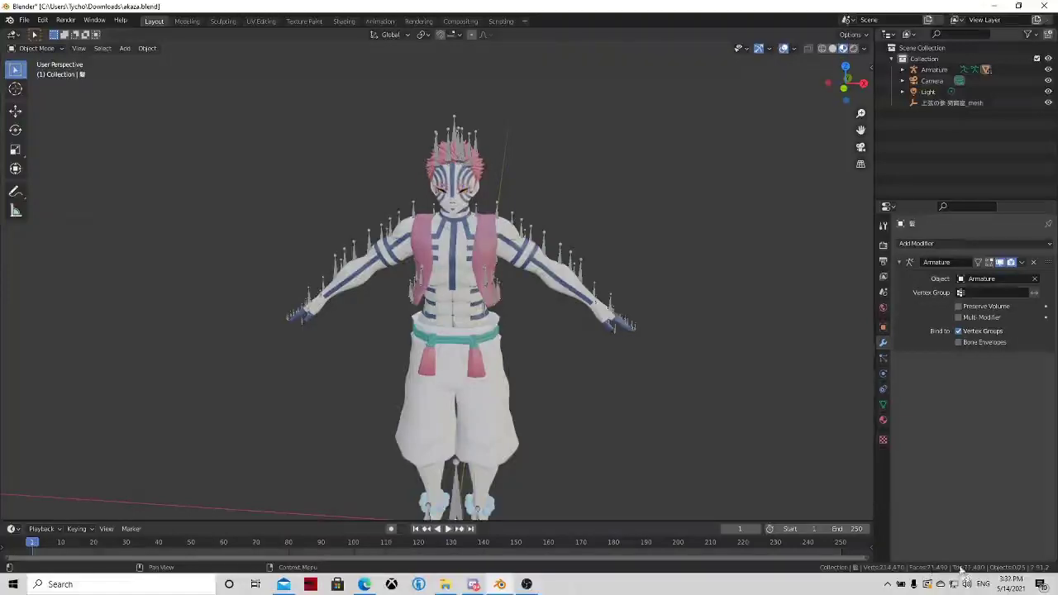
{"action": "scroll", "coordinate": [496, 227], "scroll_direction": "up", "scroll_amount": 2}
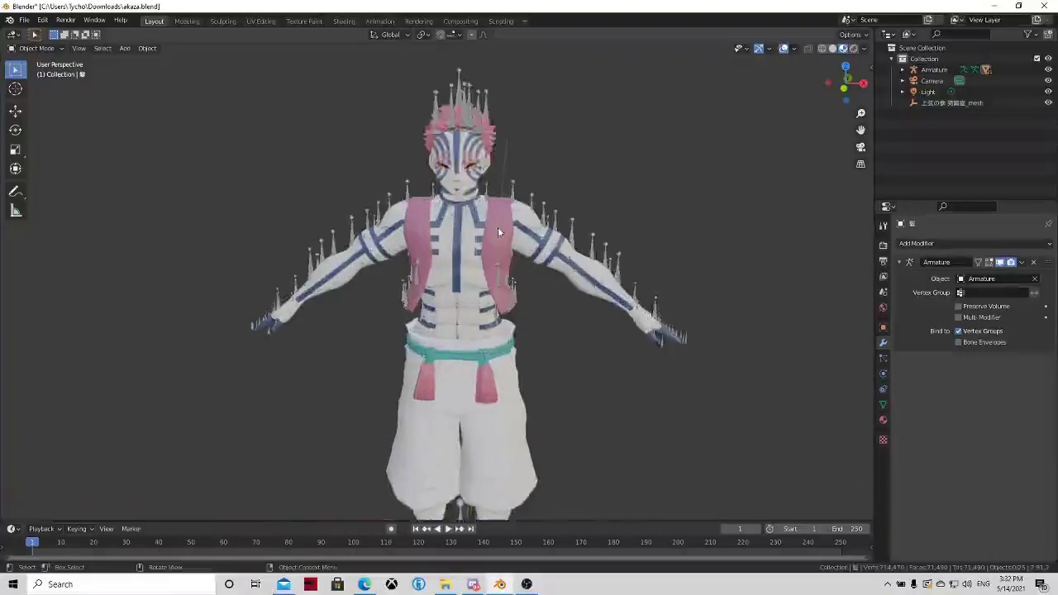
Step: Select the hair mesh and add a Decimate modifier with ratio 0.1
{"action": "middle_click_drag", "start_coordinate": [497, 226], "coordinate": [457, 132]}
{"action": "scroll", "coordinate": [456, 132], "scroll_direction": "up", "scroll_amount": 3}
{"action": "left_click", "coordinate": [438, 100]}
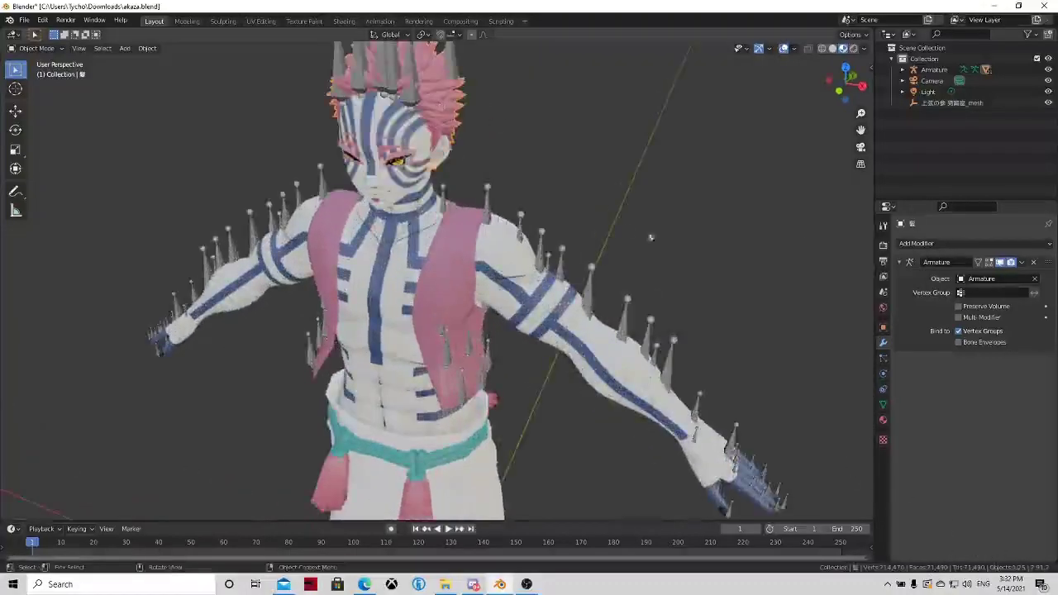
{"action": "left_click", "coordinate": [907, 245]}
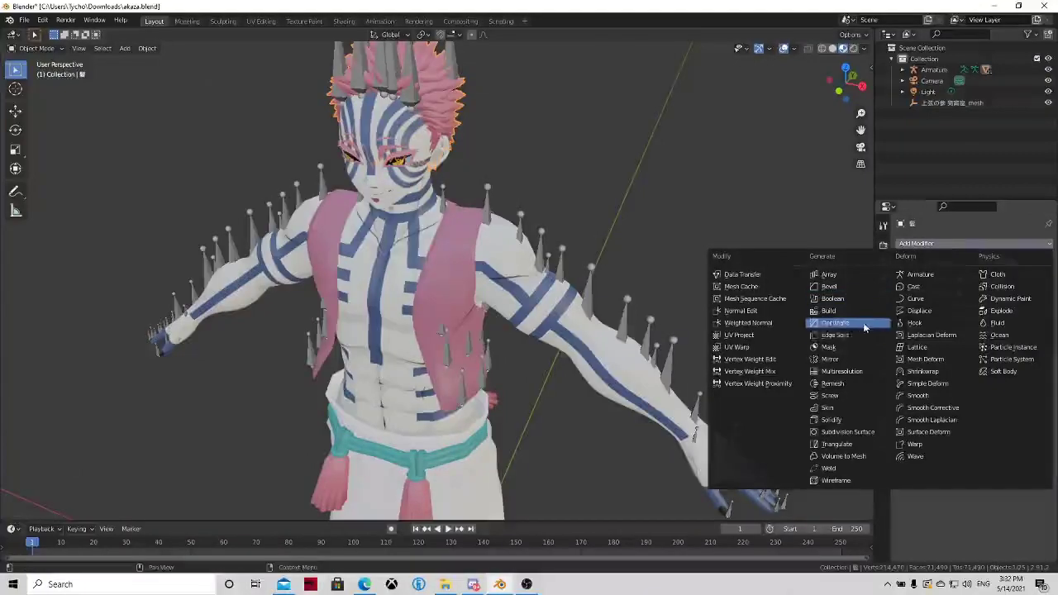
{"action": "left_click", "coordinate": [919, 274]}
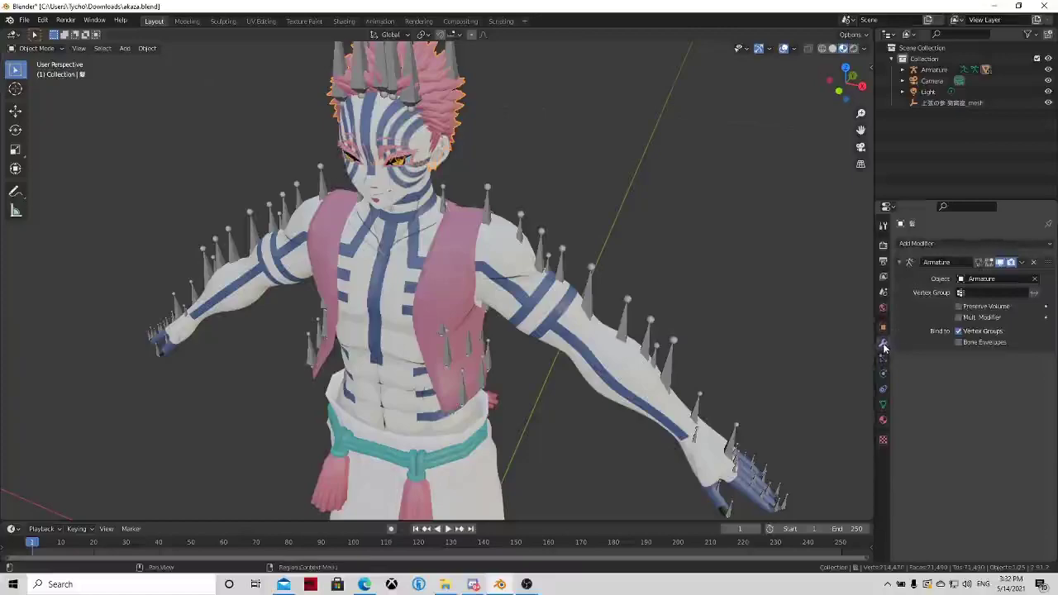
{"action": "left_click", "coordinate": [923, 244]}
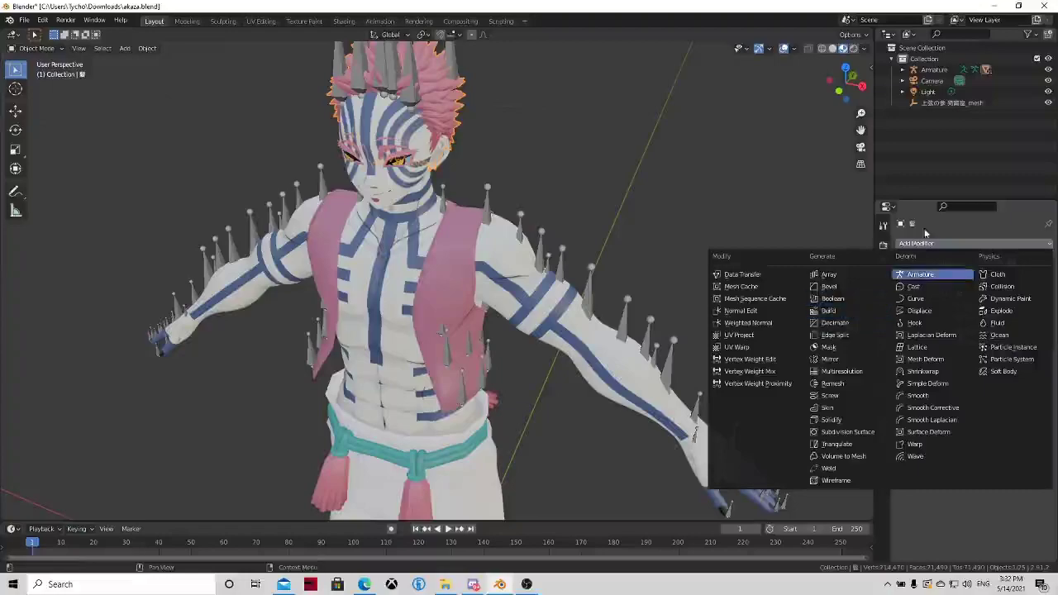
{"action": "left_click", "coordinate": [835, 322]}
{"action": "middle_click_drag", "start_coordinate": [835, 322], "coordinate": [688, 322]}
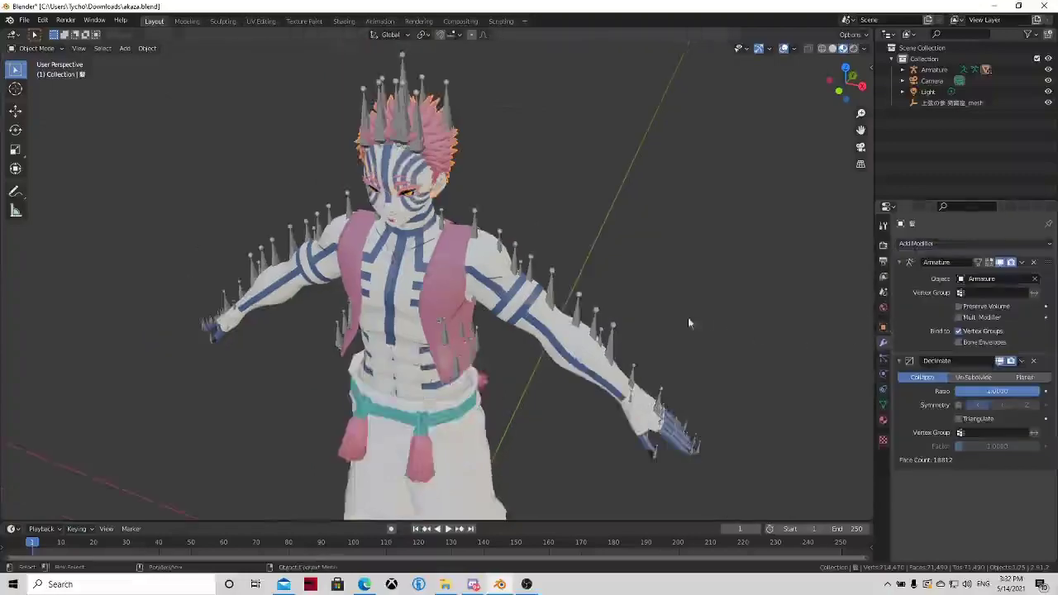
{"action": "left_click", "coordinate": [984, 390]}
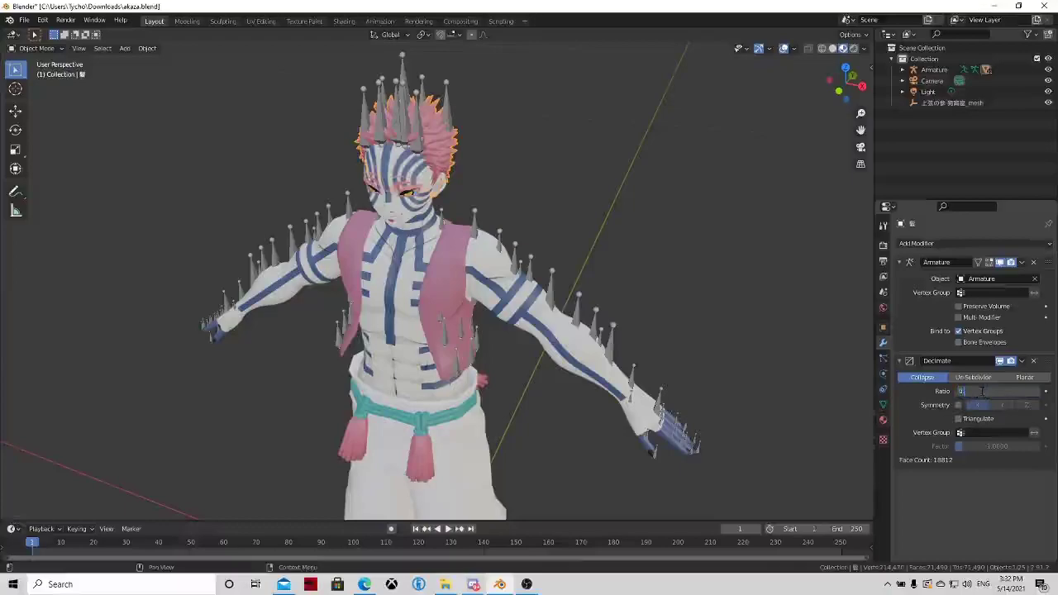
{"action": "type", "text": "0.1"}
{"action": "key", "text": "Return"}
Step: Inspect the decimated head, then apply the Decimate modifier permanently
{"action": "scroll", "coordinate": [562, 153], "scroll_direction": "up", "scroll_amount": 5}
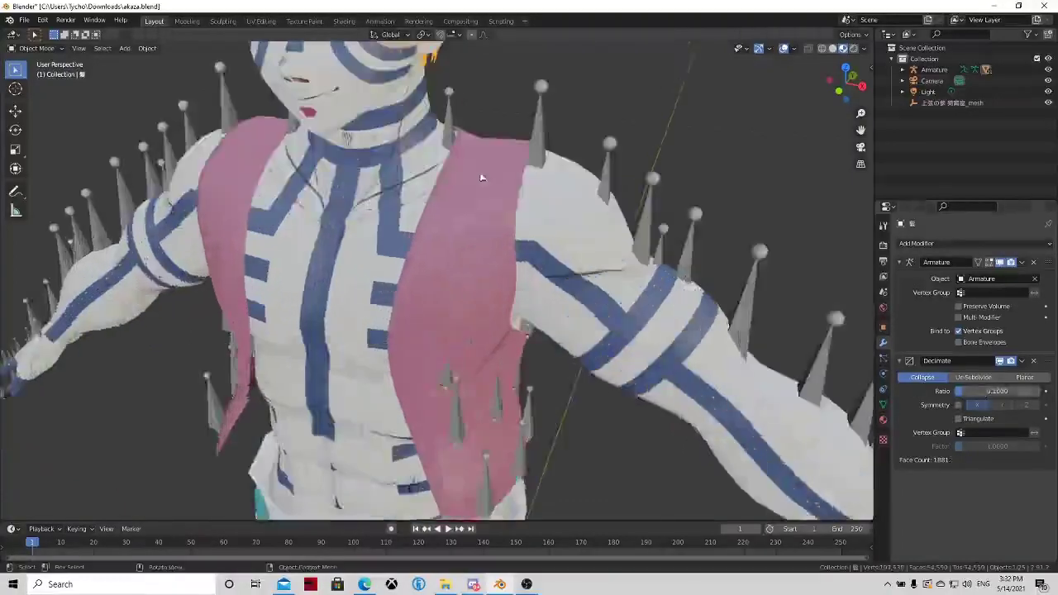
{"action": "scroll", "coordinate": [562, 153], "scroll_direction": "down", "scroll_amount": 5}
{"action": "middle_click_drag", "start_coordinate": [560, 153], "coordinate": [550, 193]}
{"action": "scroll", "coordinate": [521, 207], "scroll_direction": "up", "scroll_amount": 3}
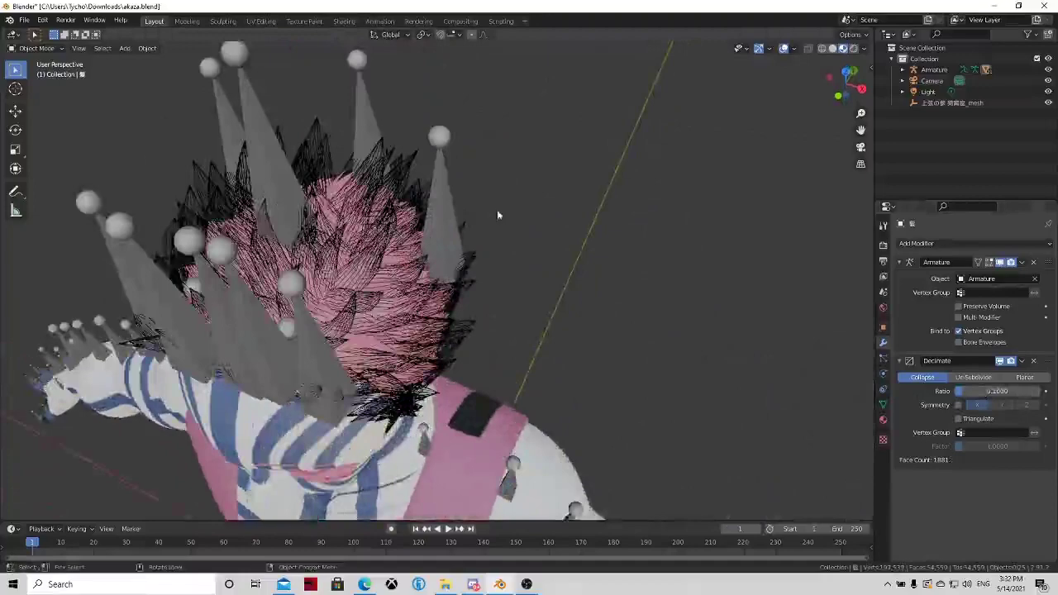
{"action": "middle_click_drag", "start_coordinate": [494, 218], "coordinate": [463, 225]}
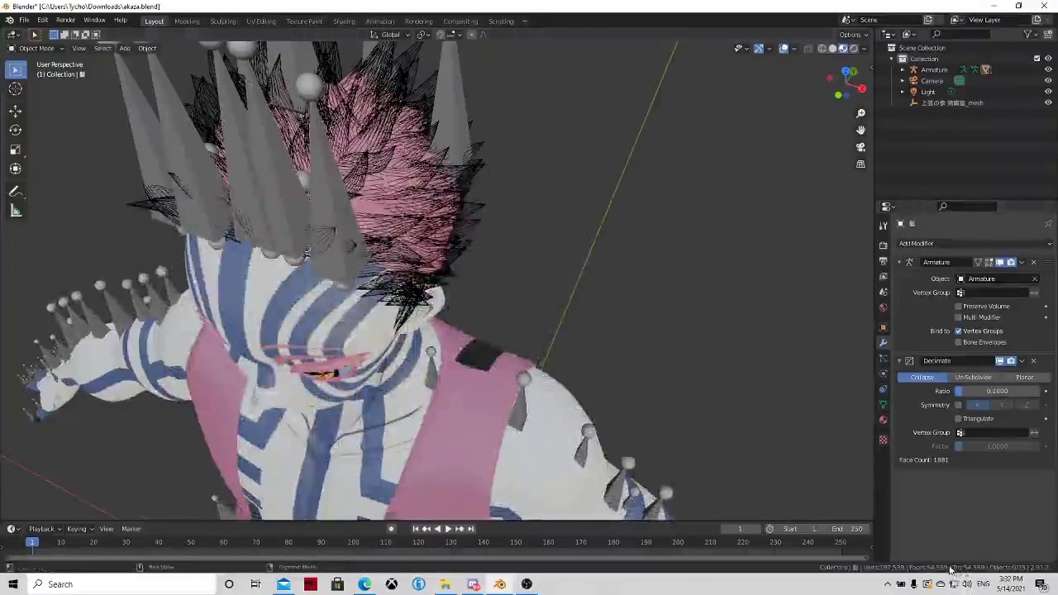
{"action": "middle_click_drag", "start_coordinate": [794, 463], "coordinate": [751, 362]}
{"action": "scroll", "coordinate": [750, 361], "scroll_direction": "down", "scroll_amount": 3}
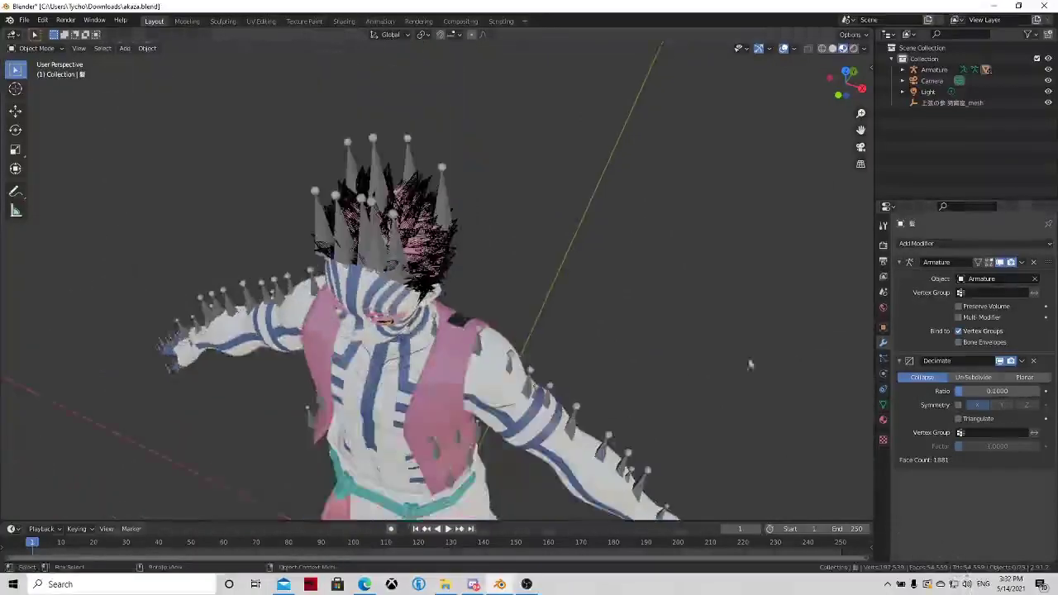
{"action": "left_click", "coordinate": [1022, 361]}
{"action": "left_click", "coordinate": [997, 371]}
{"action": "middle_click_drag", "start_coordinate": [661, 281], "coordinate": [891, 506]}
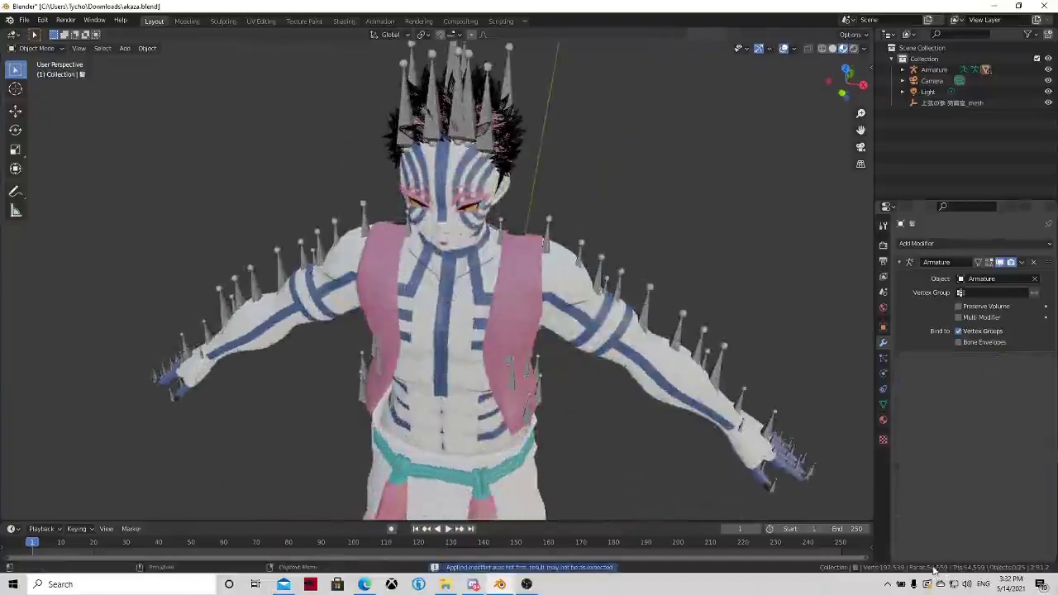
Step: Select the body mesh and add a Decimate modifier, trying a 0.3 ratio
{"action": "left_click", "coordinate": [462, 286]}
{"action": "left_click", "coordinate": [932, 243]}
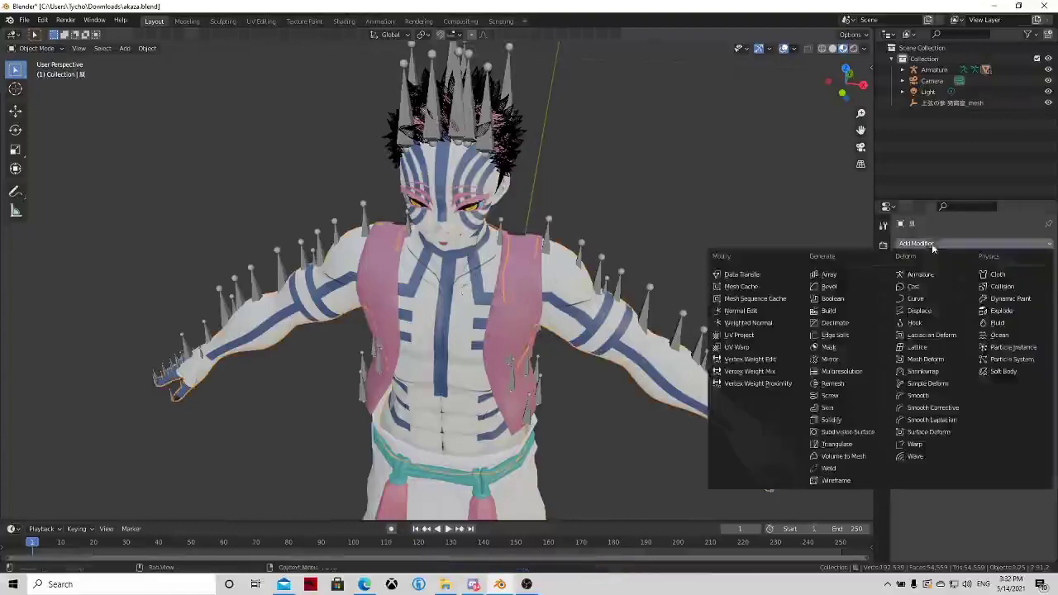
{"action": "left_click", "coordinate": [836, 322]}
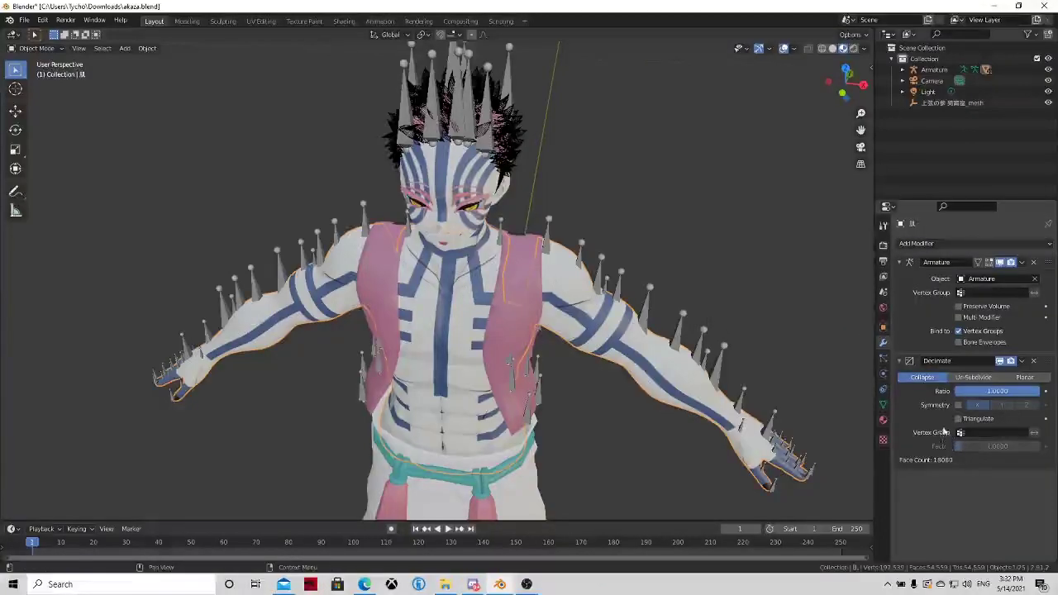
{"action": "left_click", "coordinate": [990, 394]}
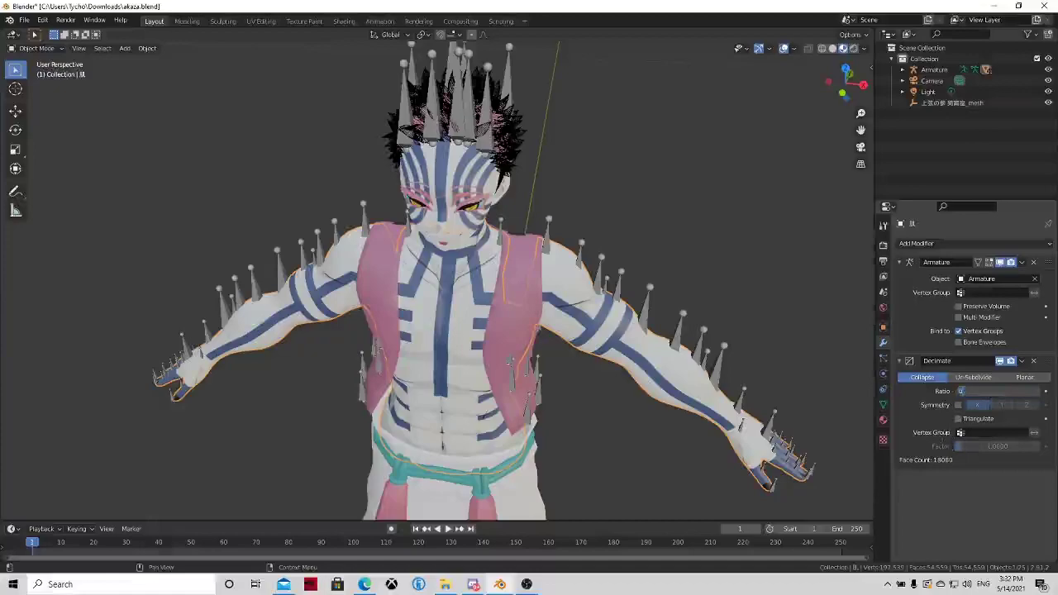
{"action": "key", "text": "Return"}
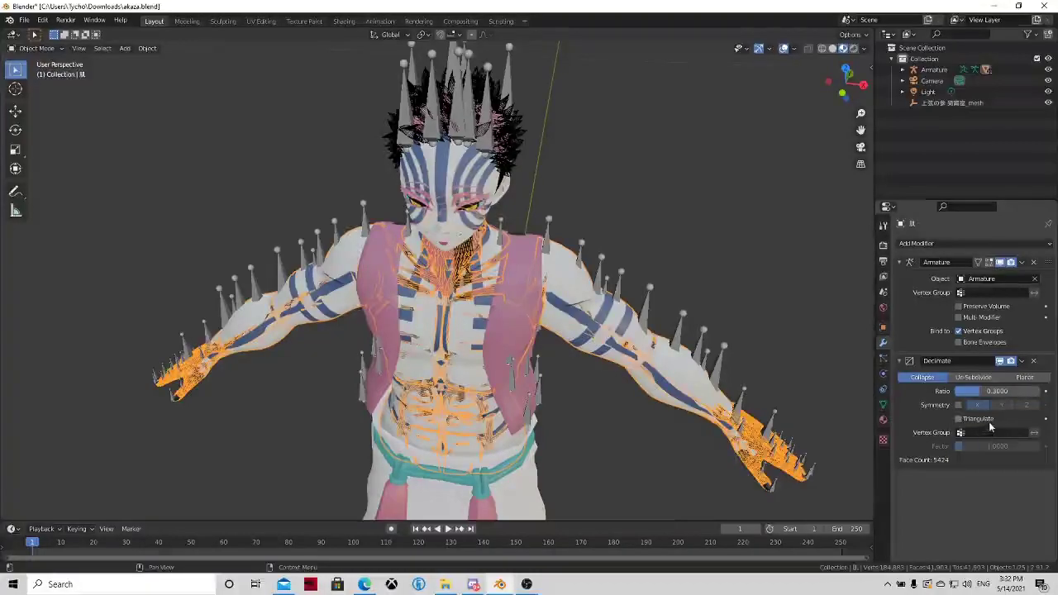
{"action": "scroll", "coordinate": [641, 302], "scroll_direction": "up", "scroll_amount": 8}
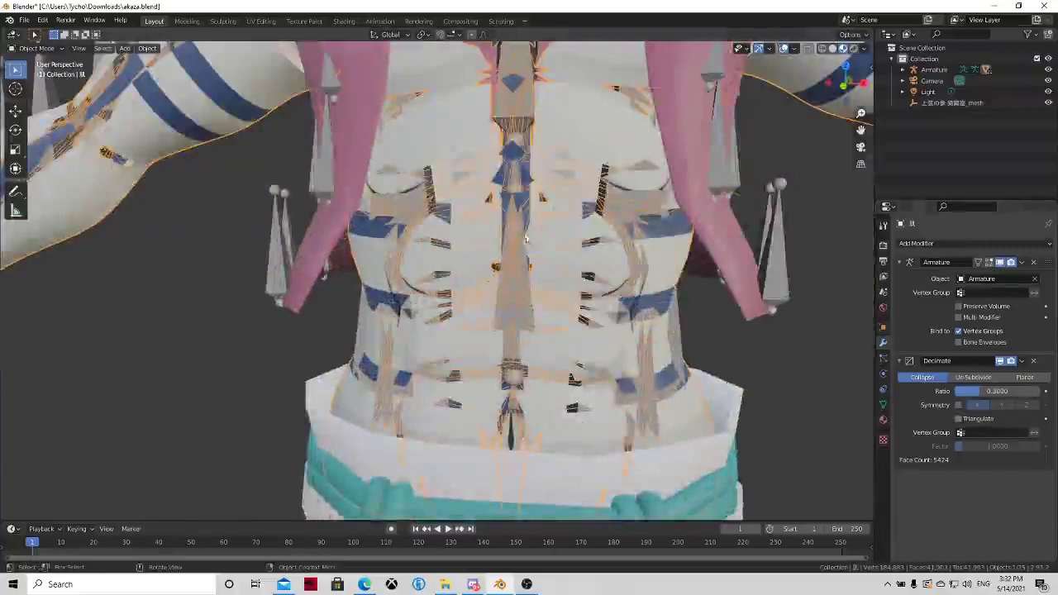
{"action": "scroll", "coordinate": [526, 239], "scroll_direction": "down", "scroll_amount": 8}
Step: Reset the ratio to 1, settle on 0.75, and apply the Decimate modifier
{"action": "left_click", "coordinate": [989, 394]}
{"action": "type", "text": "1"}
{"action": "key", "text": "Return"}
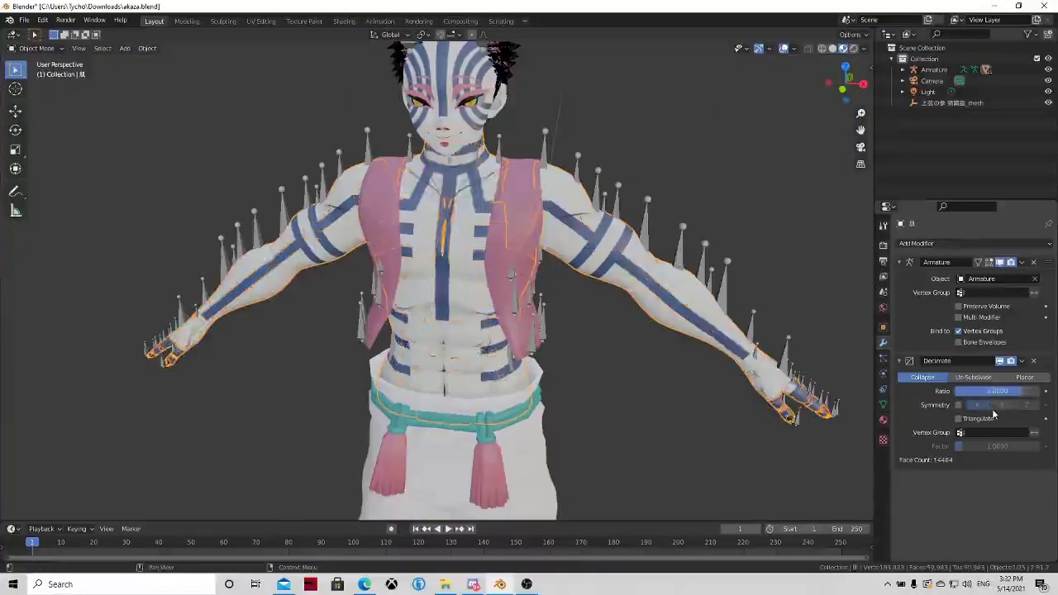
{"action": "left_click", "coordinate": [1004, 395]}
{"action": "type", "text": "0.75"}
{"action": "key", "text": "Return"}
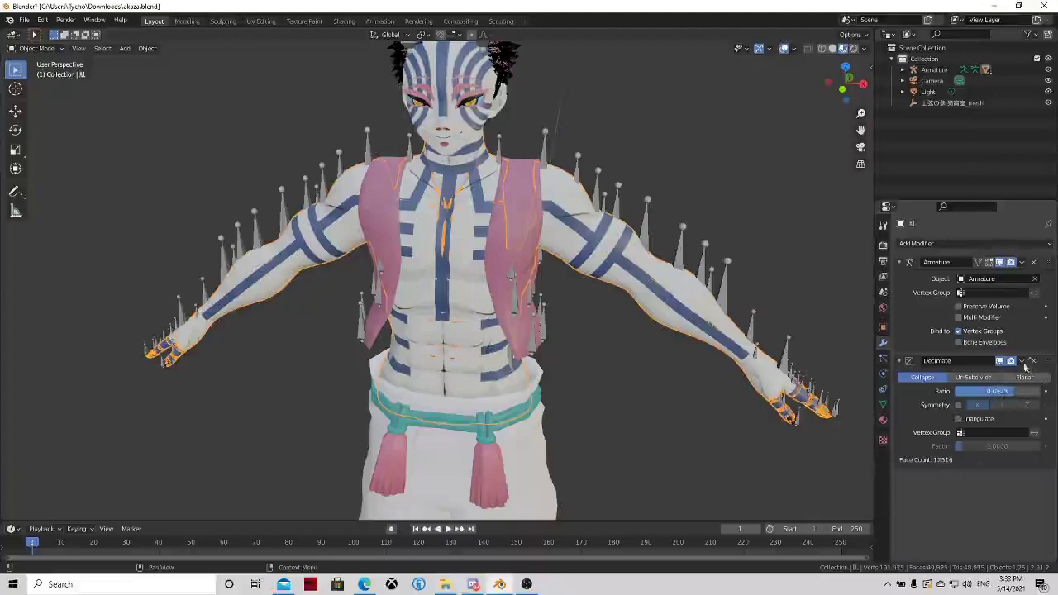
{"action": "left_click", "coordinate": [1022, 361]}
{"action": "left_click", "coordinate": [974, 374]}
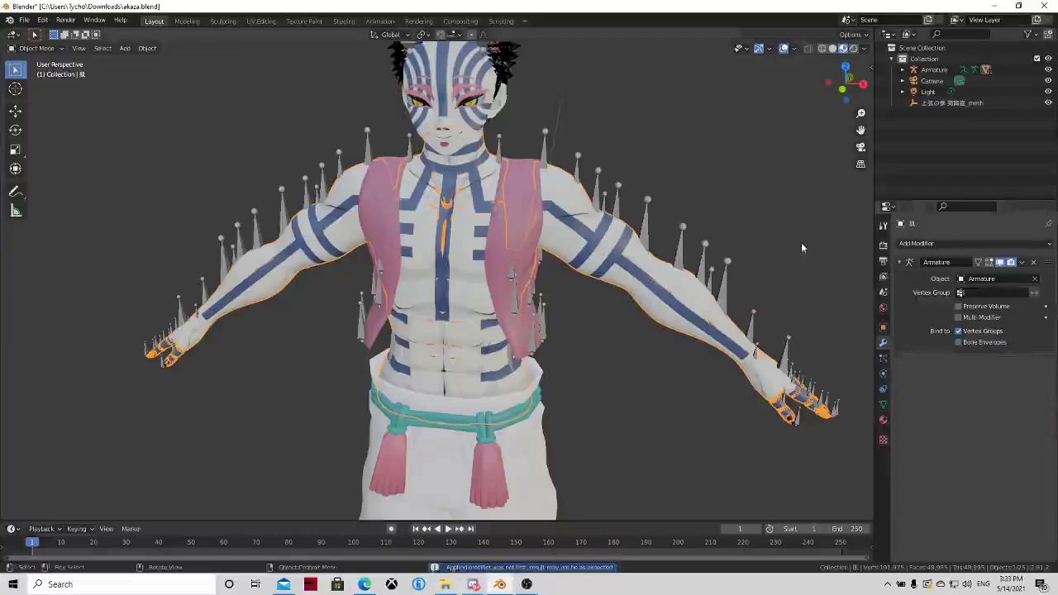
{"action": "mouse_move", "coordinate": [702, 264]}
{"action": "middle_mouse_down"}
{"action": "mouse_move", "coordinate": [727, 248]}
{"action": "mouse_move", "coordinate": [699, 179]}
{"action": "mouse_move", "coordinate": [588, 257]}
{"action": "mouse_move", "coordinate": [483, 256]}
{"action": "mouse_move", "coordinate": [486, 283]}
{"action": "mouse_move", "coordinate": [579, 284]}
{"action": "mouse_move", "coordinate": [683, 266]}
{"action": "middle_mouse_up"}
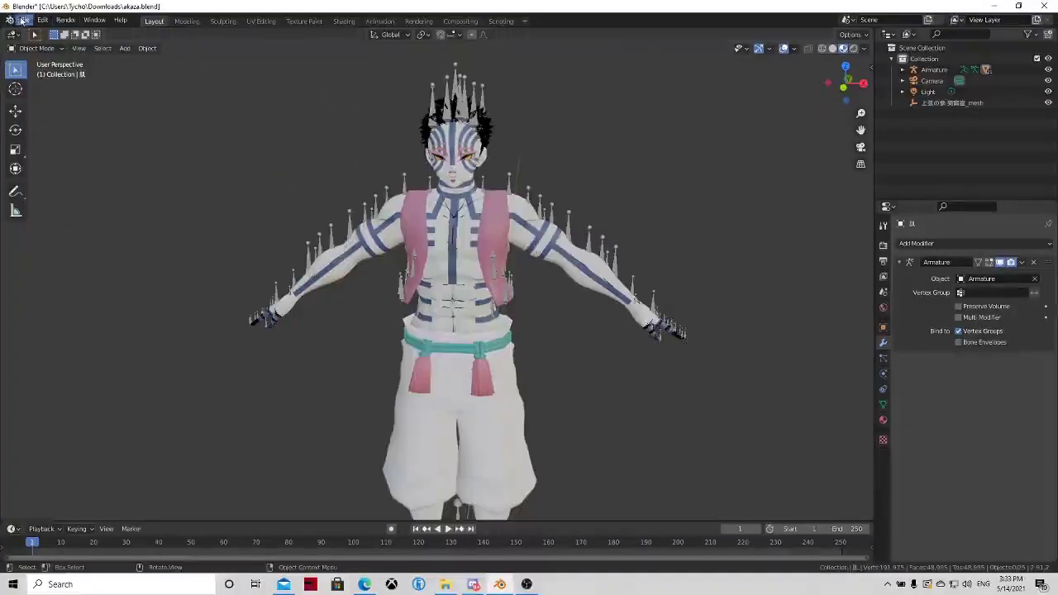
Step: Browse the File menu formats and cancel an accidental Wavefront OBJ import from Pictures\AKAZA
{"action": "left_click", "coordinate": [24, 20]}
{"action": "mouse_move", "coordinate": [84, 179]}
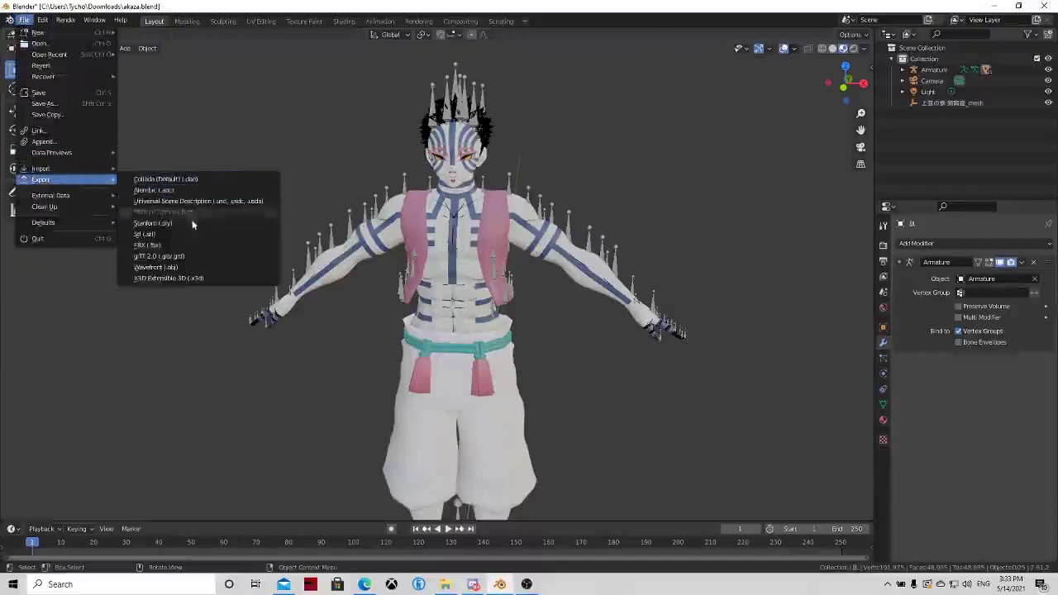
{"action": "left_click", "coordinate": [240, 234]}
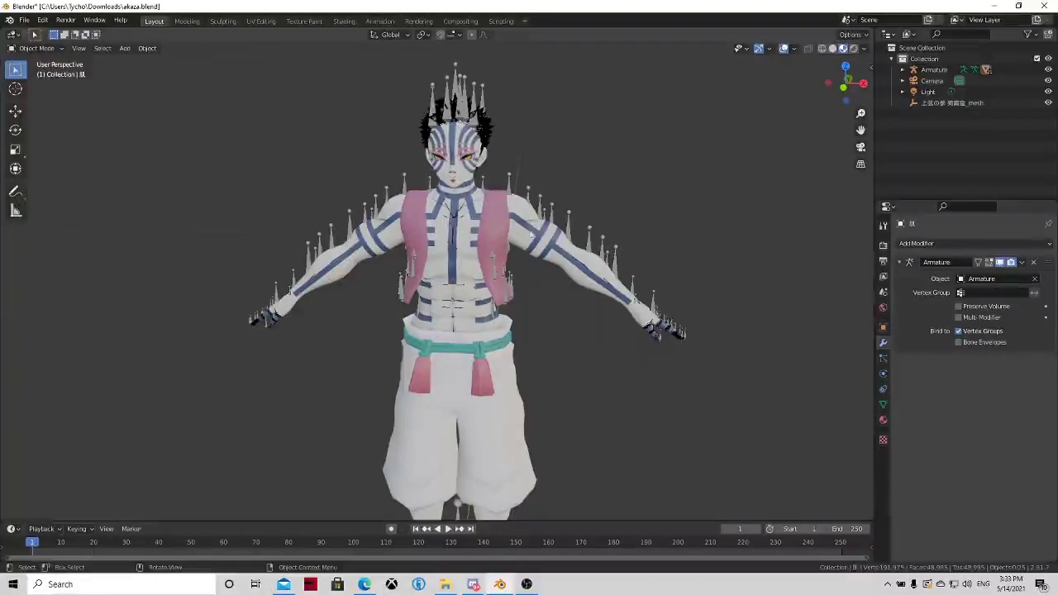
{"action": "left_click", "coordinate": [24, 20]}
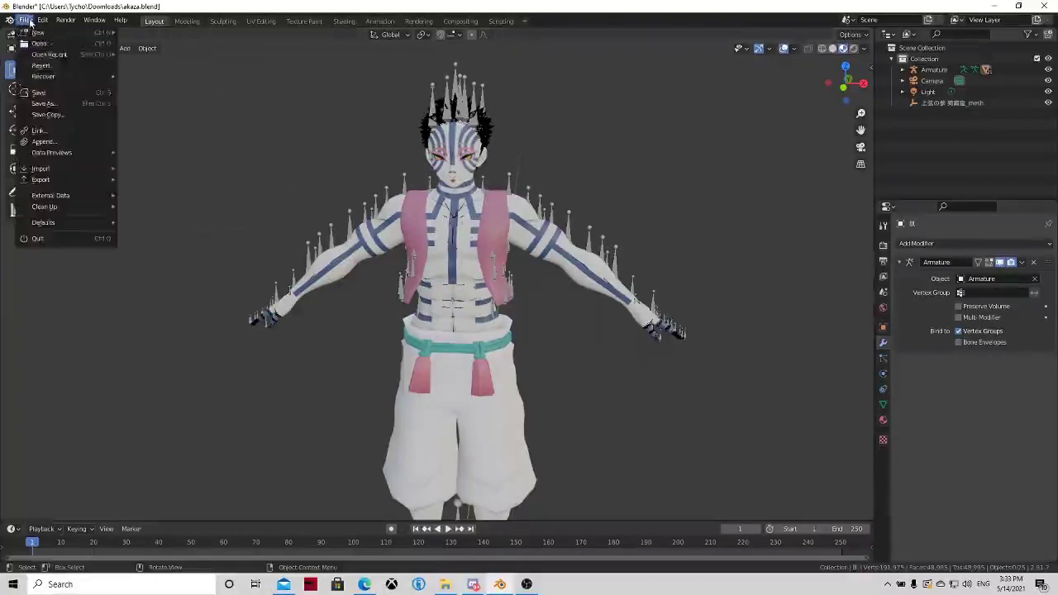
{"action": "mouse_move", "coordinate": [61, 169]}
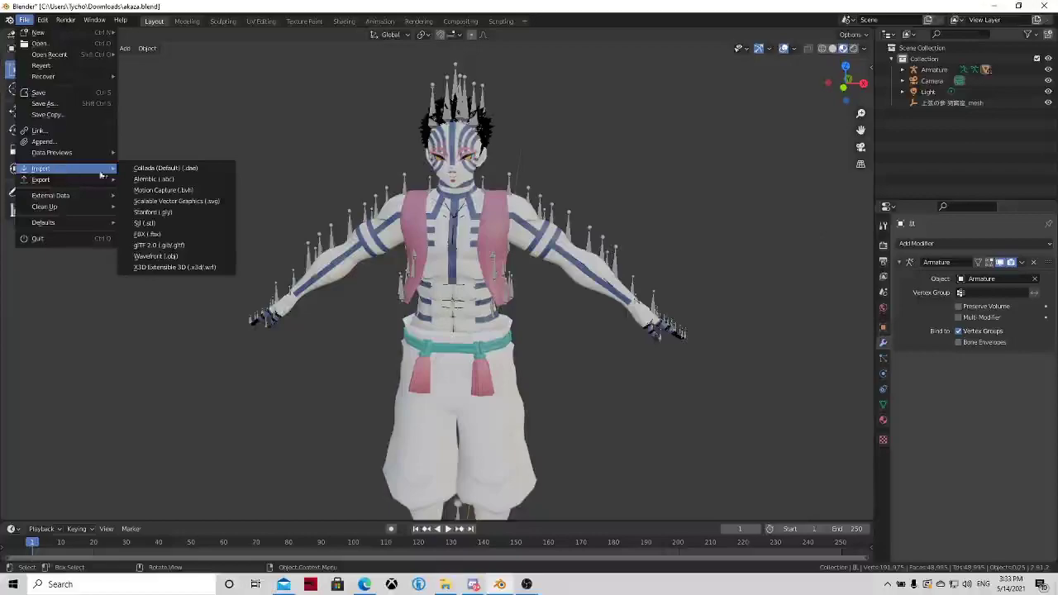
{"action": "left_click", "coordinate": [178, 257]}
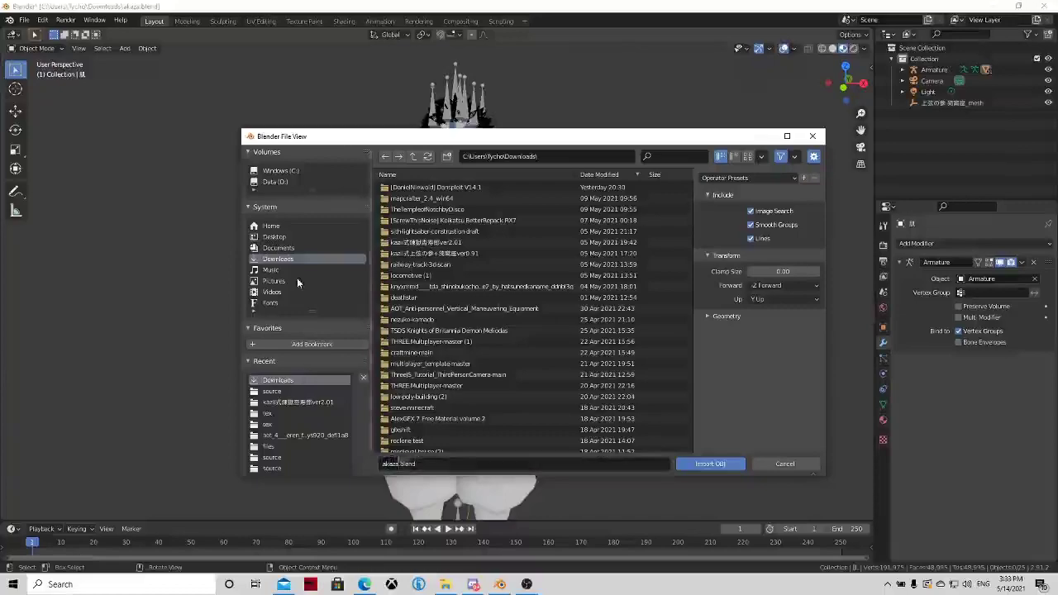
{"action": "left_click", "coordinate": [296, 279]}
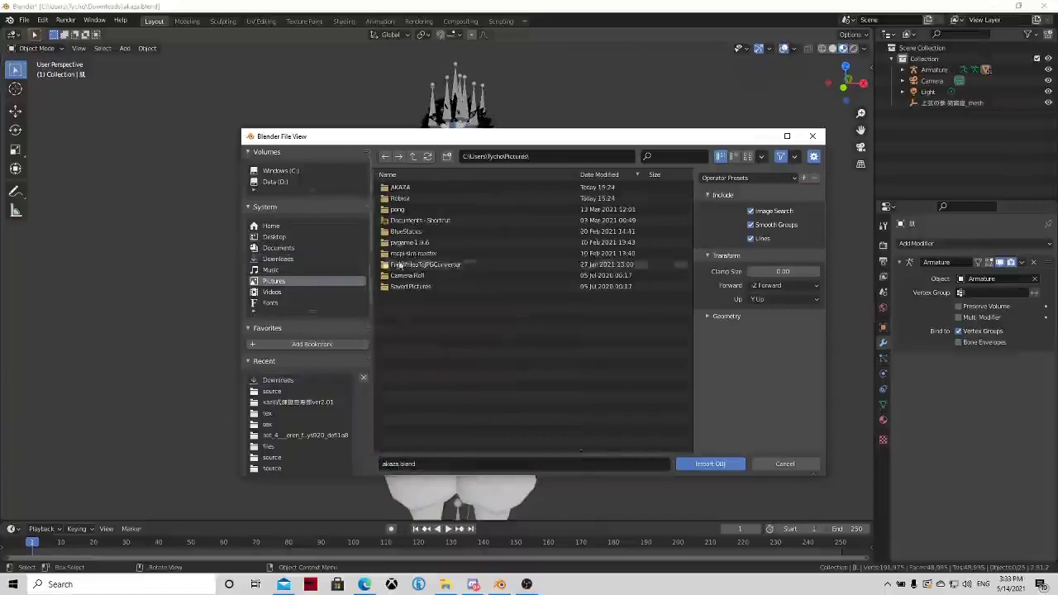
{"action": "left_click", "coordinate": [408, 188]}
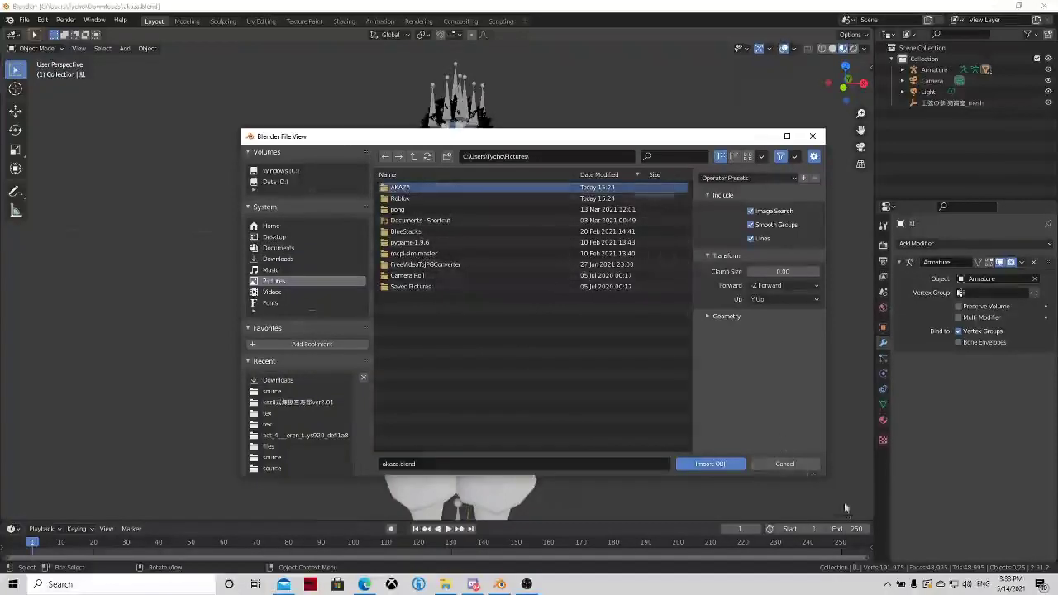
{"action": "left_click", "coordinate": [808, 465]}
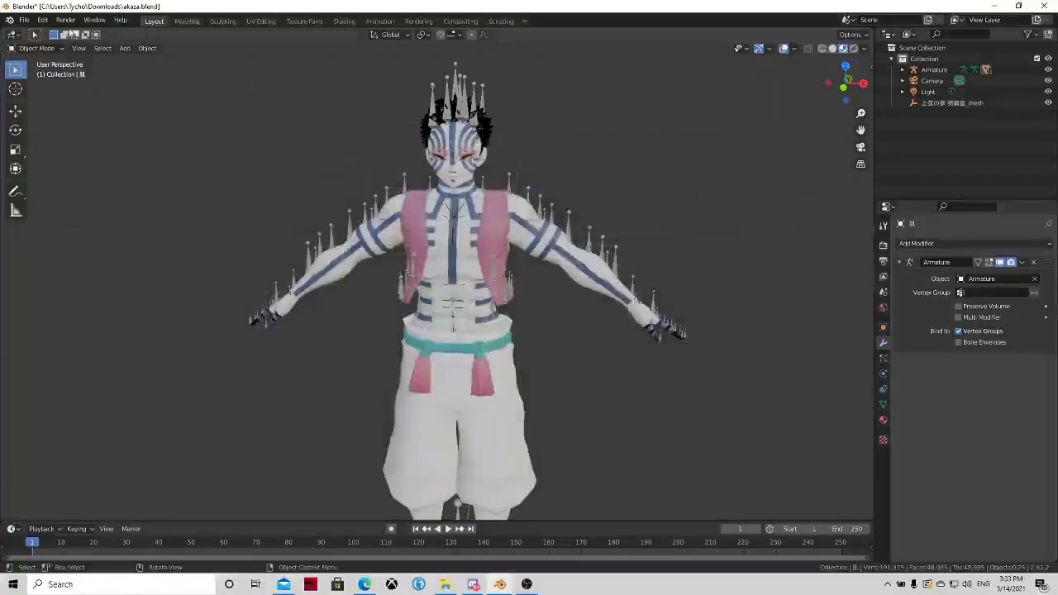
Step: Export the model as Wavefront akaza.obj into the Pictures\AKAZA folder
{"action": "left_click", "coordinate": [24, 20]}
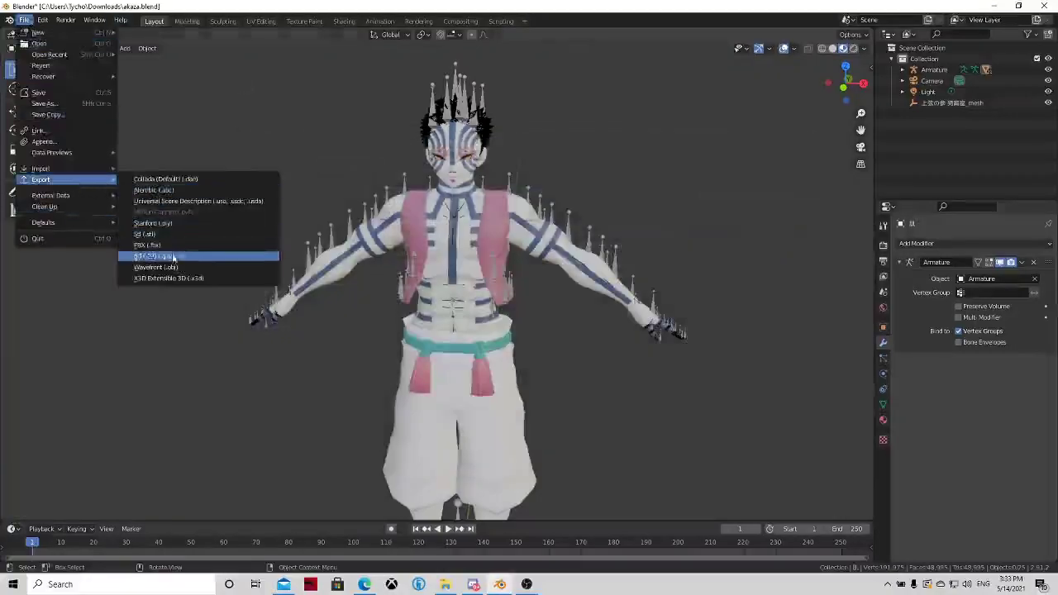
{"action": "left_click", "coordinate": [164, 267]}
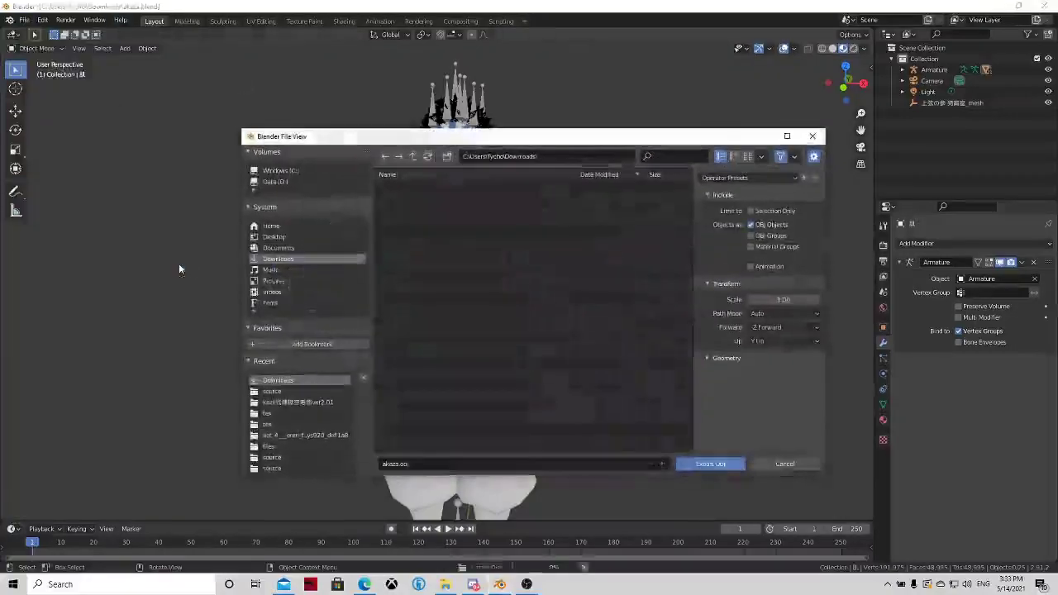
{"action": "left_click", "coordinate": [285, 281]}
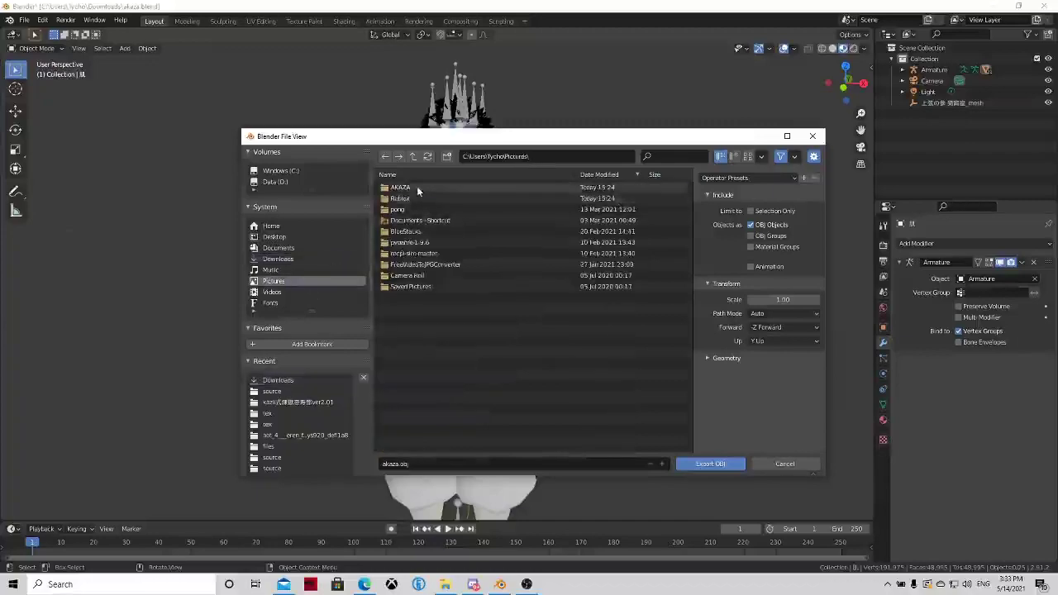
{"action": "double_click", "coordinate": [416, 189]}
{"action": "left_click", "coordinate": [702, 465]}
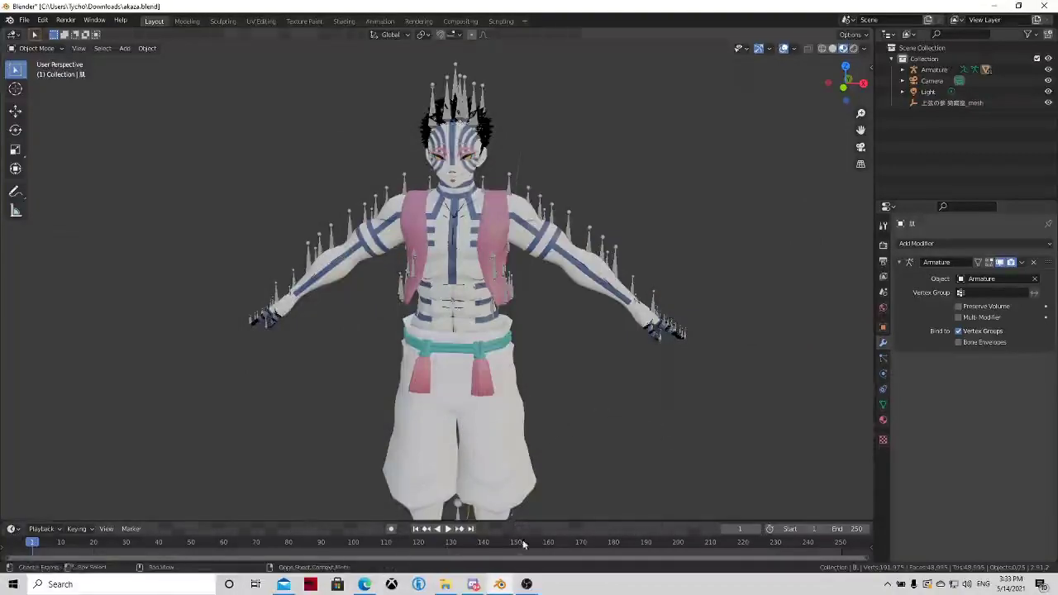
{"action": "mouse_move", "coordinate": [374, 584]}
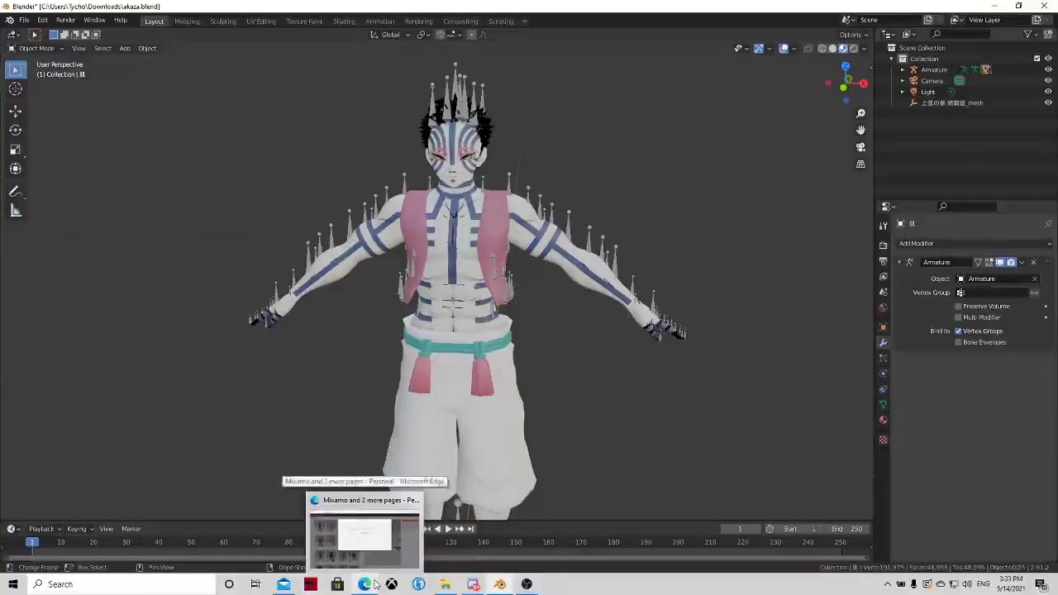
Step: Close the Bing tab and upload the akaza file from Pictures\AKAZA as a Mixamo character
{"action": "left_click", "coordinate": [375, 585]}
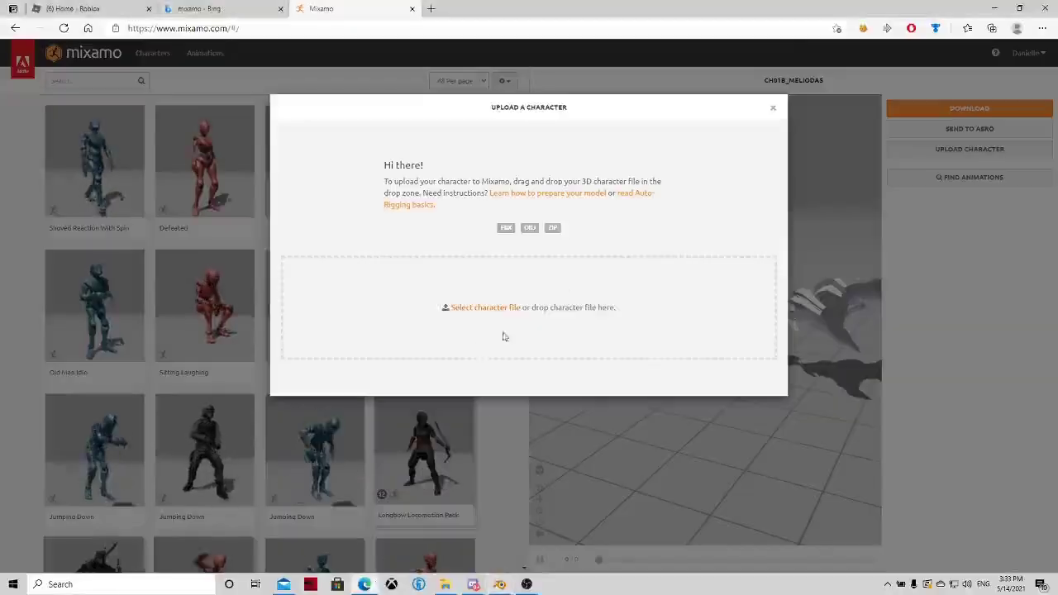
{"action": "left_click", "coordinate": [280, 8]}
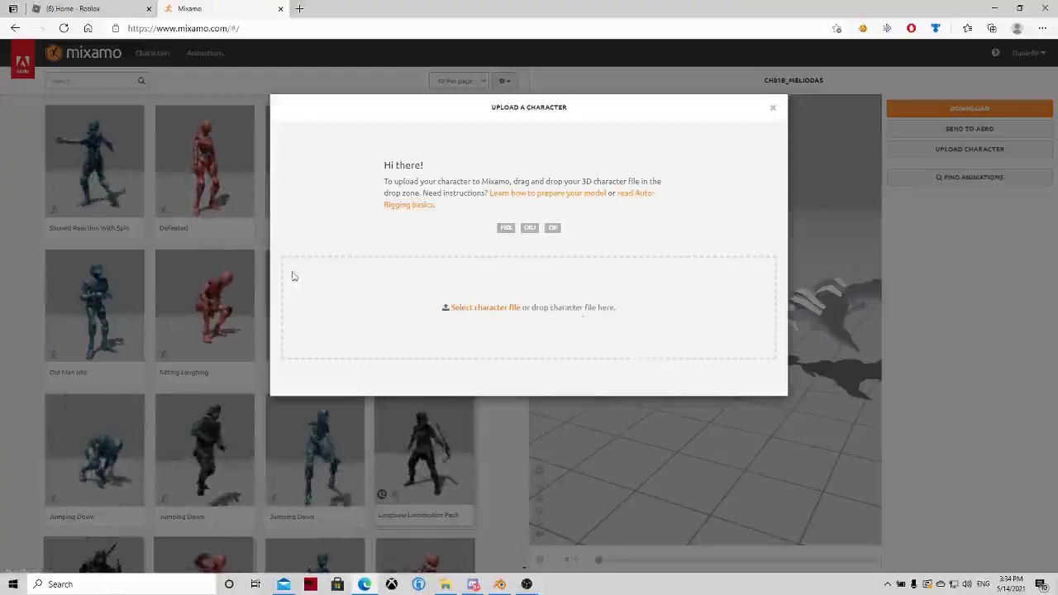
{"action": "left_click", "coordinate": [472, 310]}
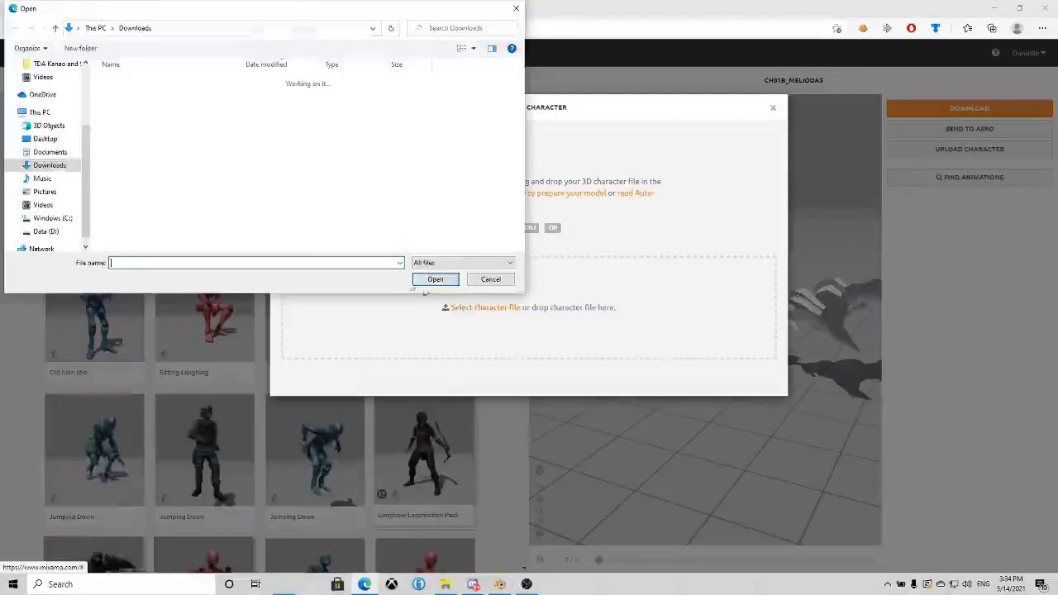
{"action": "left_click", "coordinate": [43, 178]}
{"action": "left_click", "coordinate": [45, 190]}
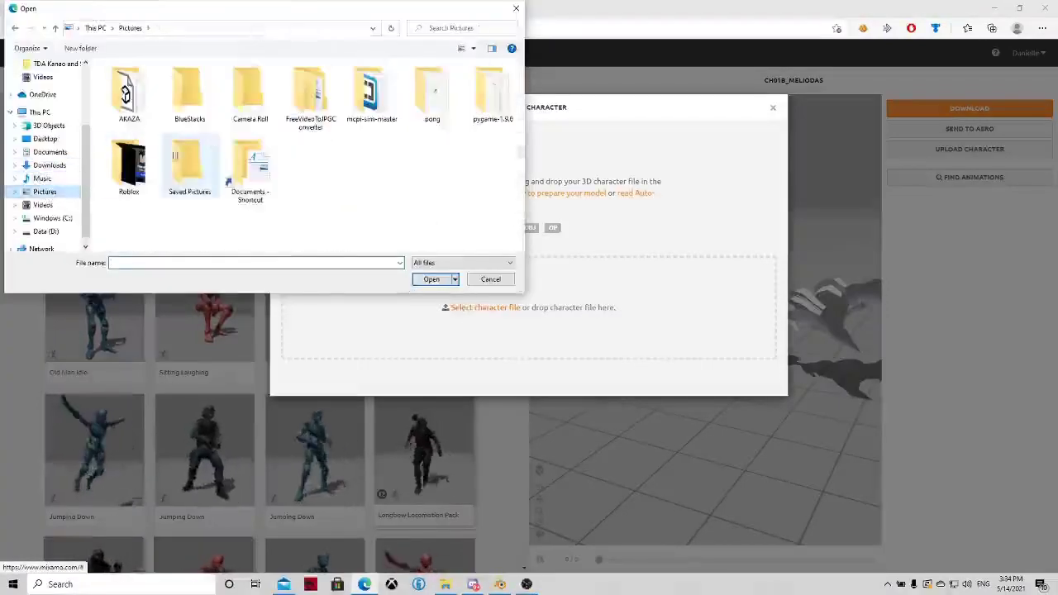
{"action": "double_click", "coordinate": [133, 106]}
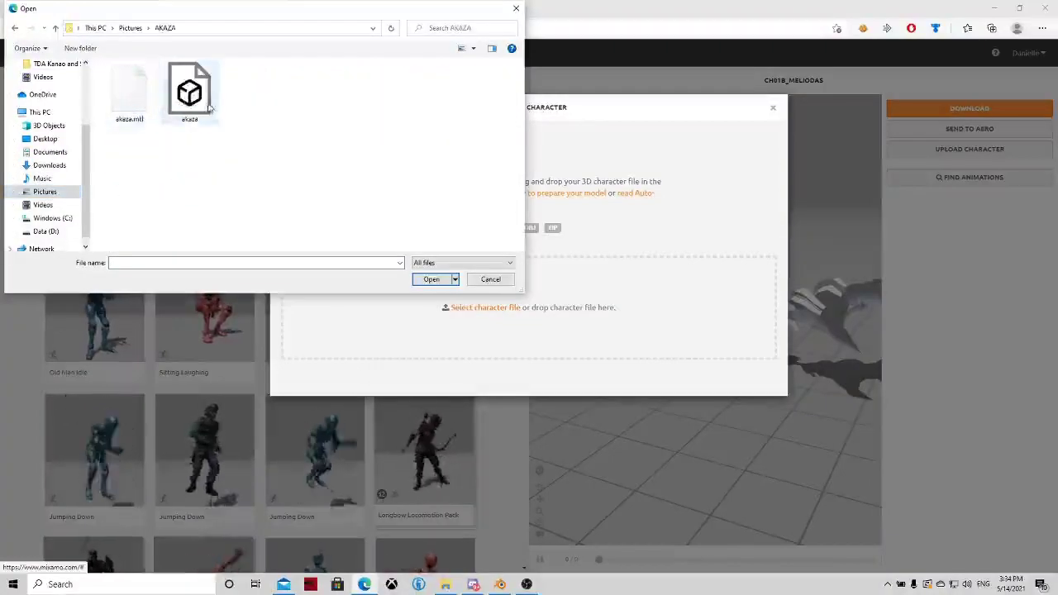
{"action": "double_click", "coordinate": [205, 103]}
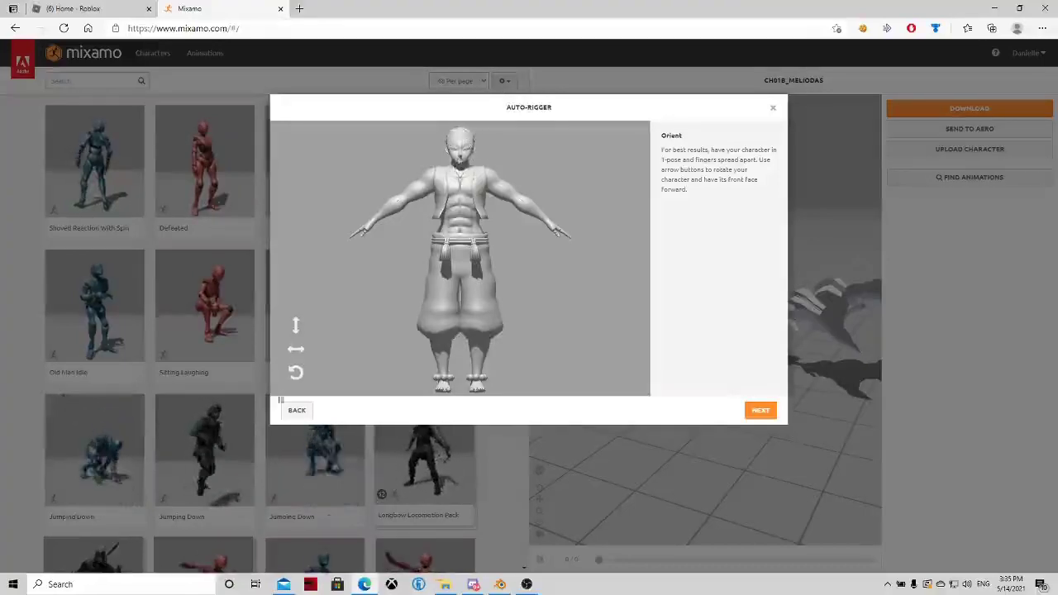
Step: Rotate the character on the Y axis to check it, return it to front view, and continue
{"action": "left_click", "coordinate": [299, 351]}
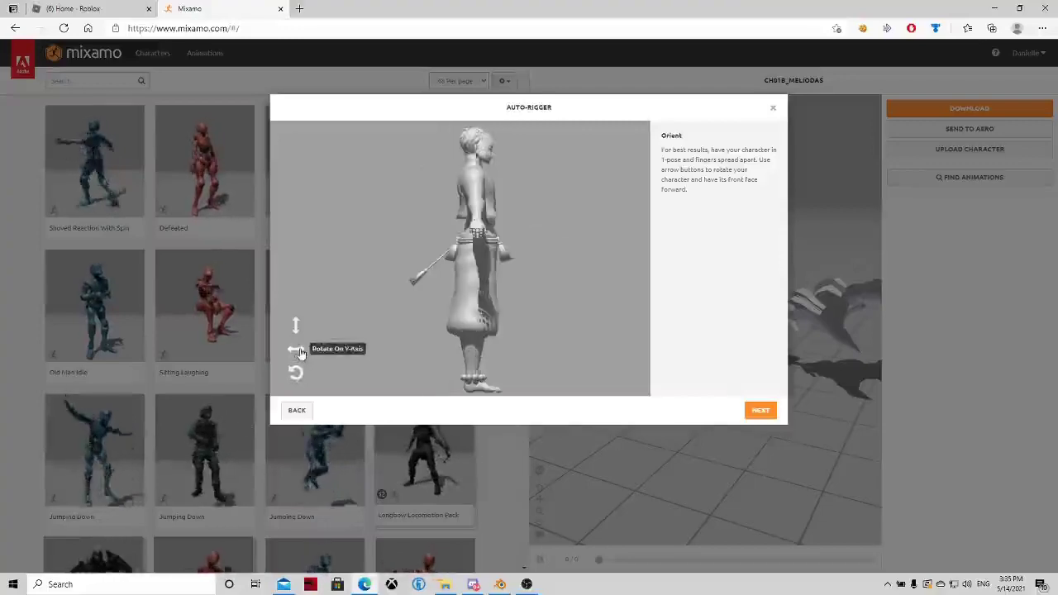
{"action": "left_click", "coordinate": [299, 351]}
{"action": "left_click", "coordinate": [299, 351]}
{"action": "left_click", "coordinate": [299, 352]}
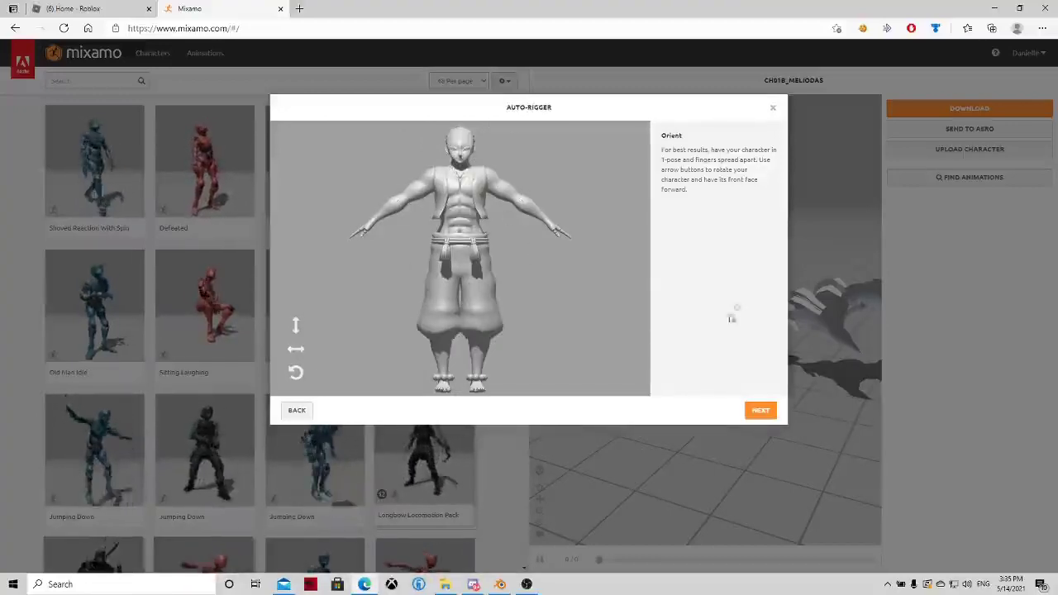
{"action": "left_click", "coordinate": [760, 410]}
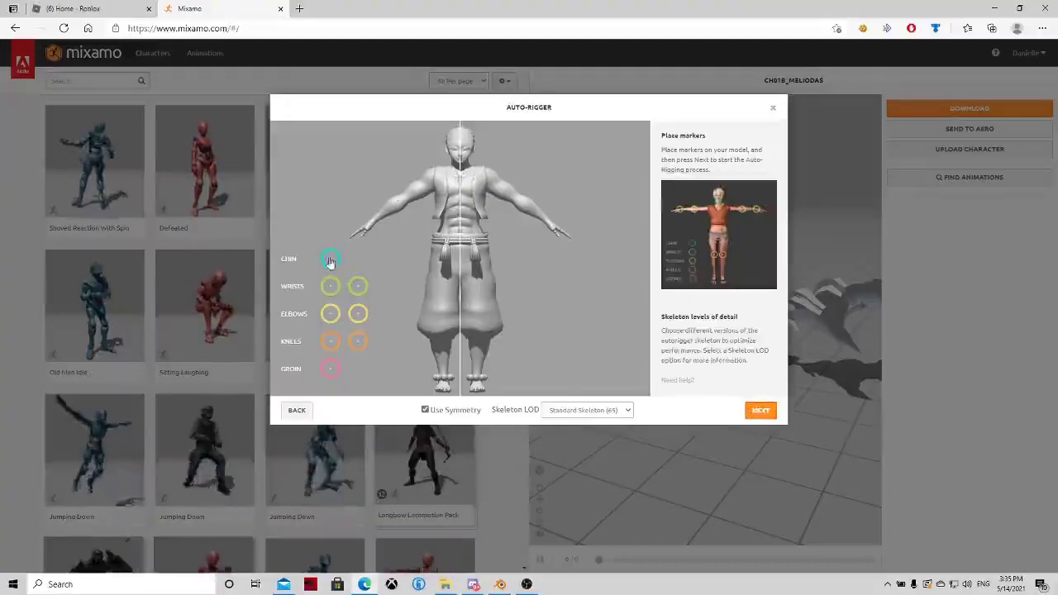
Step: Place the chin, wrist, elbow, knee and groin markers on the character
{"action": "mouse_move", "coordinate": [329, 261]}
{"action": "left_mouse_down"}
{"action": "mouse_move", "coordinate": [460, 153]}
{"action": "mouse_move", "coordinate": [461, 166]}
{"action": "left_mouse_up"}
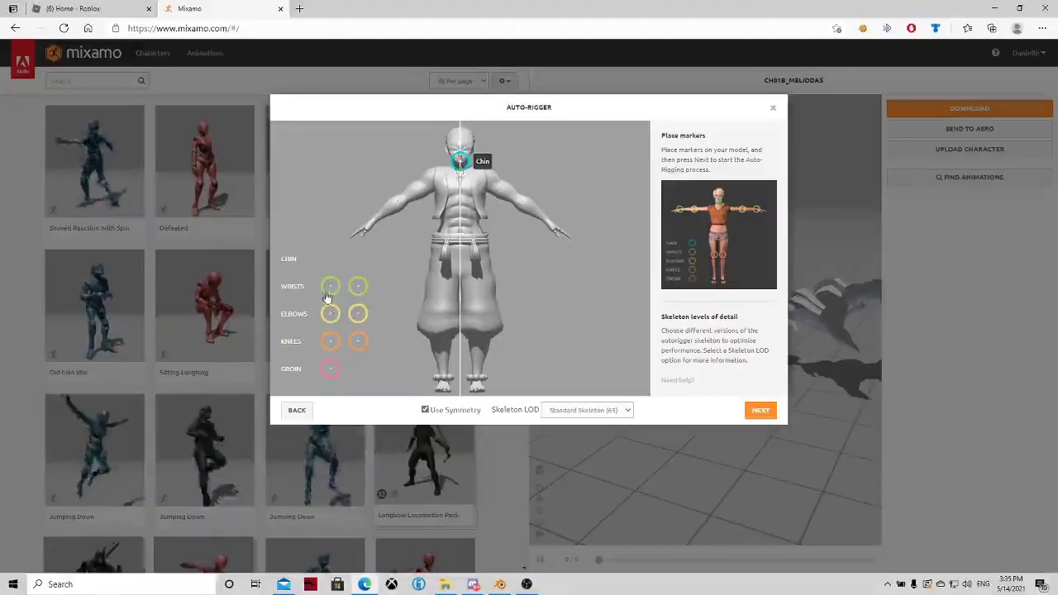
{"action": "mouse_move", "coordinate": [330, 286]}
{"action": "left_mouse_down"}
{"action": "mouse_move", "coordinate": [342, 294]}
{"action": "mouse_move", "coordinate": [373, 223]}
{"action": "left_mouse_up"}
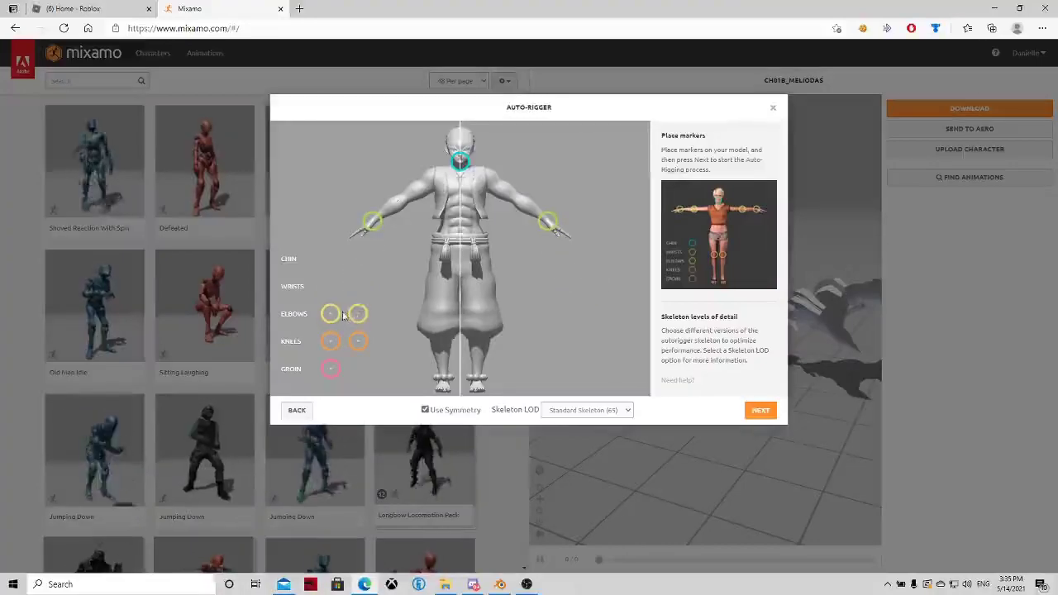
{"action": "mouse_move", "coordinate": [343, 305]}
{"action": "left_mouse_down"}
{"action": "mouse_move", "coordinate": [387, 216]}
{"action": "mouse_move", "coordinate": [414, 199]}
{"action": "mouse_move", "coordinate": [406, 202]}
{"action": "left_mouse_up"}
{"action": "mouse_move", "coordinate": [357, 341]}
{"action": "left_mouse_down"}
{"action": "mouse_move", "coordinate": [441, 323]}
{"action": "mouse_move", "coordinate": [438, 314]}
{"action": "left_mouse_up"}
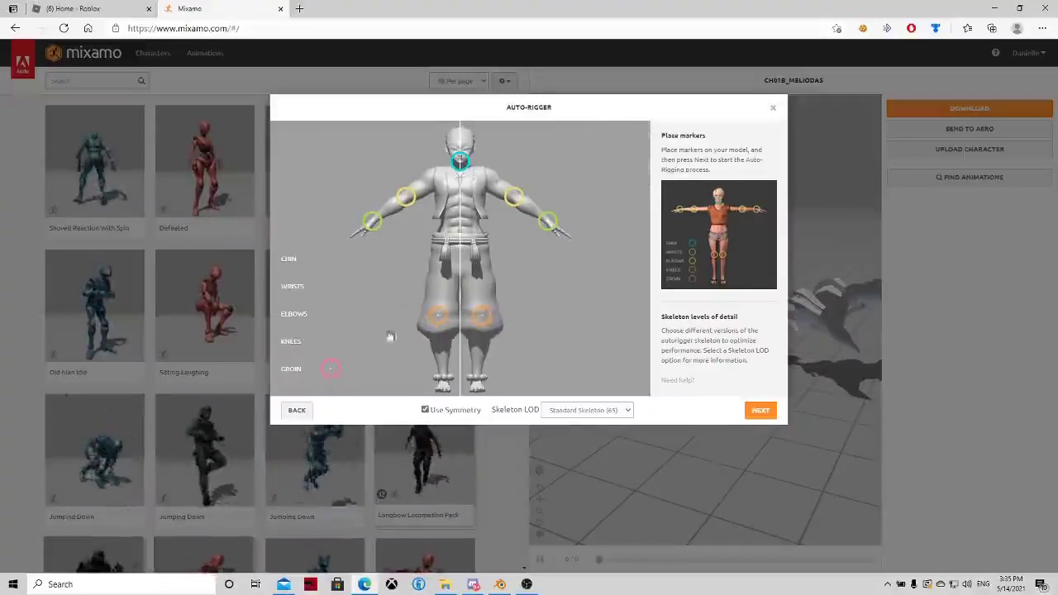
{"action": "mouse_move", "coordinate": [330, 369]}
{"action": "left_mouse_down"}
{"action": "mouse_move", "coordinate": [464, 280]}
{"action": "mouse_move", "coordinate": [464, 270]}
{"action": "left_mouse_up"}
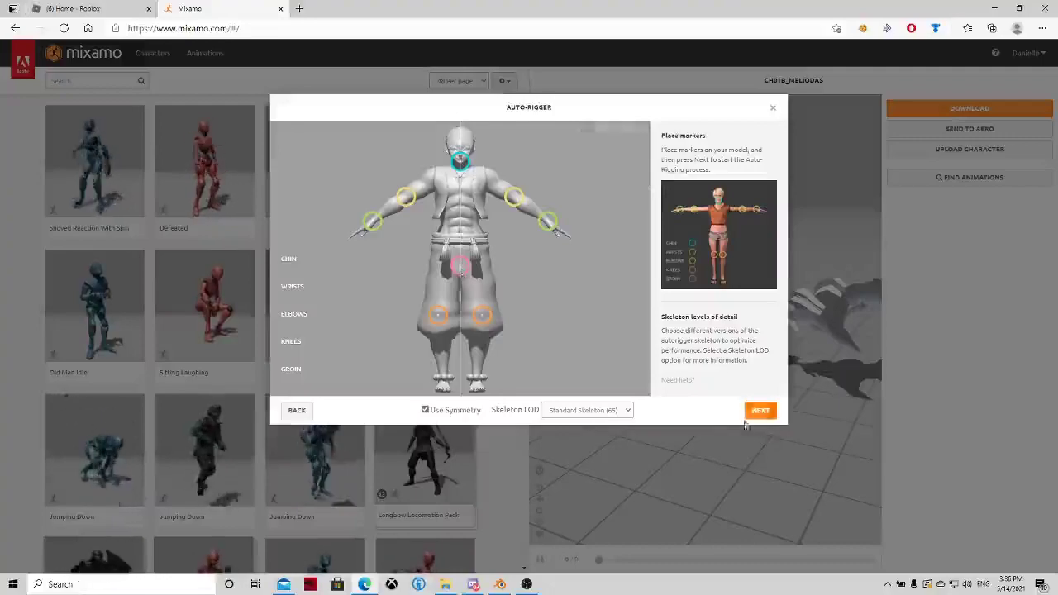
Step: Keep the Standard Skeleton (65) level and start auto-rigging
{"action": "left_click", "coordinate": [587, 410]}
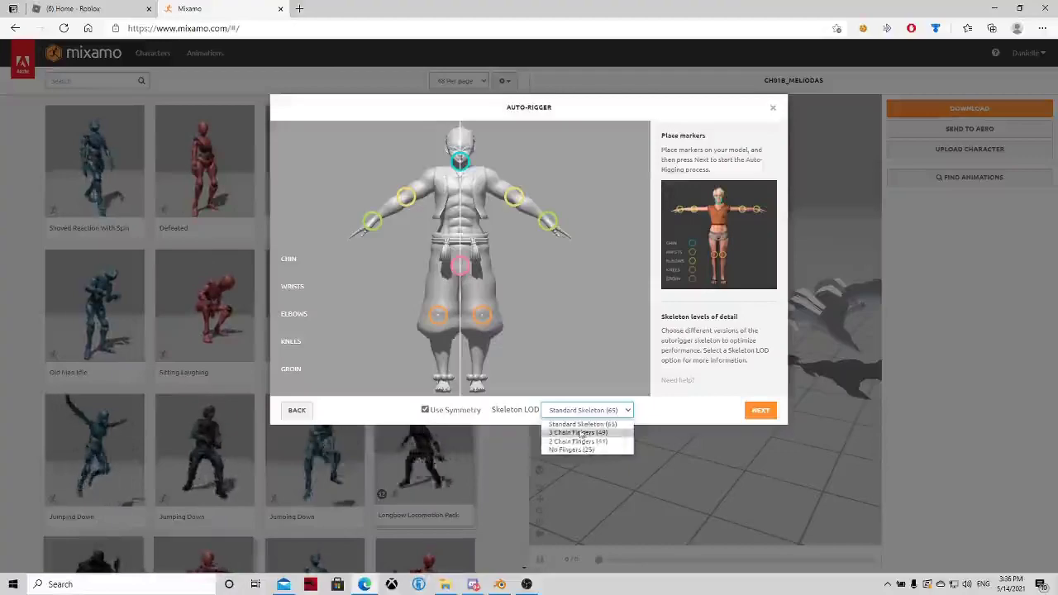
{"action": "left_click", "coordinate": [581, 410]}
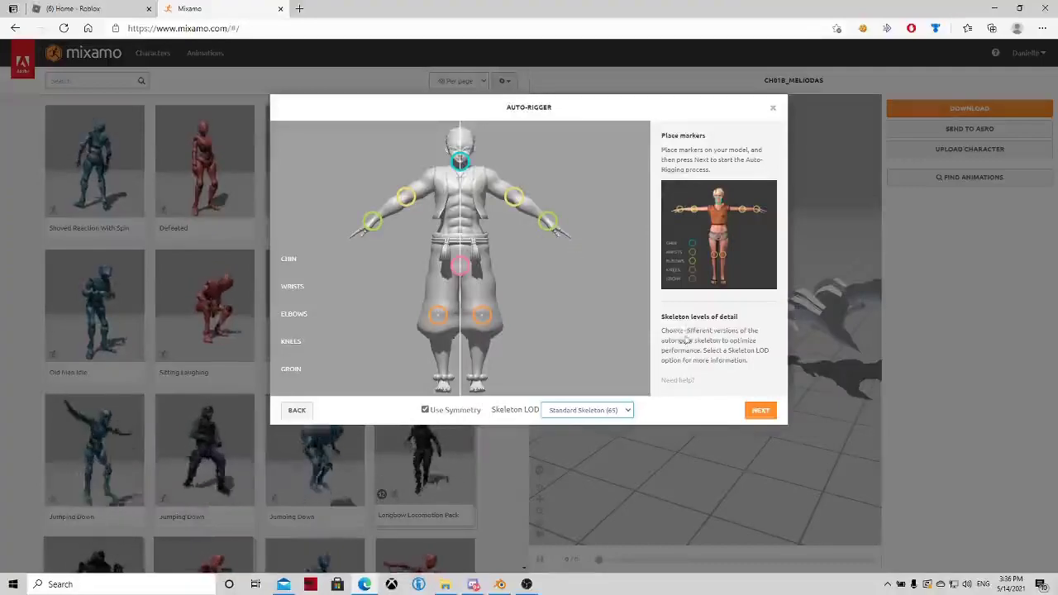
{"action": "left_click", "coordinate": [759, 411]}
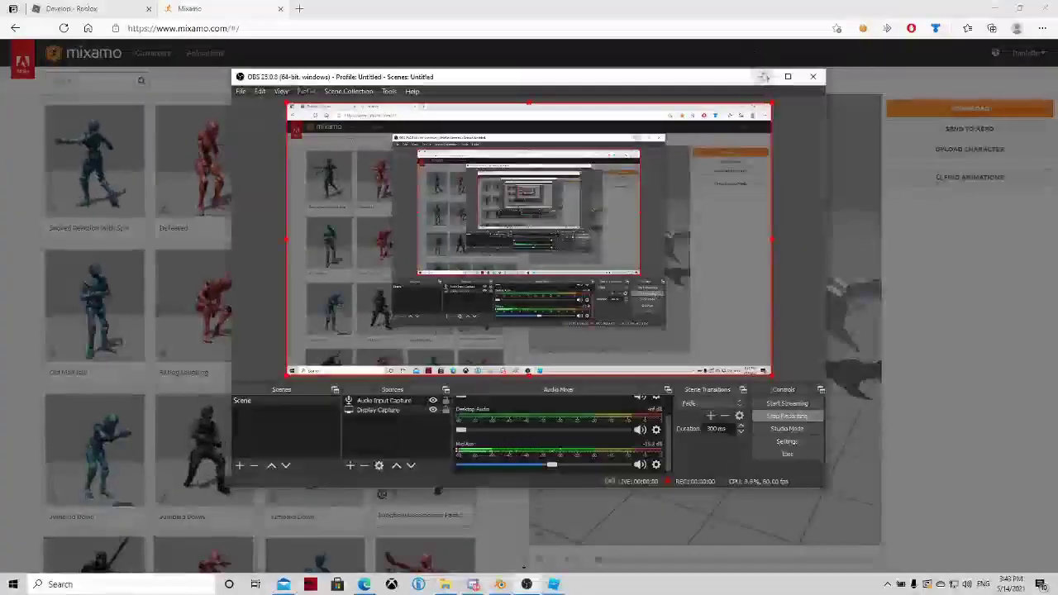
Step: Accept the auto-rigged result and confirm AKAZA as the character to use
{"action": "left_click", "coordinate": [764, 76]}
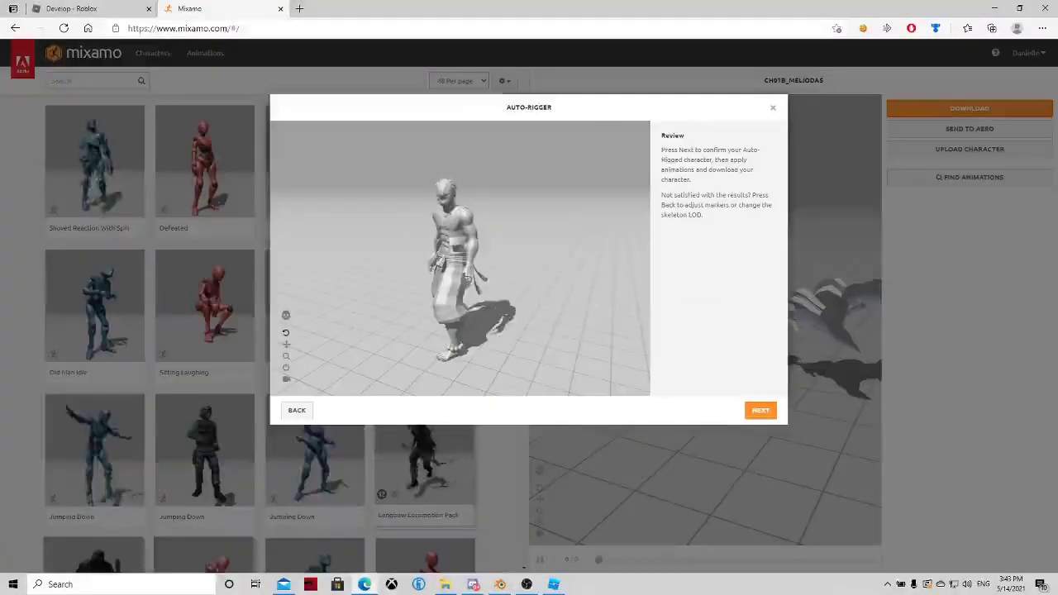
{"action": "left_click", "coordinate": [759, 411]}
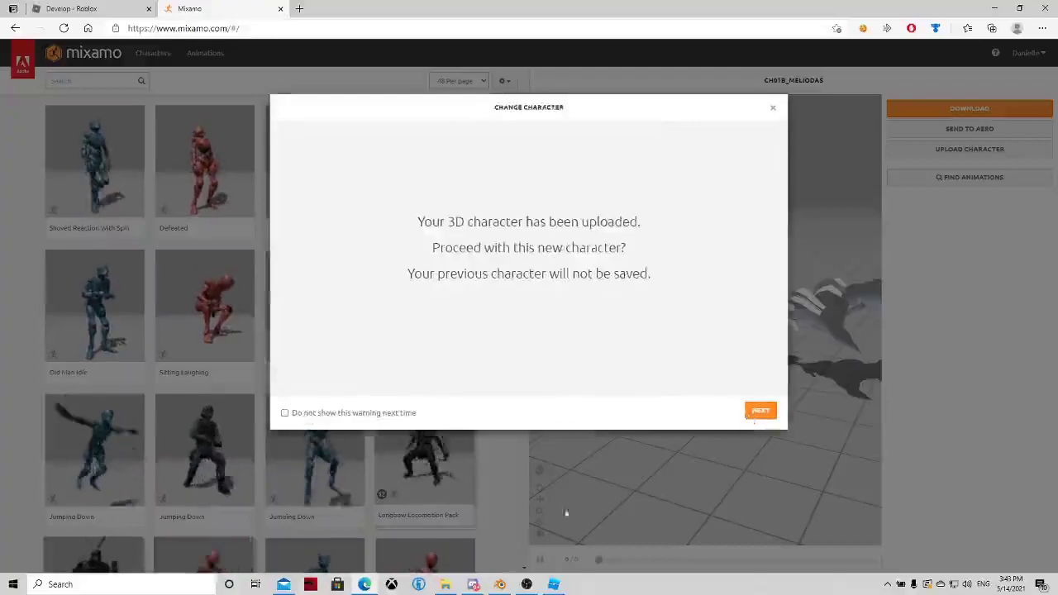
{"action": "left_click", "coordinate": [524, 585]}
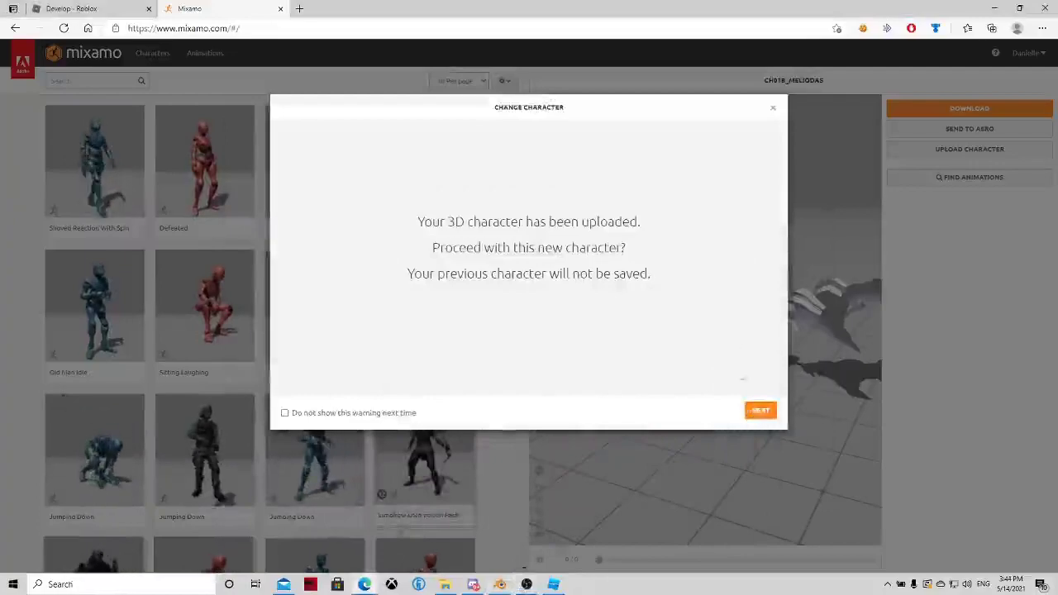
{"action": "left_click", "coordinate": [759, 412]}
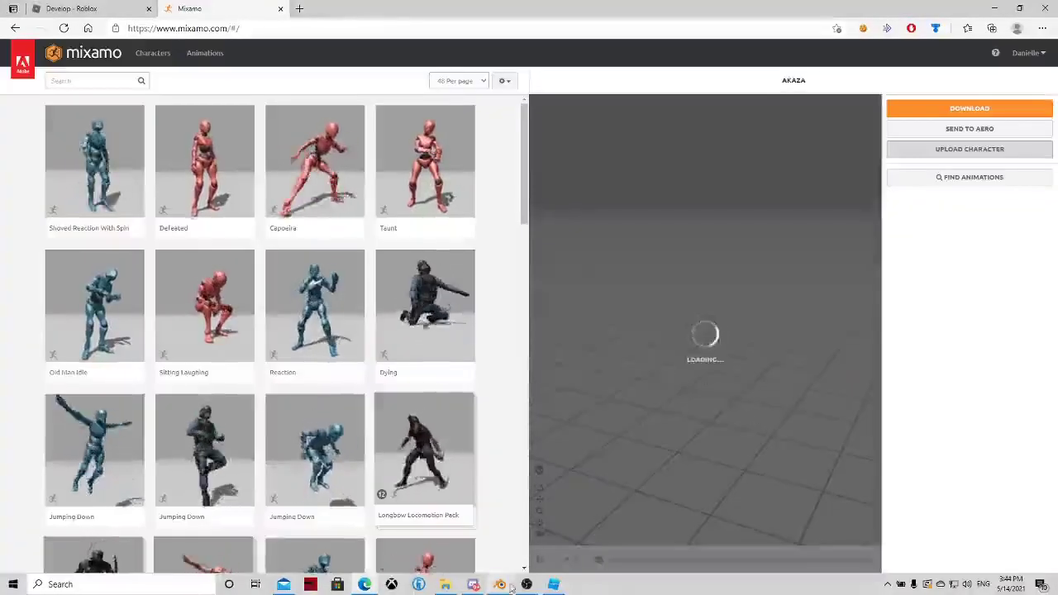
{"action": "mouse_move", "coordinate": [500, 584]}
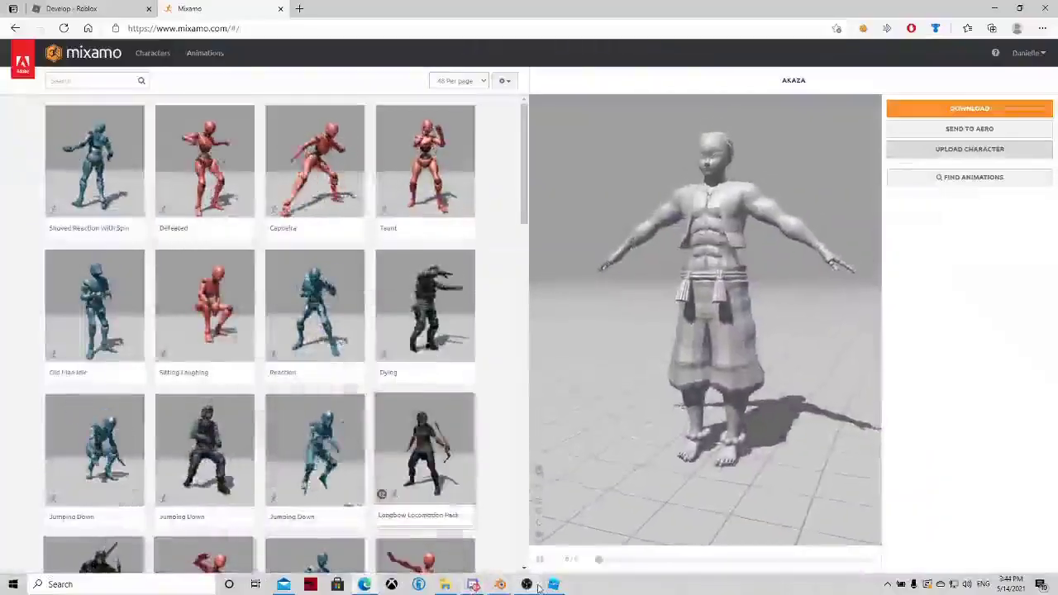
{"action": "left_click", "coordinate": [536, 586]}
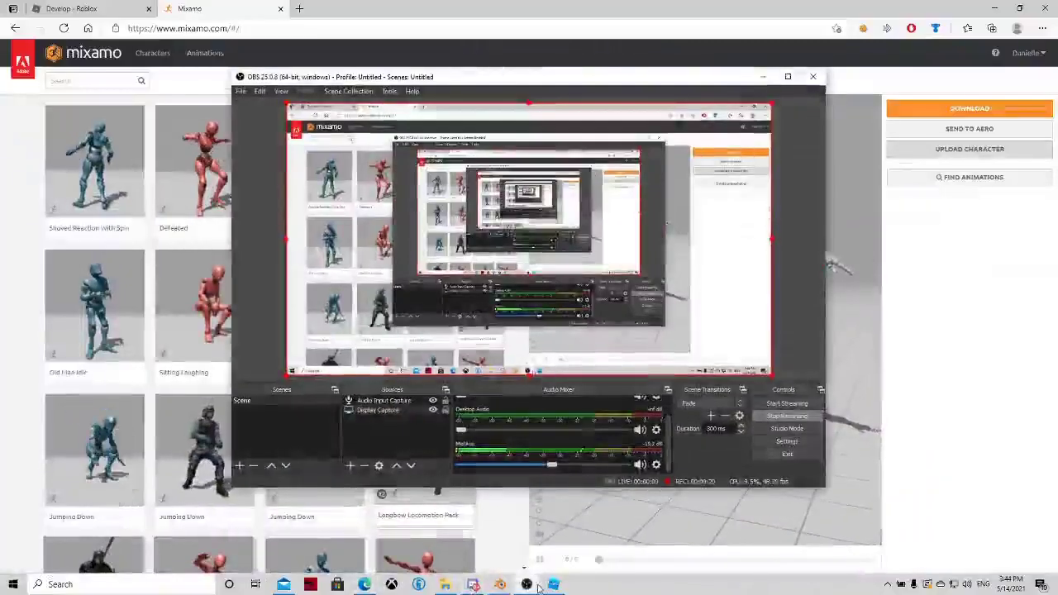
{"action": "left_click", "coordinate": [535, 586]}
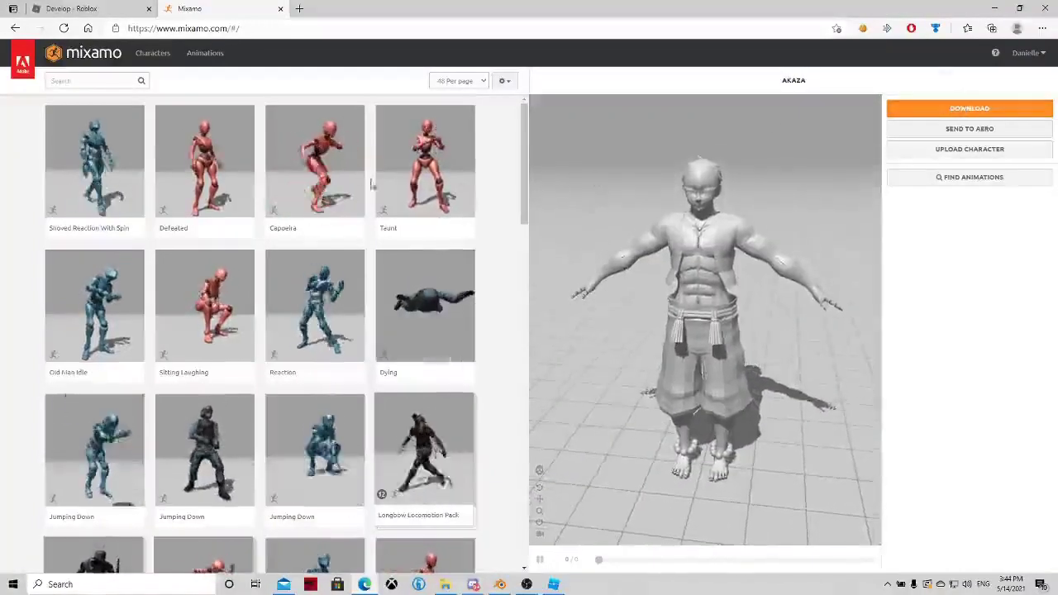
Step: Download AKAZA as an FBX Binary file in T-pose
{"action": "left_click", "coordinate": [941, 111]}
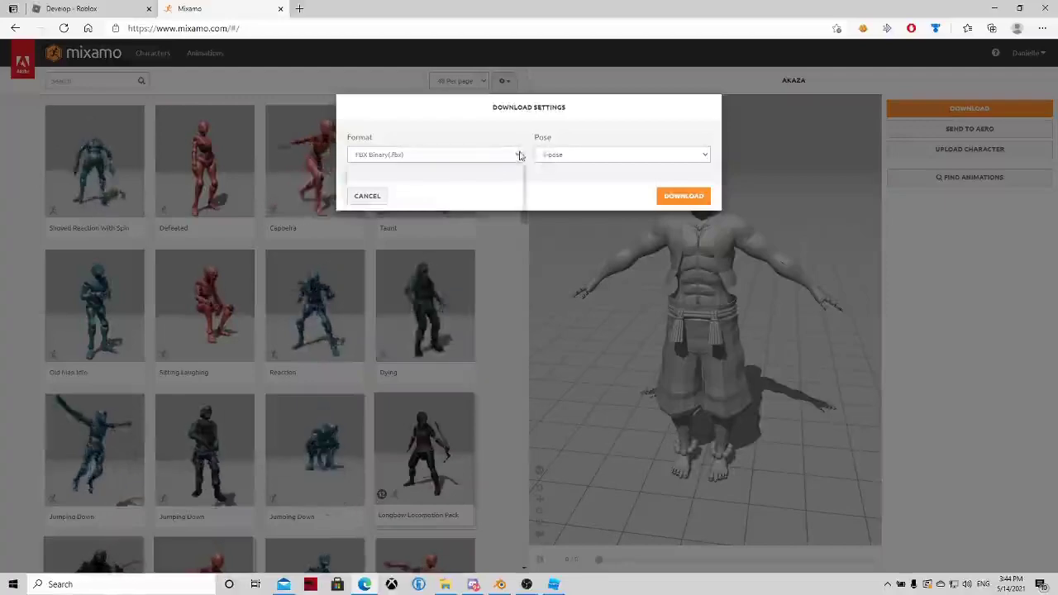
{"action": "left_click", "coordinate": [567, 155]}
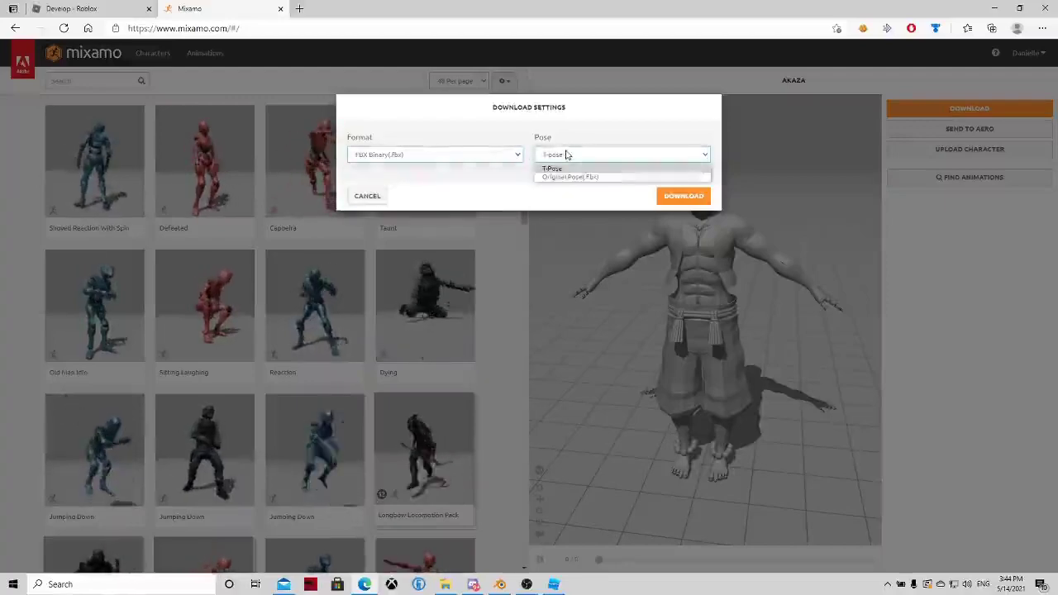
{"action": "left_click", "coordinate": [566, 154]}
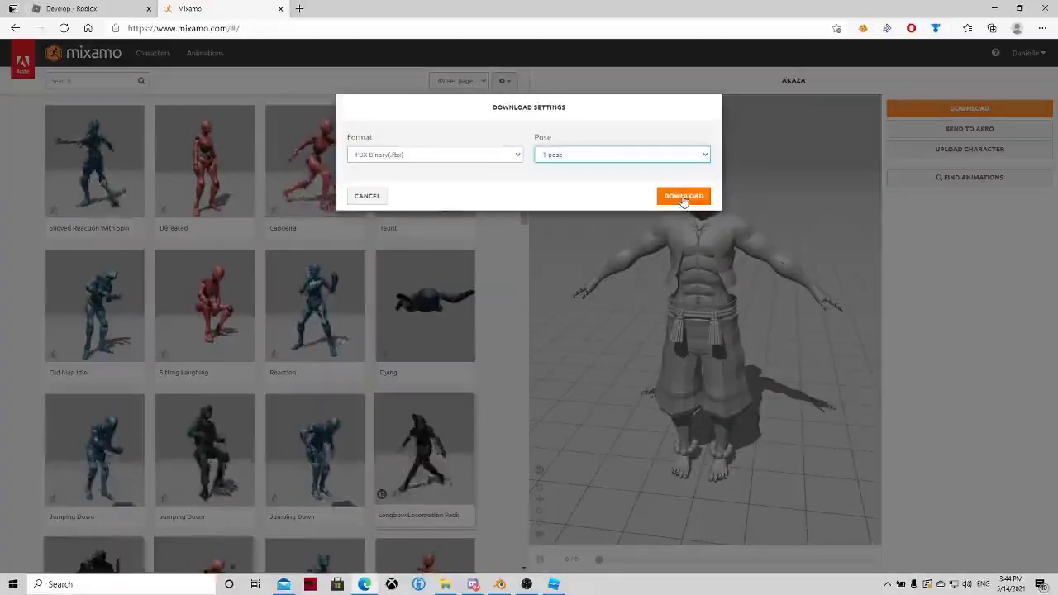
{"action": "left_click", "coordinate": [682, 197]}
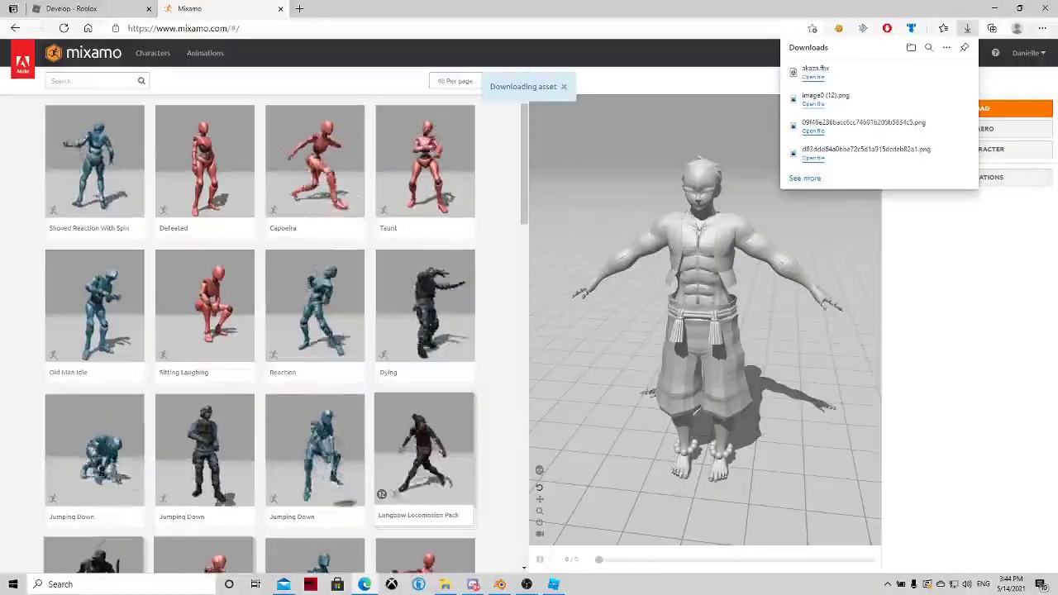
{"action": "mouse_move", "coordinate": [804, 76]}
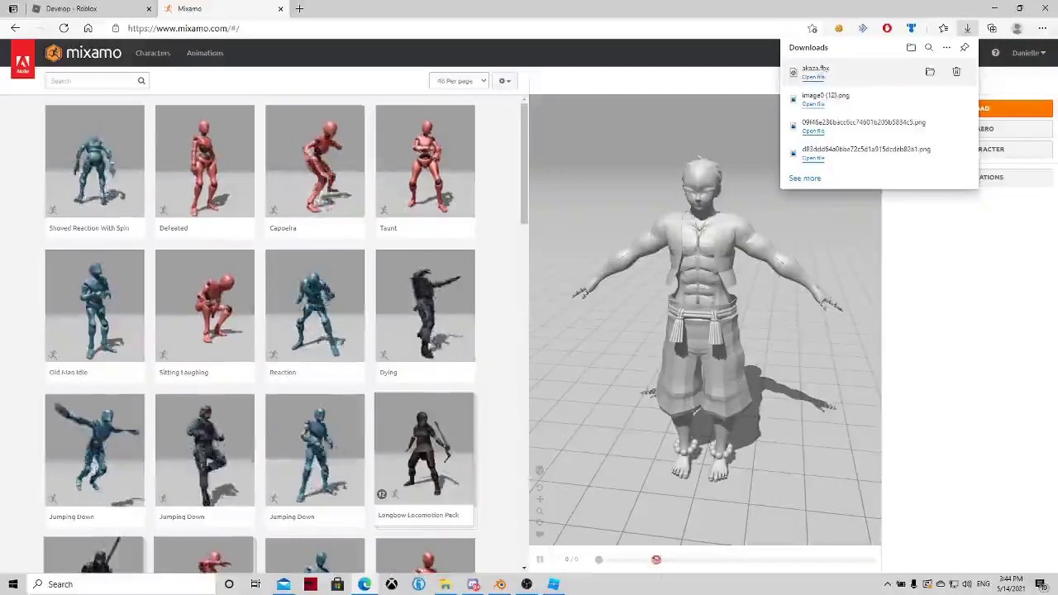
Step: In Roblox Studio, import akaza from Downloads as a Custom avatar with the Avatar Importer
{"action": "left_click", "coordinate": [554, 585]}
{"action": "right_click_drag", "start_coordinate": [469, 206], "coordinate": [479, 205]}
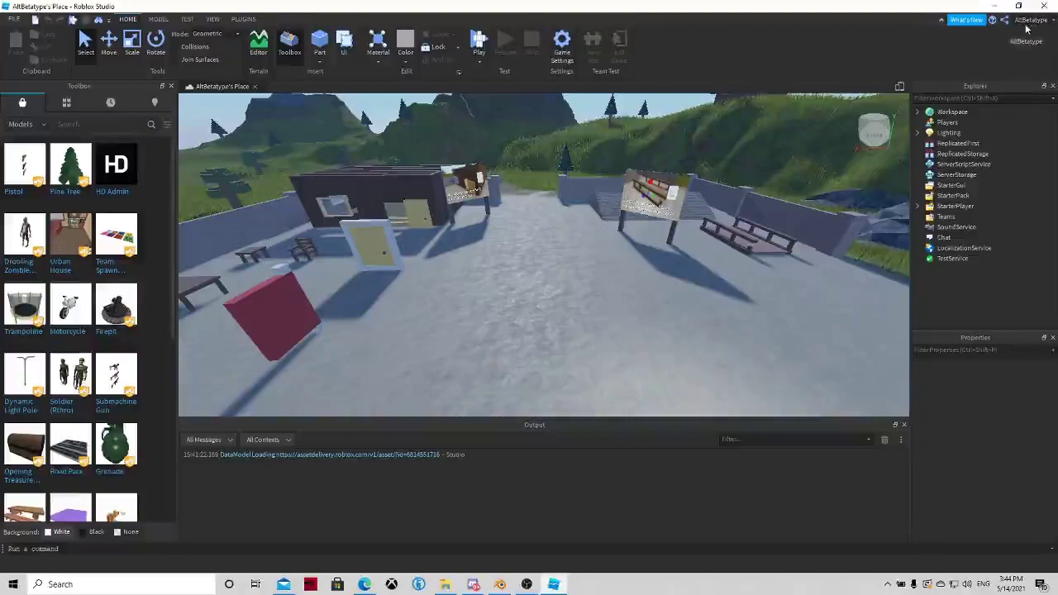
{"action": "left_click", "coordinate": [245, 20]}
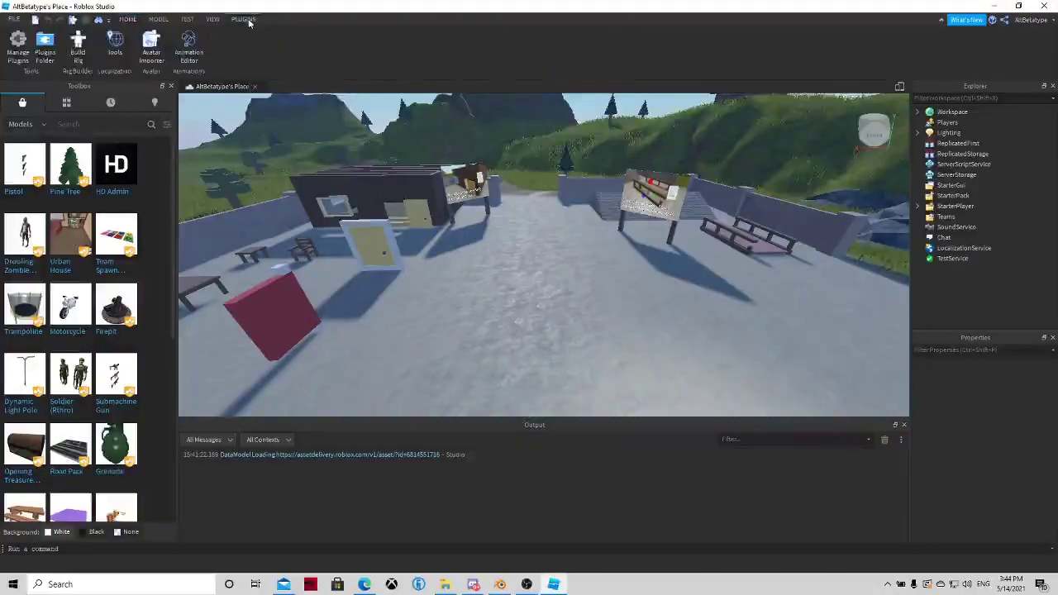
{"action": "left_click", "coordinate": [162, 53]}
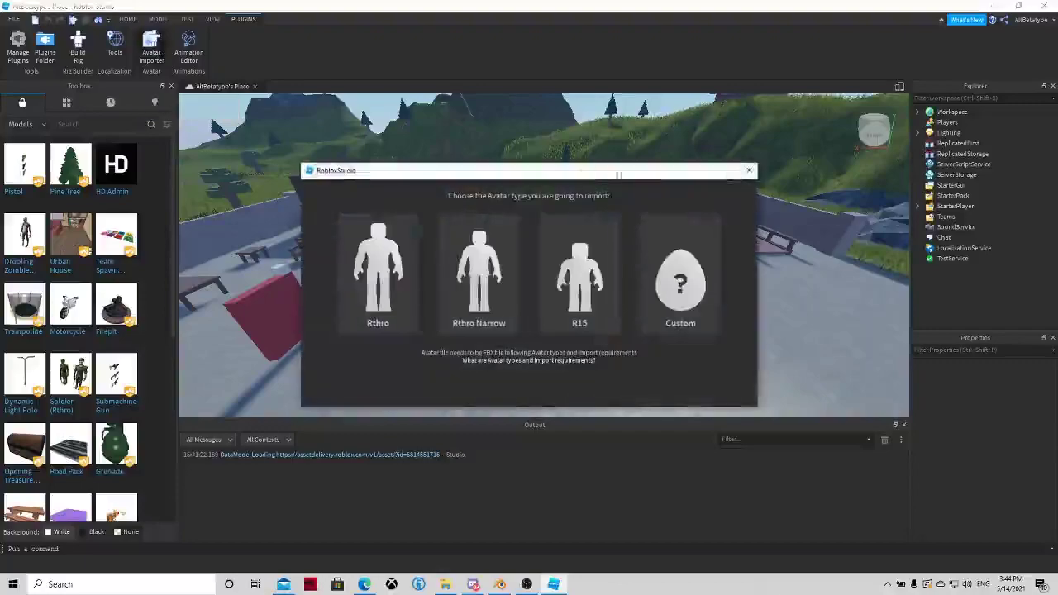
{"action": "left_click", "coordinate": [684, 268]}
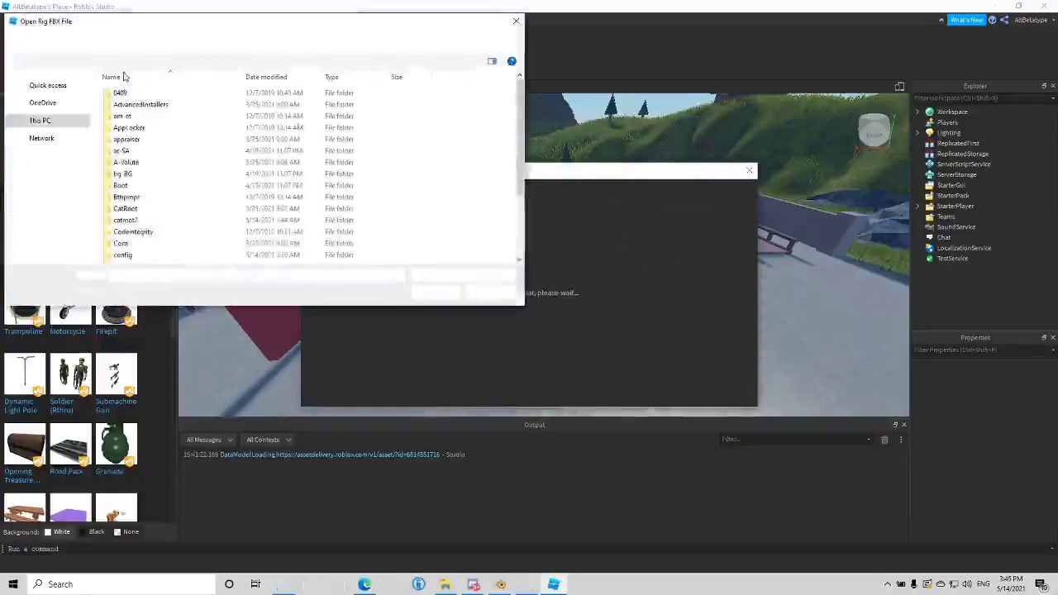
{"action": "left_click", "coordinate": [49, 204]}
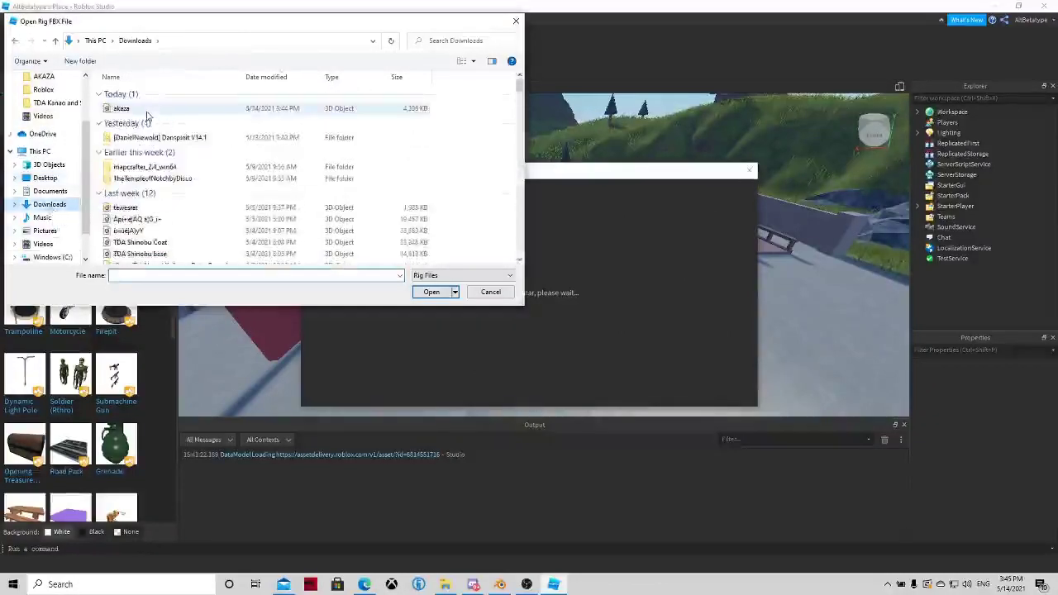
{"action": "double_click", "coordinate": [147, 116]}
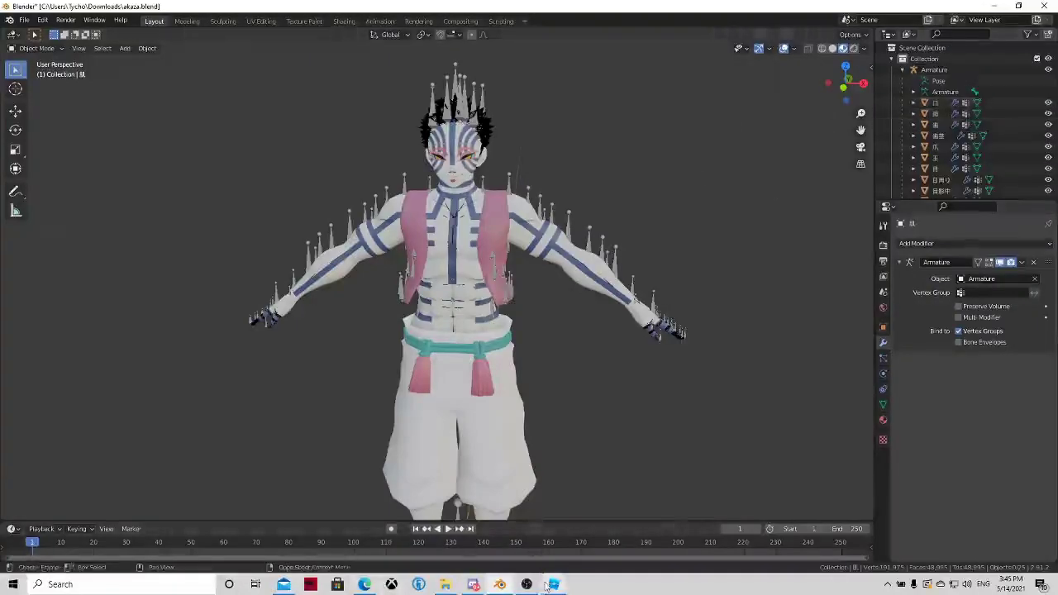
Step: Return to Roblox Studio and wait for the Importing Avatar dialog to finish uploading the meshes
{"action": "left_click", "coordinate": [548, 585]}
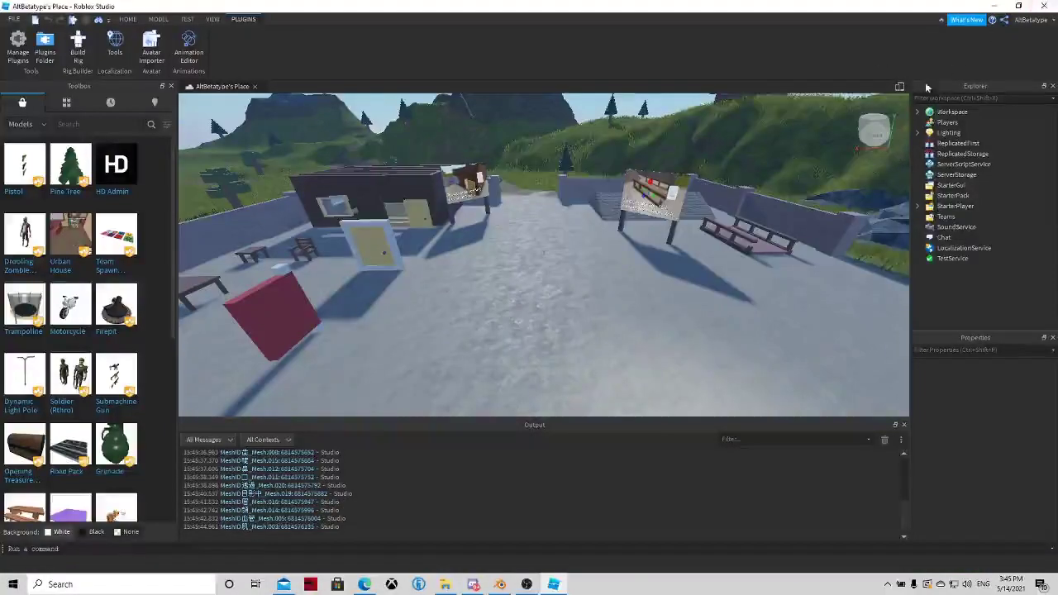
Step: Select and focus the imported FBXImportGeneric model in Workspace, then return to Blender
{"action": "left_click", "coordinate": [922, 113]}
{"action": "left_click", "coordinate": [974, 206]}
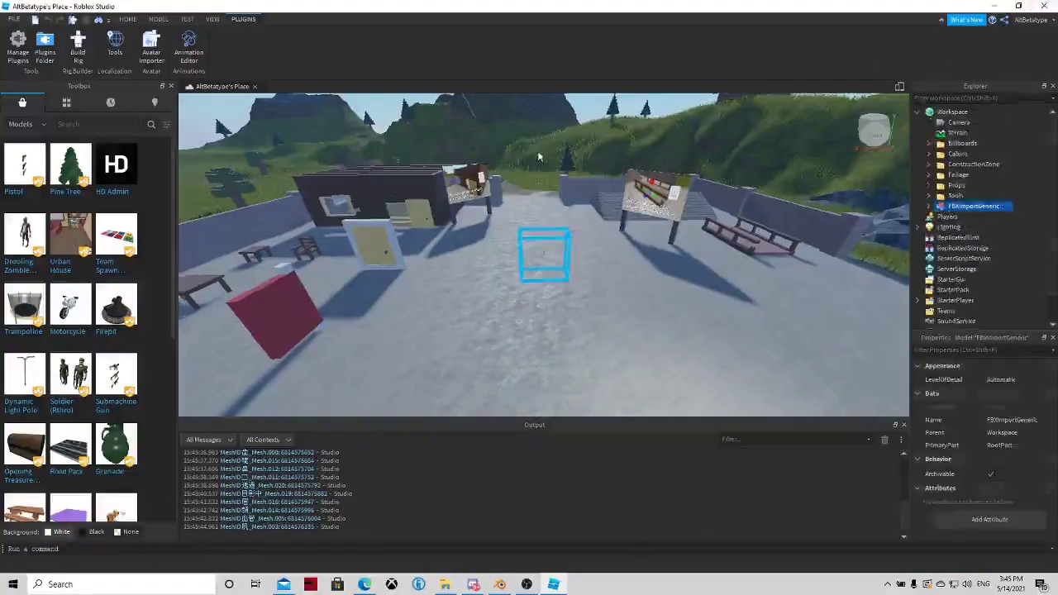
{"action": "key", "text": "f"}
{"action": "scroll", "coordinate": [537, 151], "scroll_direction": "up", "scroll_amount": 10}
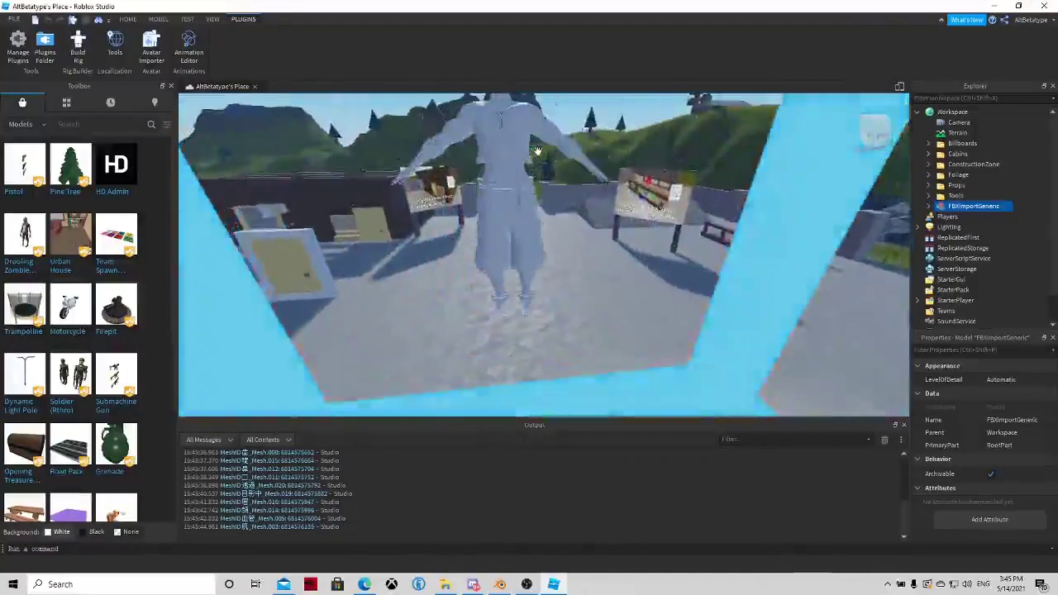
{"action": "scroll", "coordinate": [537, 151], "scroll_direction": "down", "scroll_amount": 10}
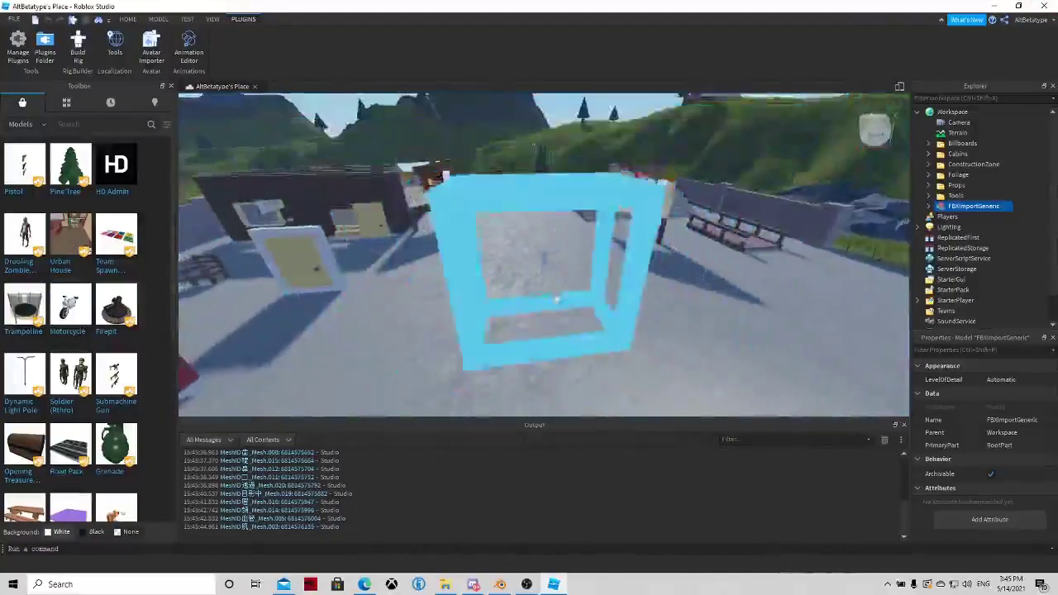
{"action": "key", "text": "alt+Tab"}
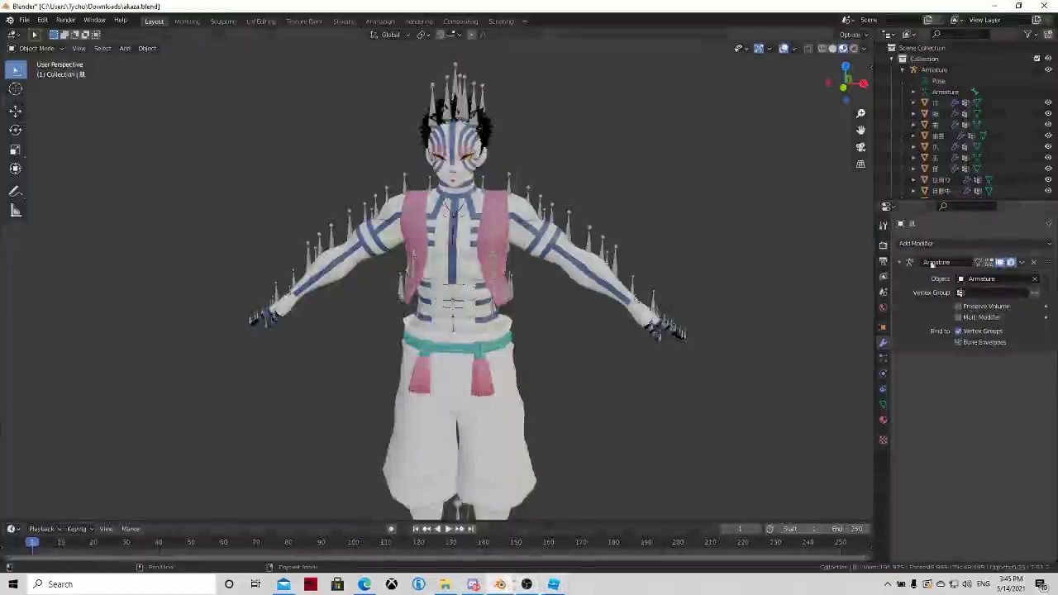
Step: Select the character's Armature, then launch a new Blender session from the Start menu
{"action": "left_click", "coordinate": [930, 70]}
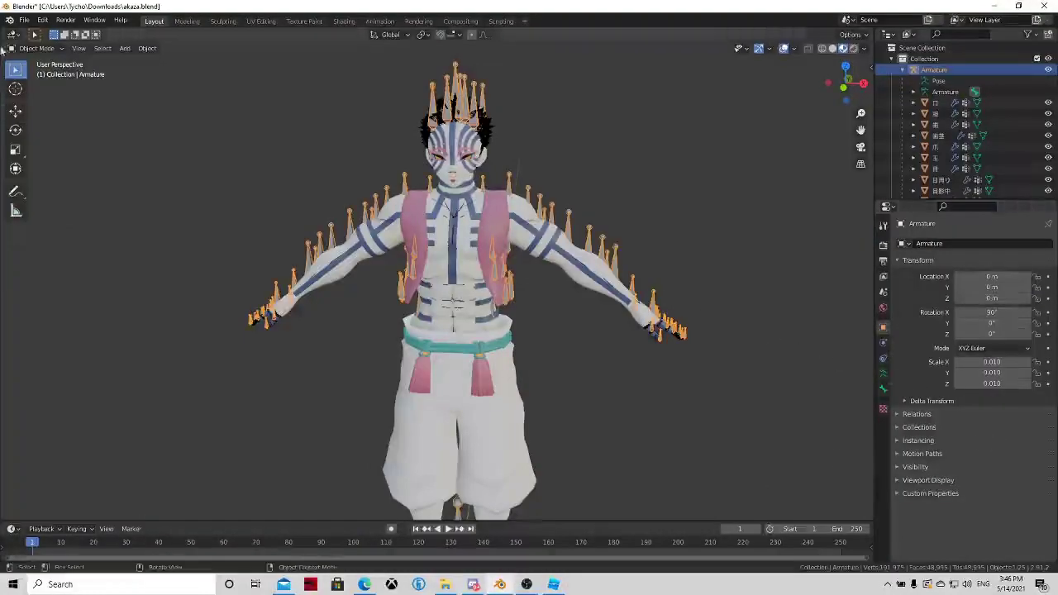
{"action": "key", "text": "b"}
{"action": "key", "text": "super"}
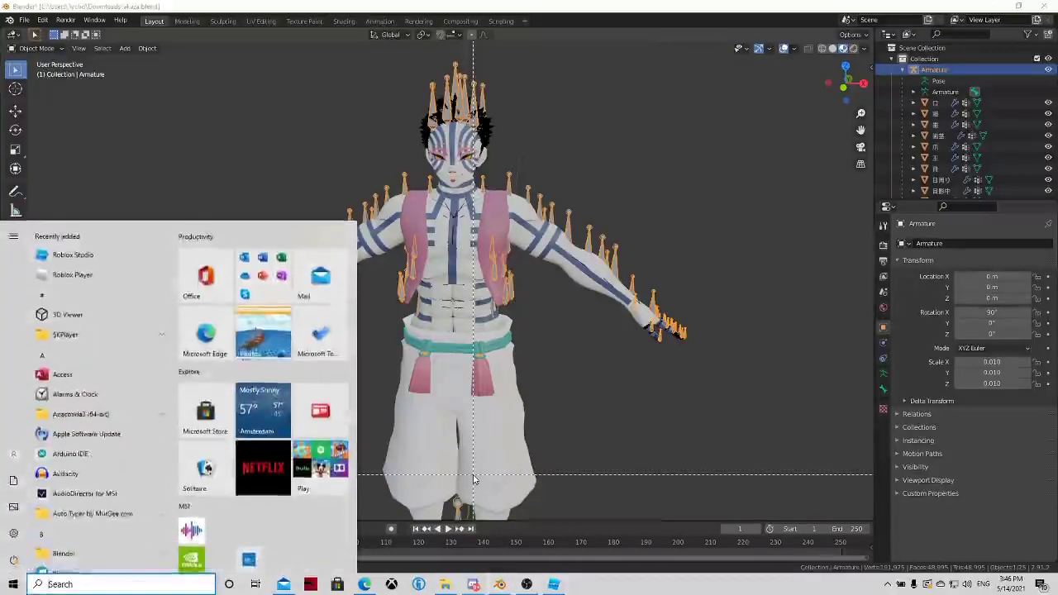
{"action": "type", "text": "bl"}
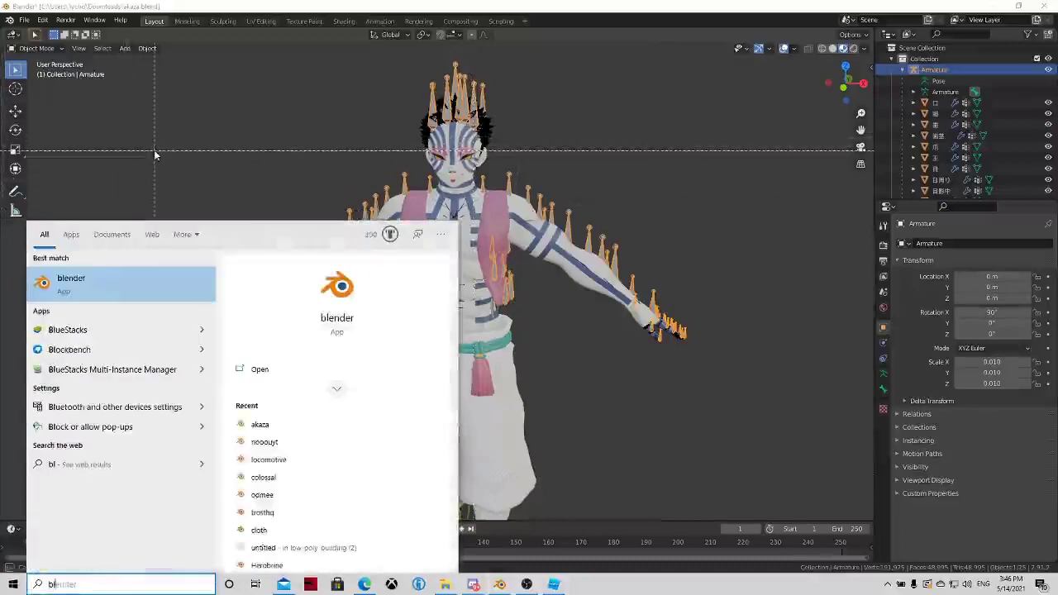
{"action": "key", "text": "Return"}
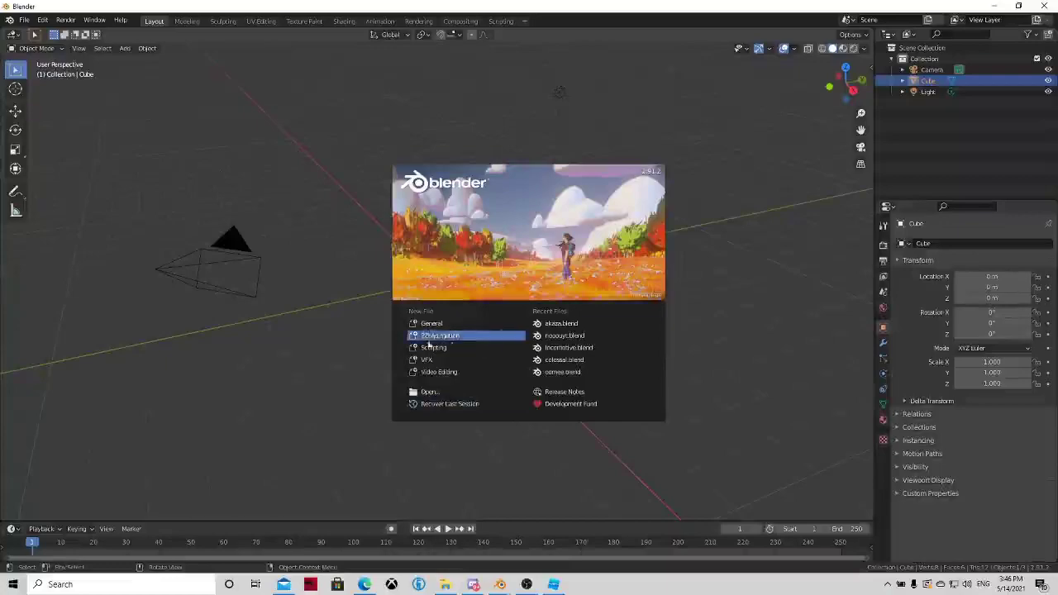
Step: Dismiss the splash screen and delete the default cube
{"action": "left_click", "coordinate": [450, 288]}
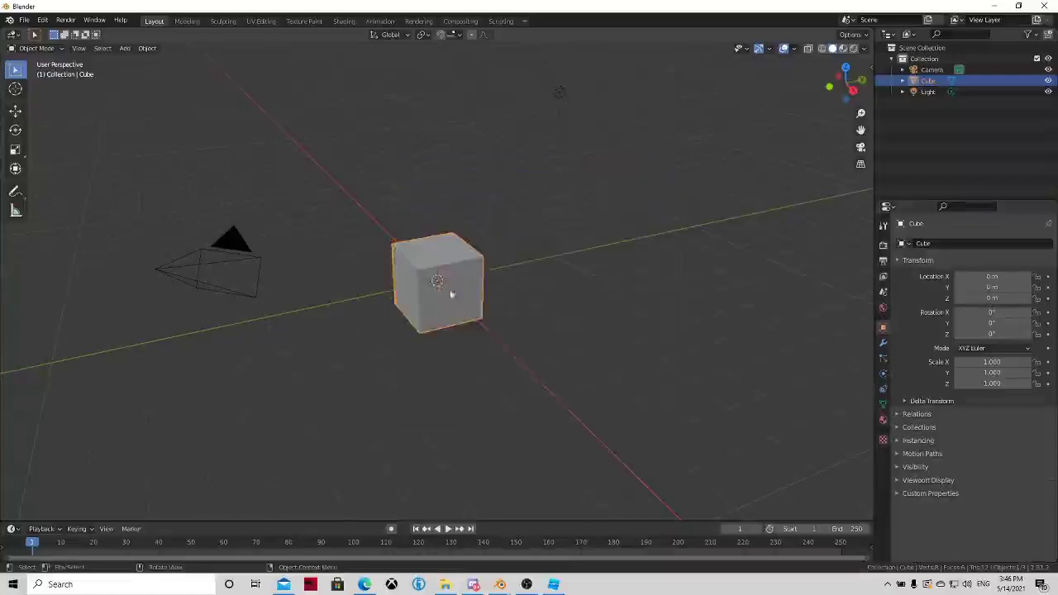
{"action": "right_click", "coordinate": [450, 288]}
{"action": "left_click", "coordinate": [384, 466]}
Step: Import the akaza.fbx character file as an FBX
{"action": "left_click", "coordinate": [24, 19]}
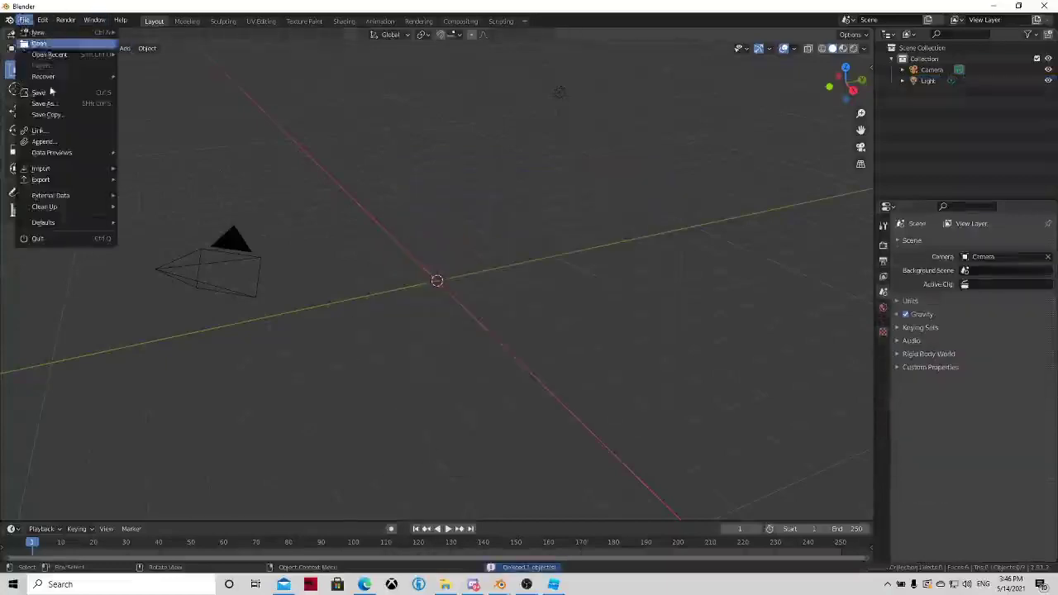
{"action": "mouse_move", "coordinate": [67, 168]}
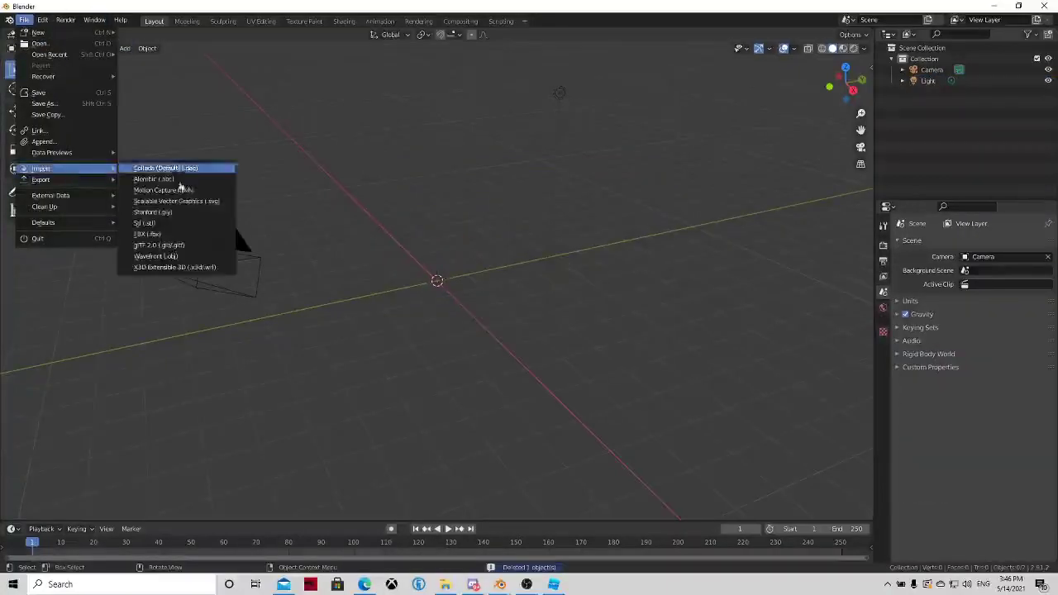
{"action": "left_click", "coordinate": [169, 237]}
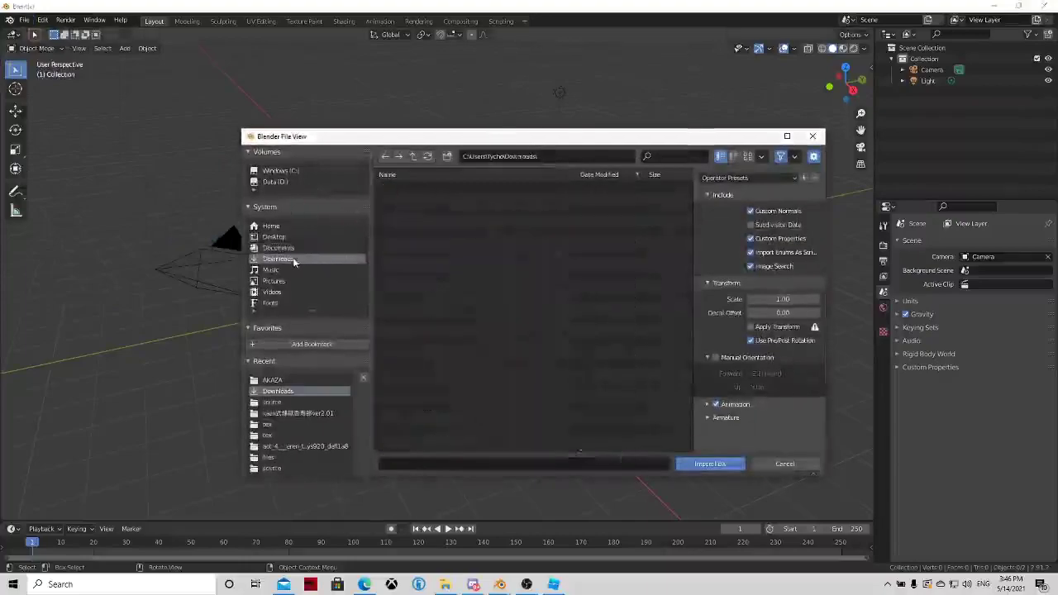
{"action": "scroll", "coordinate": [429, 246], "scroll_direction": "down", "scroll_amount": 15}
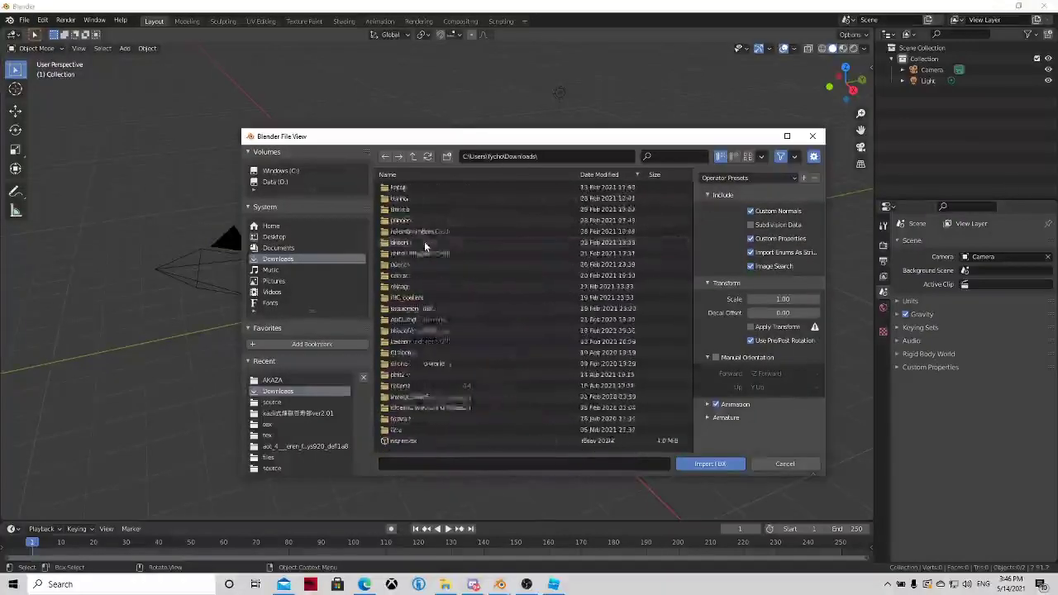
{"action": "double_click", "coordinate": [423, 265]}
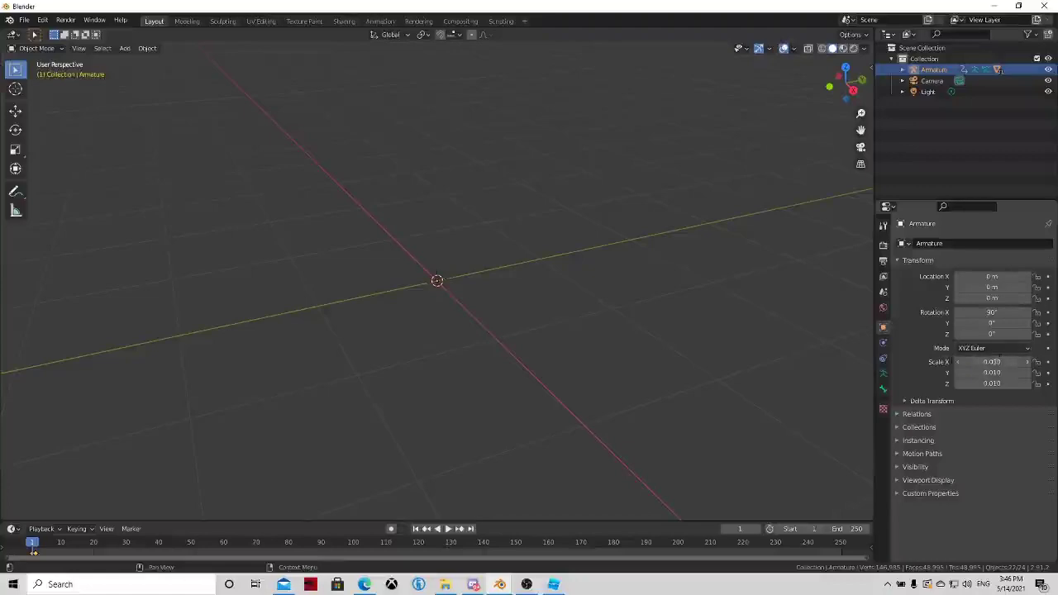
Step: Set the Armature's Scale X, Y and Z to 0.039
{"action": "key", "text": "Return"}
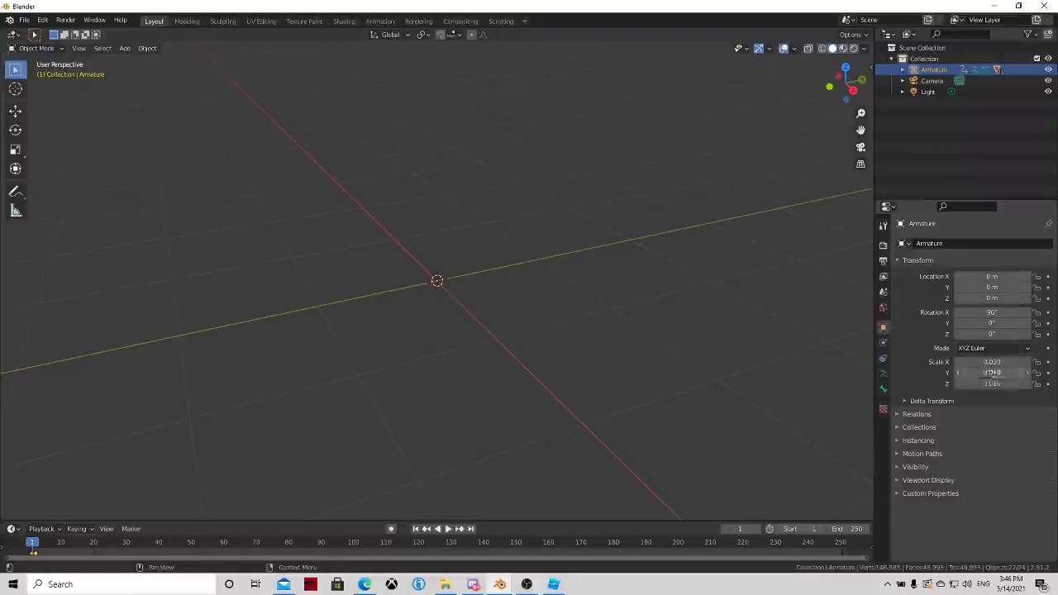
{"action": "key", "text": "Return"}
{"action": "key", "text": "Return"}
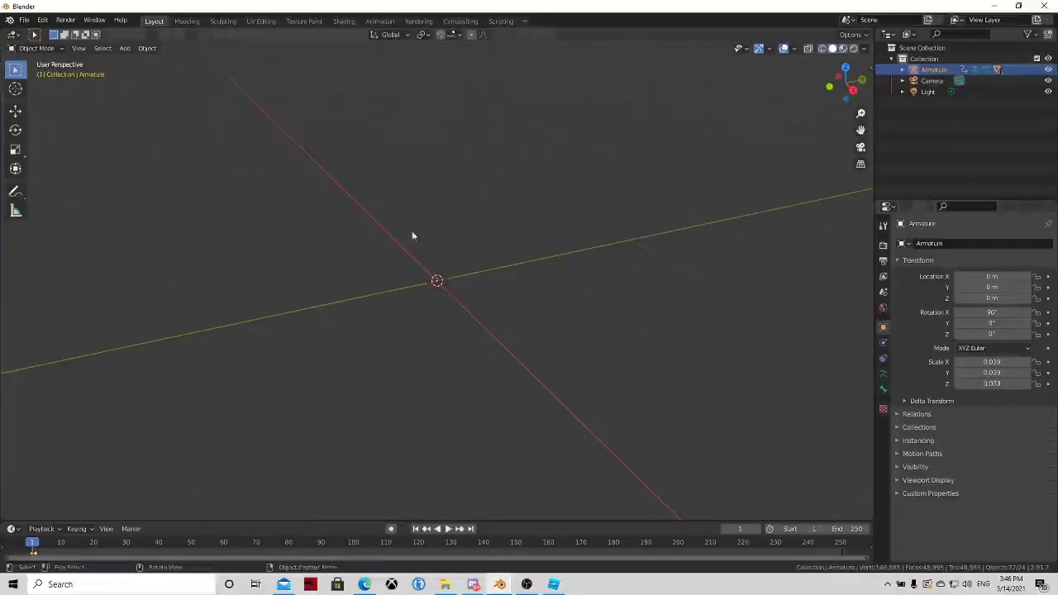
{"action": "middle_click_drag", "start_coordinate": [419, 246], "coordinate": [503, 224]}
Step: Try enlarging the armature interactively with S, then undo the change
{"action": "left_click", "coordinate": [946, 69]}
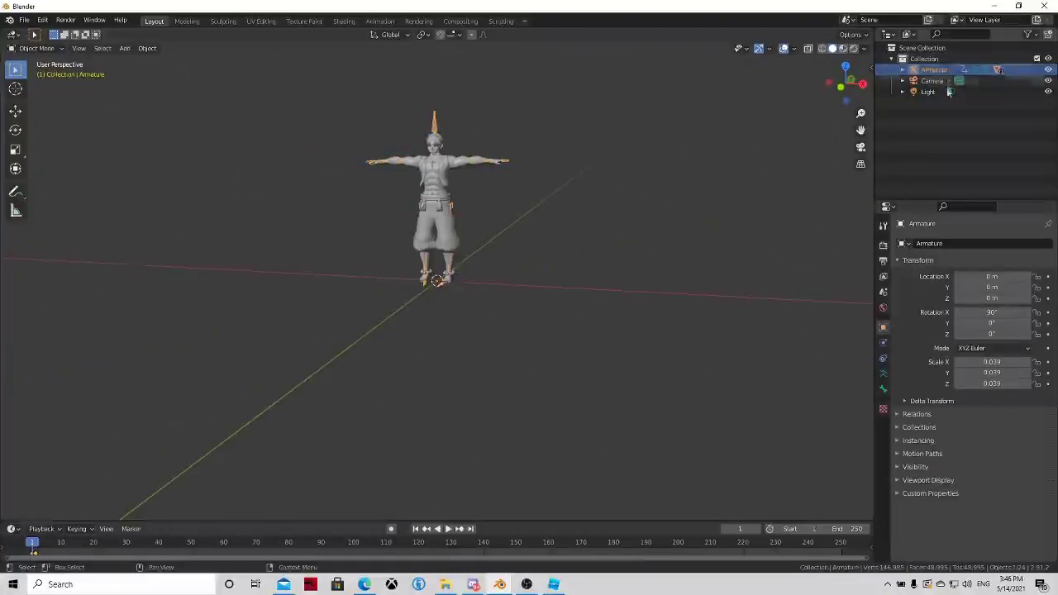
{"action": "key", "text": "s"}
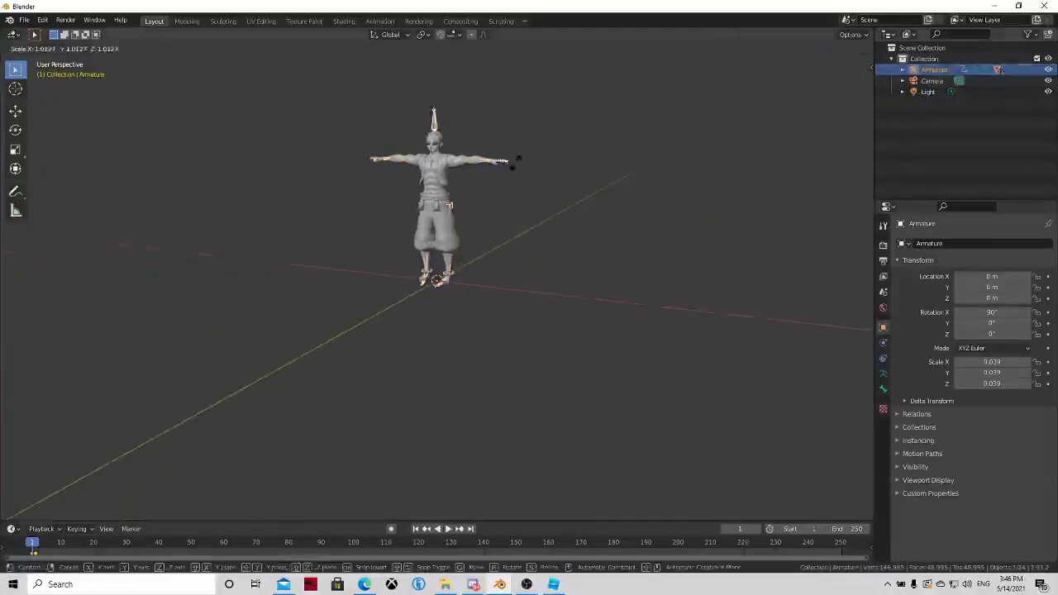
{"action": "left_click", "coordinate": [527, 151]}
{"action": "key", "text": "ctrl+z"}
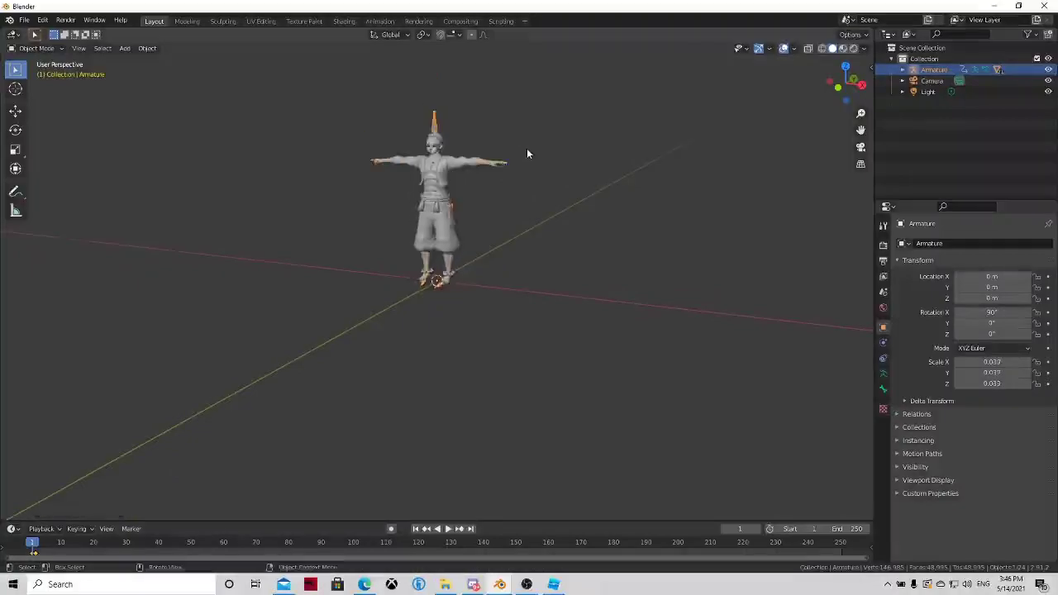
{"action": "middle_click_drag", "start_coordinate": [517, 202], "coordinate": [537, 219]}
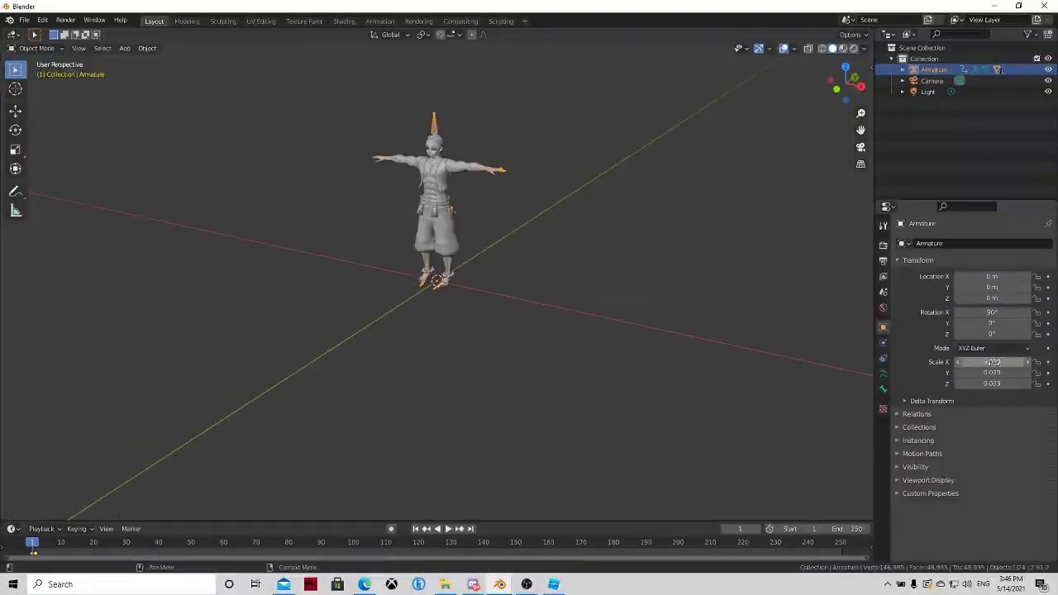
{"action": "left_click", "coordinate": [25, 20]}
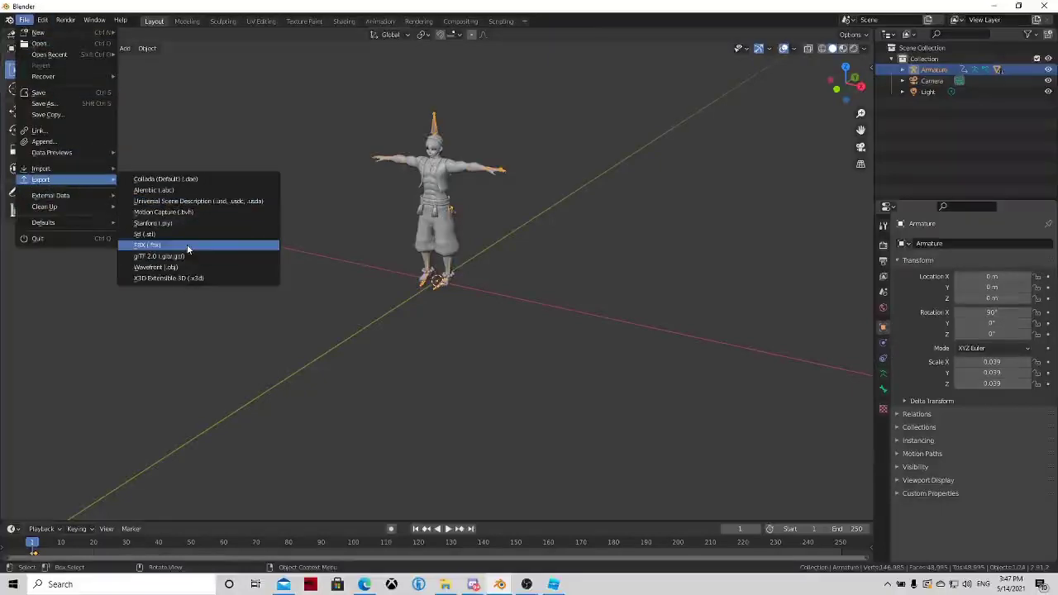
Step: Export the 0.039-scaled Armature as akazafixed.fbx into Documents with File > Export > FBX
{"action": "left_click", "coordinate": [188, 246]}
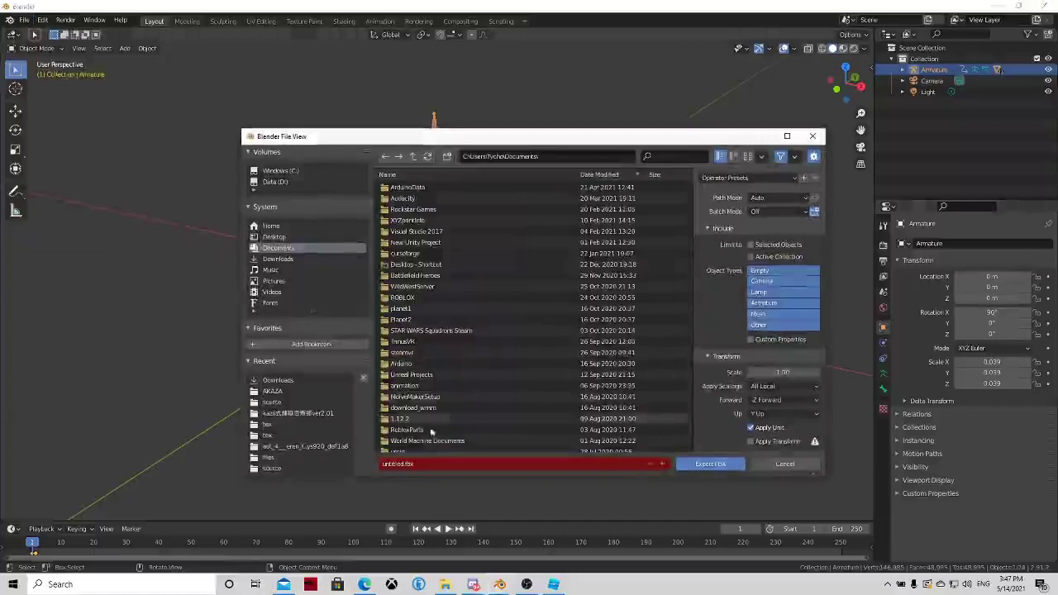
{"action": "left_click", "coordinate": [388, 466]}
{"action": "type", "text": "akazastor"}
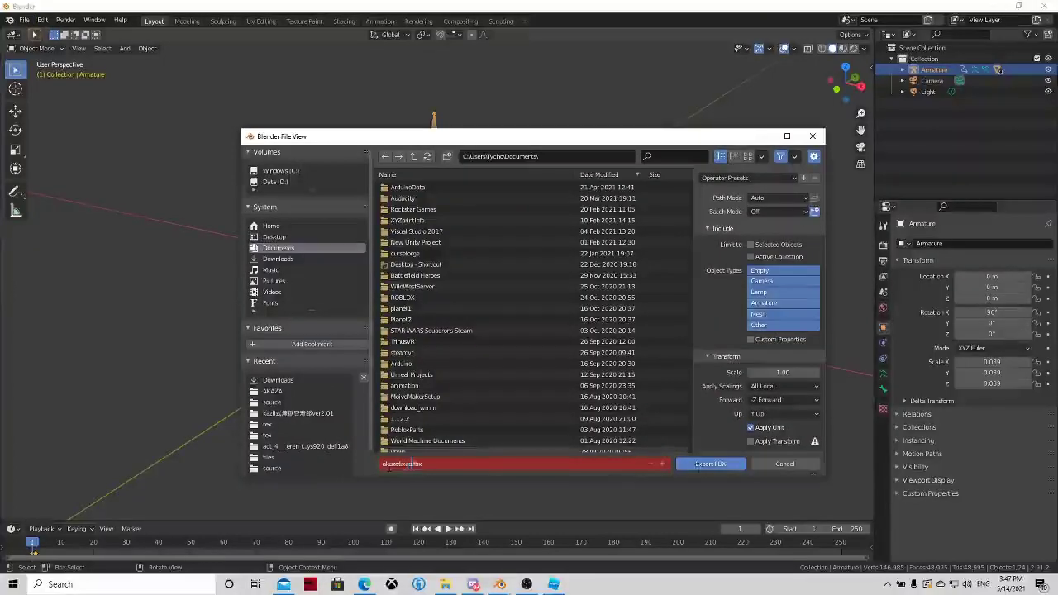
{"action": "left_click", "coordinate": [697, 465]}
{"action": "left_click", "coordinate": [696, 465]}
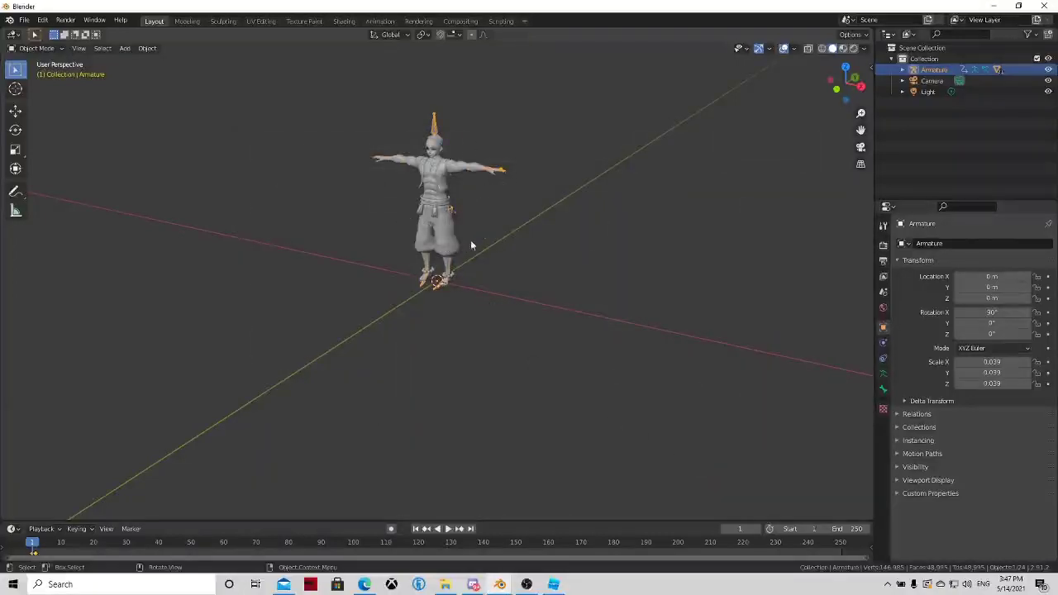
{"action": "scroll", "coordinate": [471, 248], "scroll_direction": "up", "scroll_amount": 3}
{"action": "scroll", "coordinate": [473, 258], "scroll_direction": "down", "scroll_amount": 4}
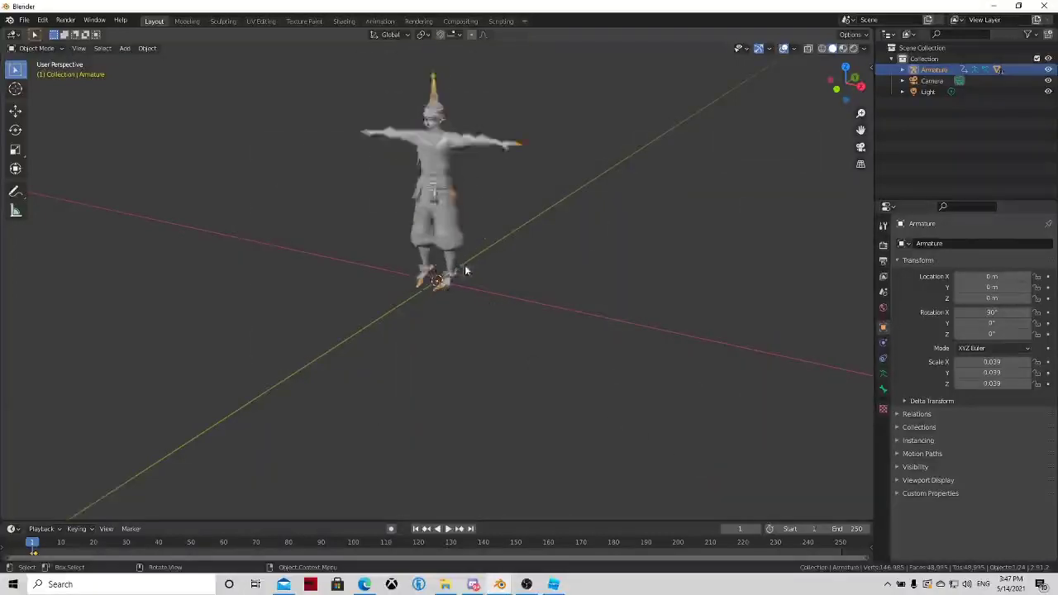
Step: Switch to Roblox Studio and delete the FBXImportGeneric model from Workspace
{"action": "left_click", "coordinate": [553, 585]}
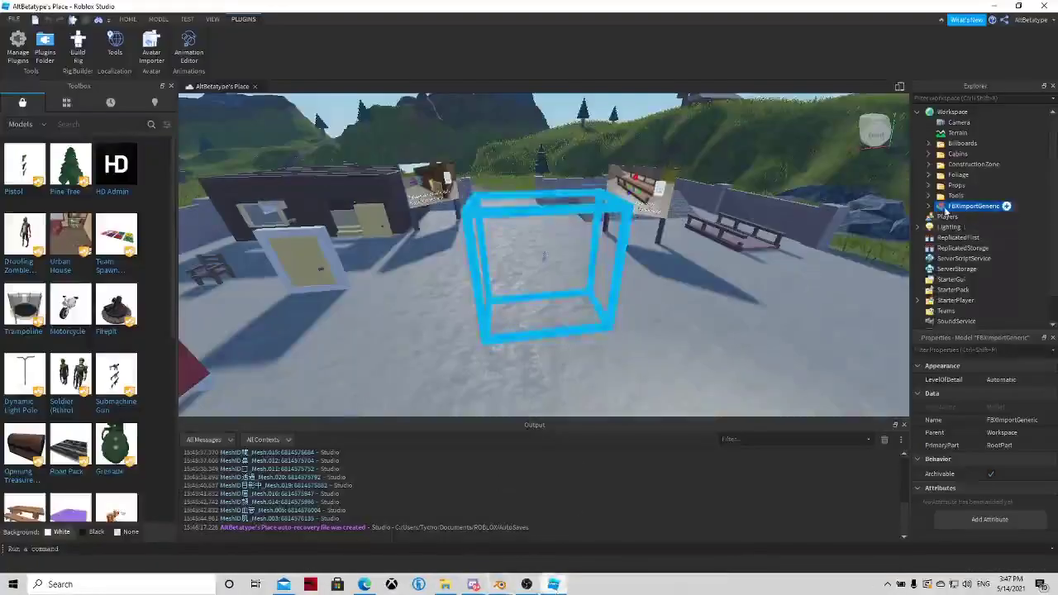
{"action": "right_click", "coordinate": [942, 211]}
{"action": "left_click", "coordinate": [934, 272]}
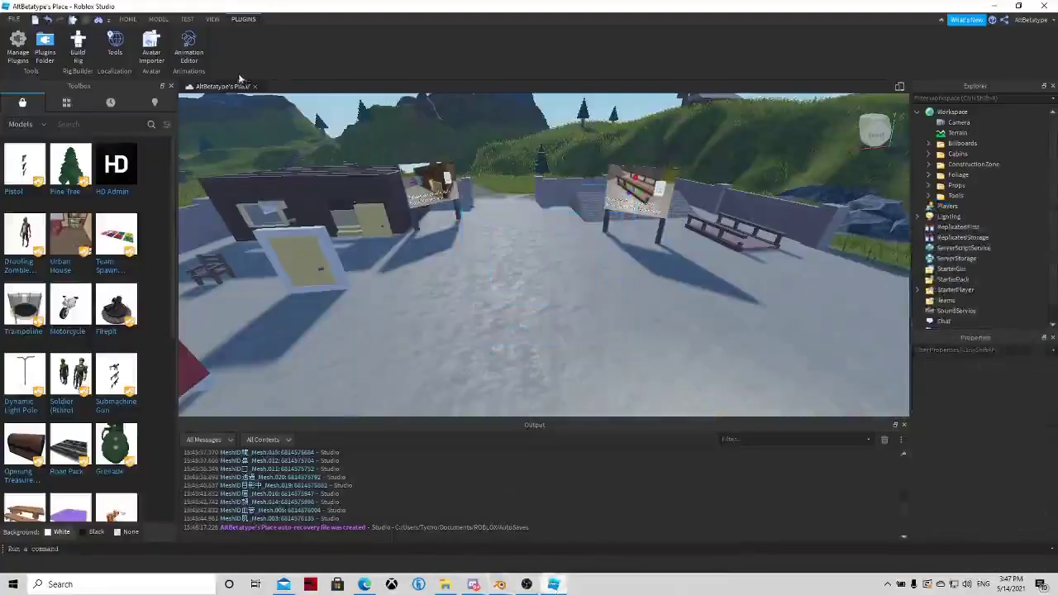
Step: Toggle the animation editor panel off again and minimise the screen recorder window
{"action": "left_click", "coordinate": [189, 58]}
{"action": "left_click", "coordinate": [189, 57]}
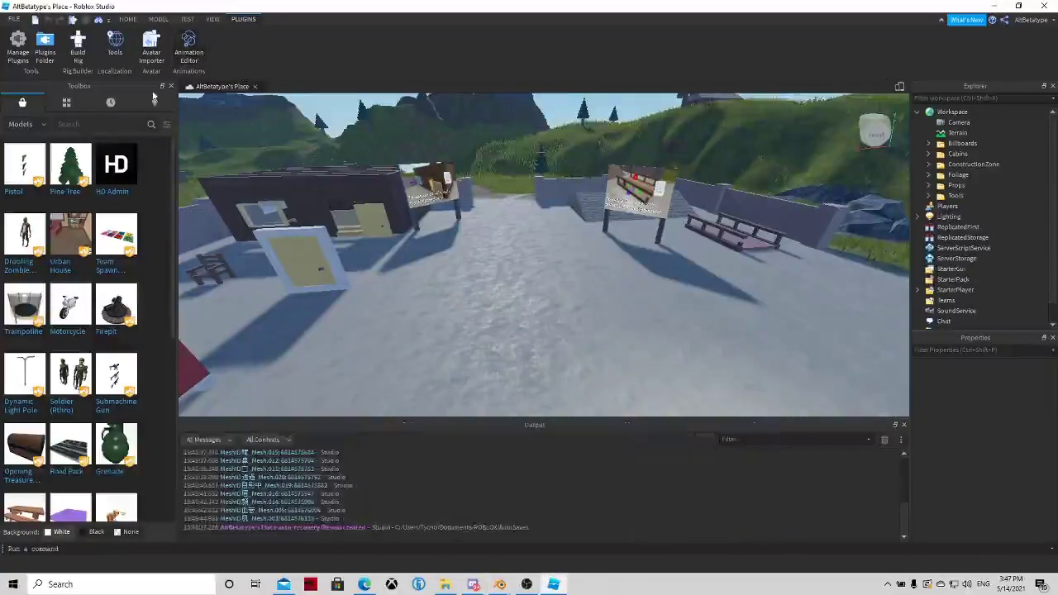
{"action": "left_click", "coordinate": [527, 584]}
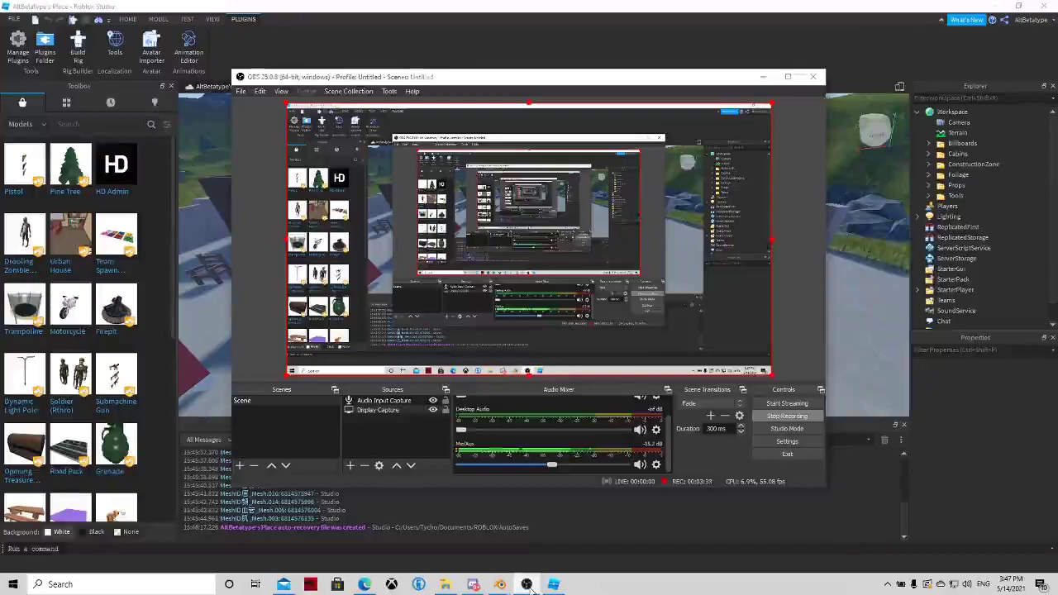
{"action": "left_click", "coordinate": [529, 584]}
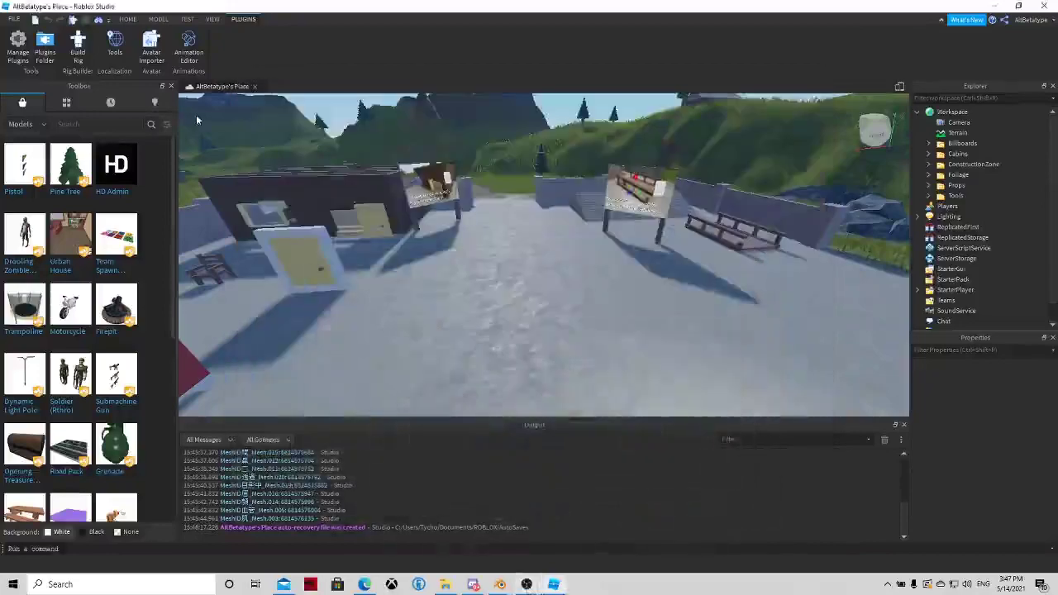
Step: Start a Custom rig import in Avatar Importer, then briefly check the Blender window
{"action": "left_click", "coordinate": [150, 56]}
{"action": "left_click", "coordinate": [669, 285]}
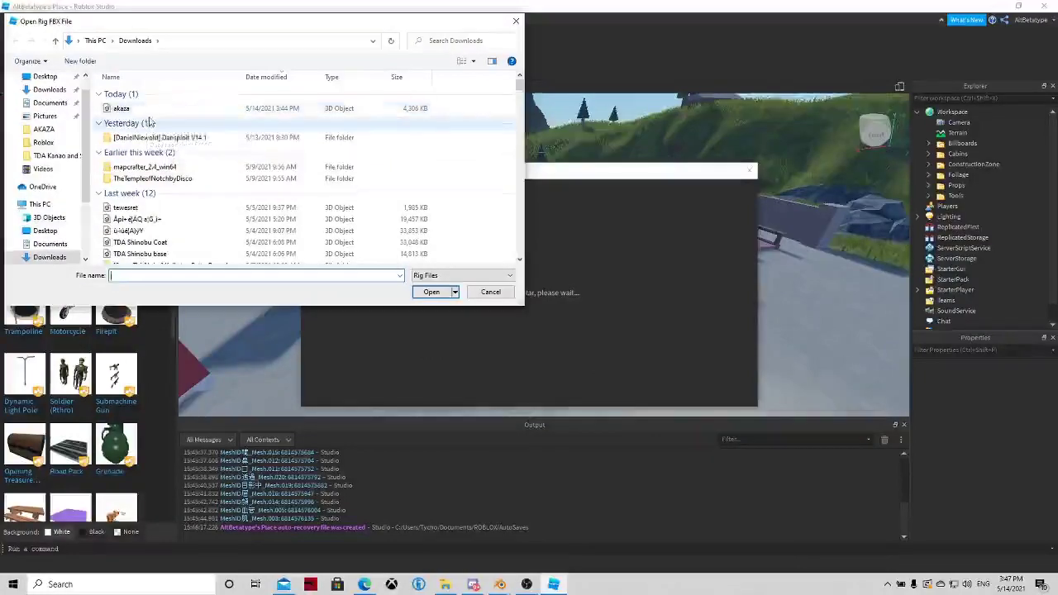
{"action": "left_click", "coordinate": [500, 585]}
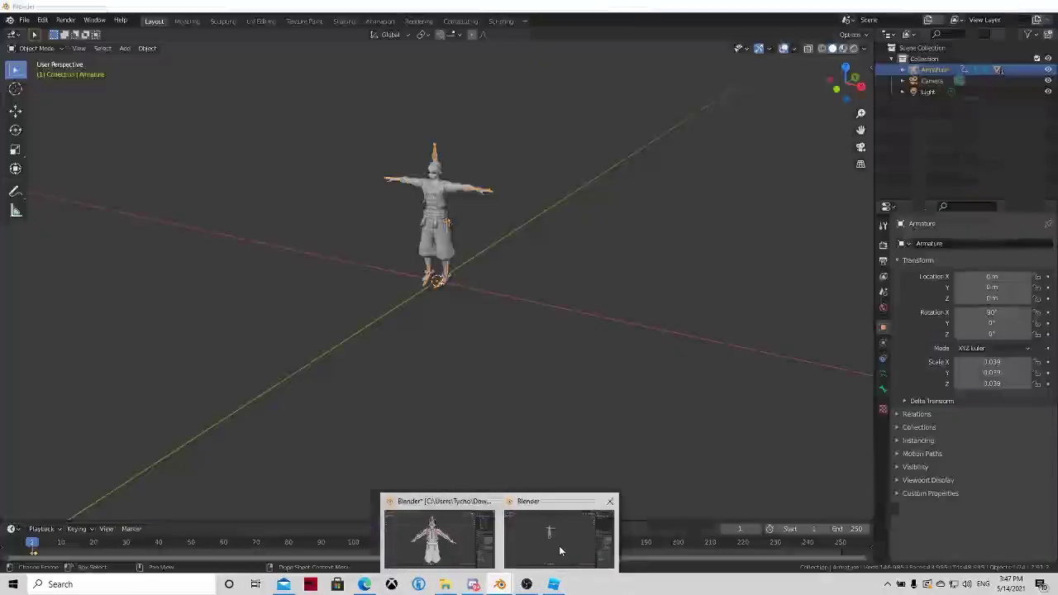
{"action": "left_click", "coordinate": [559, 545]}
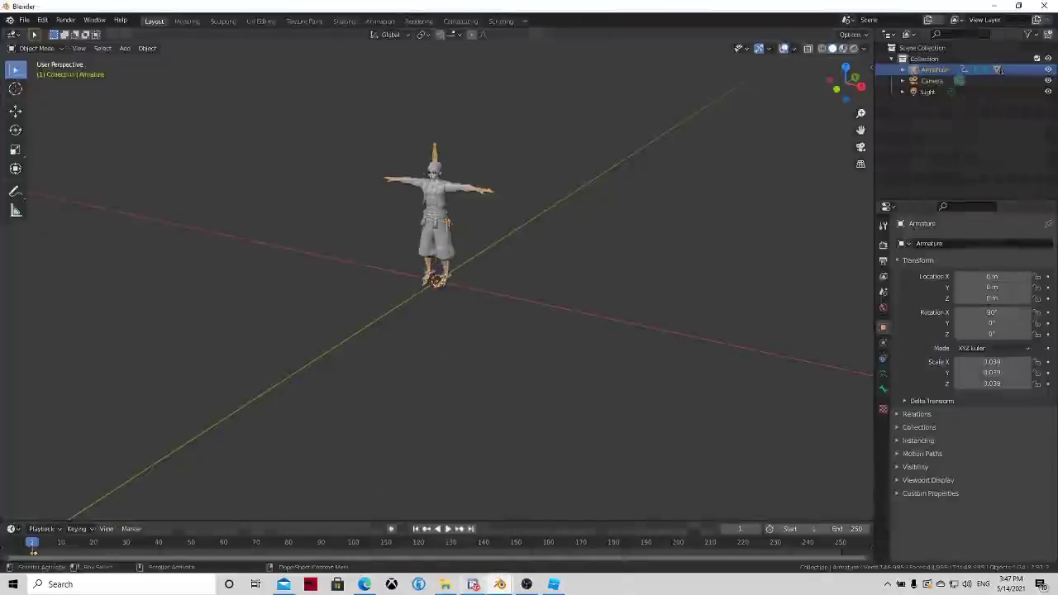
{"action": "left_click", "coordinate": [529, 585]}
{"action": "left_click", "coordinate": [531, 584]}
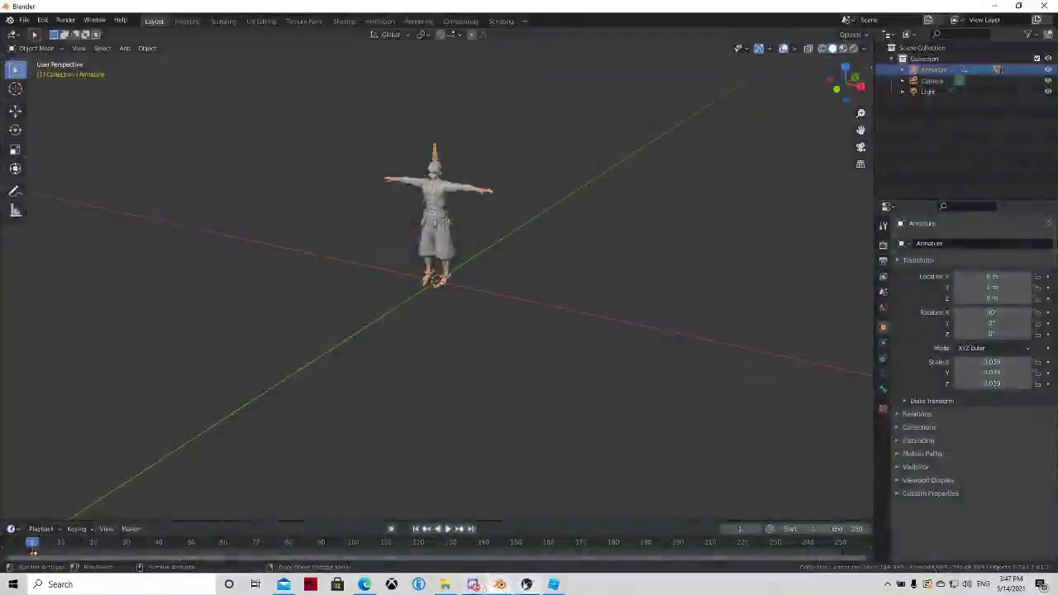
Step: Browse Downloads in the Open Rig FBX File picker with Rig Files type, then return to Blender
{"action": "left_click", "coordinate": [553, 584]}
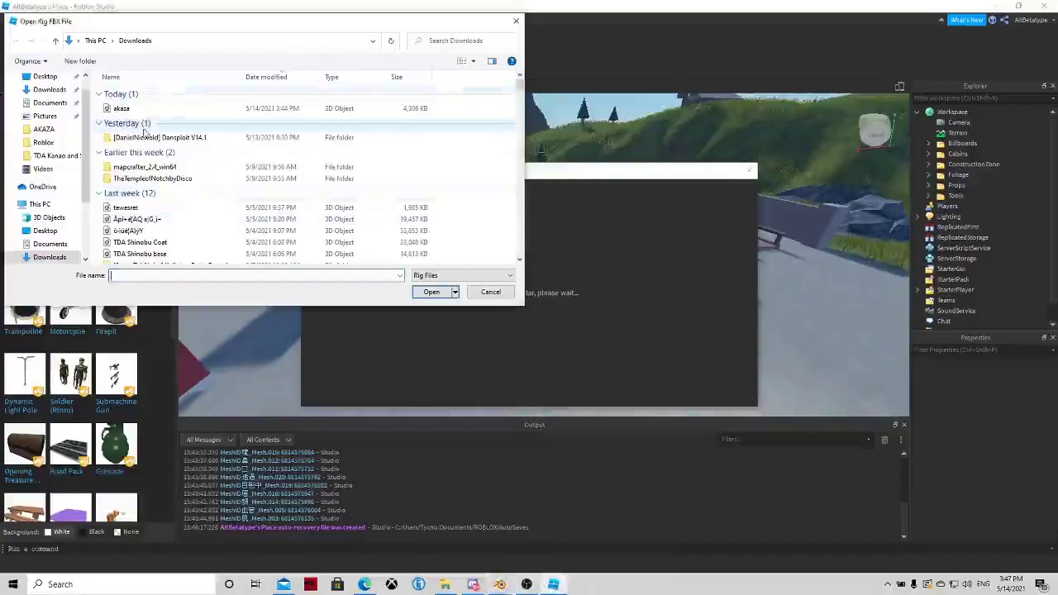
{"action": "scroll", "coordinate": [57, 248], "scroll_direction": "down", "scroll_amount": 1}
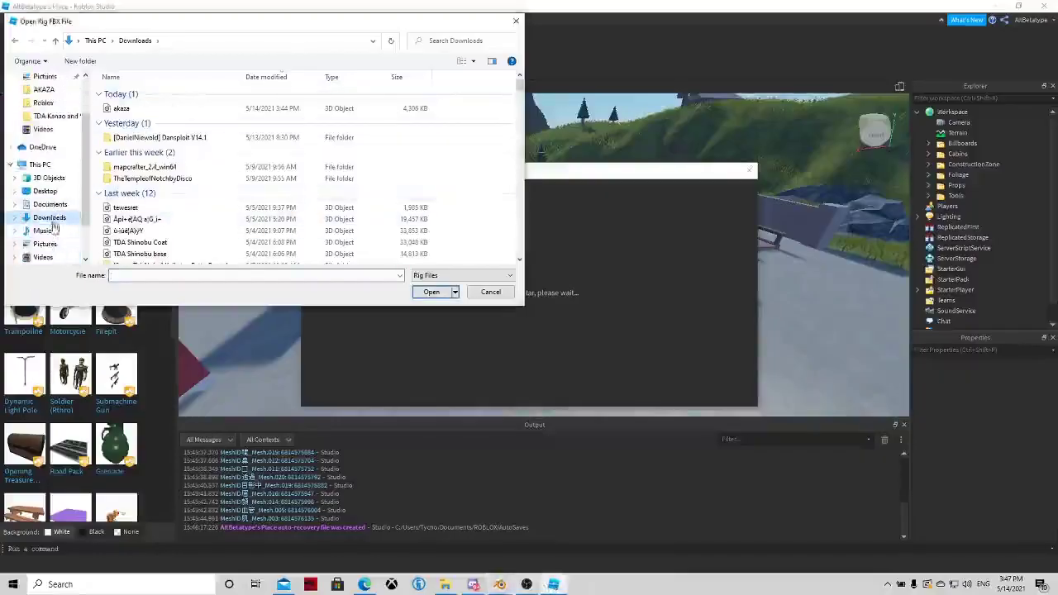
{"action": "left_click", "coordinate": [43, 231]}
{"action": "left_click", "coordinate": [50, 217]}
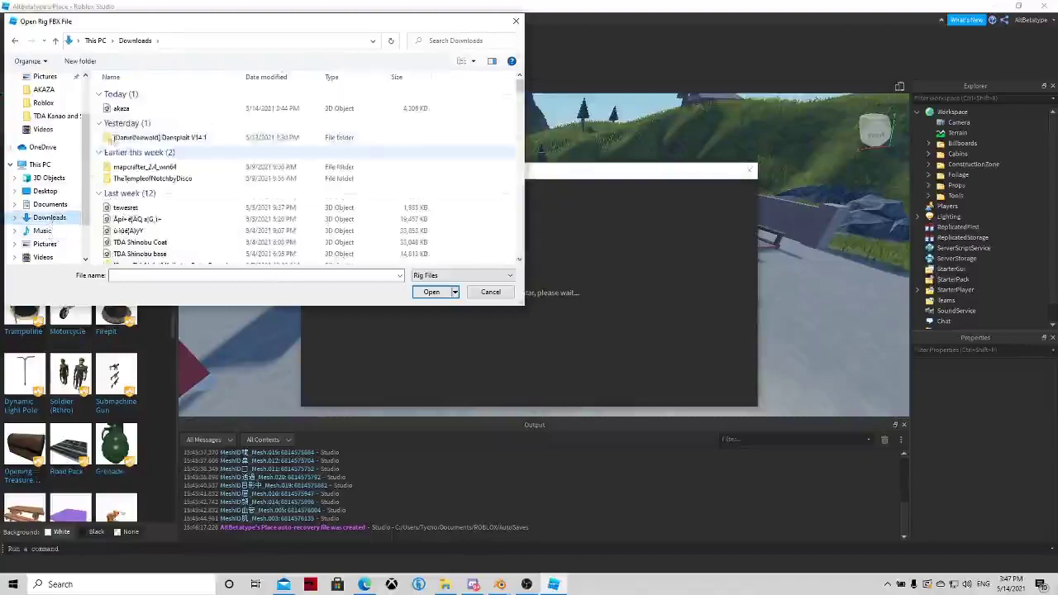
{"action": "scroll", "coordinate": [264, 207], "scroll_direction": "down", "scroll_amount": 1}
{"action": "scroll", "coordinate": [264, 206], "scroll_direction": "up", "scroll_amount": 1}
{"action": "left_click", "coordinate": [431, 277]}
{"action": "left_click", "coordinate": [430, 287]}
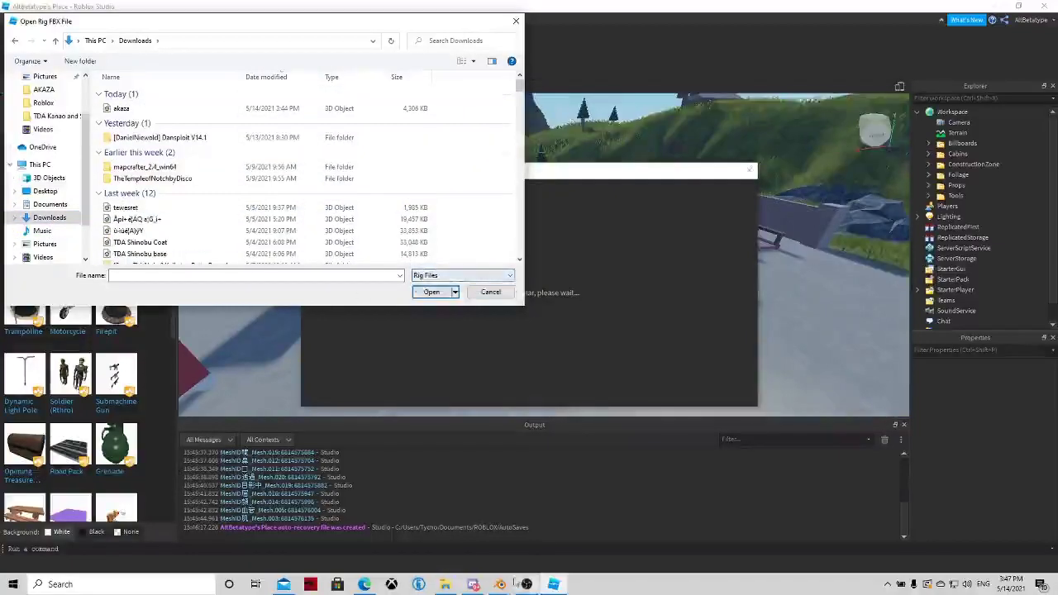
{"action": "mouse_move", "coordinate": [500, 584]}
{"action": "left_click", "coordinate": [439, 538]}
{"action": "left_click", "coordinate": [11, 21]}
Step: Export akazafixed.fbx again via File > Export > FBX, saving it to Downloads
{"action": "left_click", "coordinate": [15, 21]}
{"action": "left_click", "coordinate": [25, 20]}
{"action": "mouse_move", "coordinate": [71, 180]}
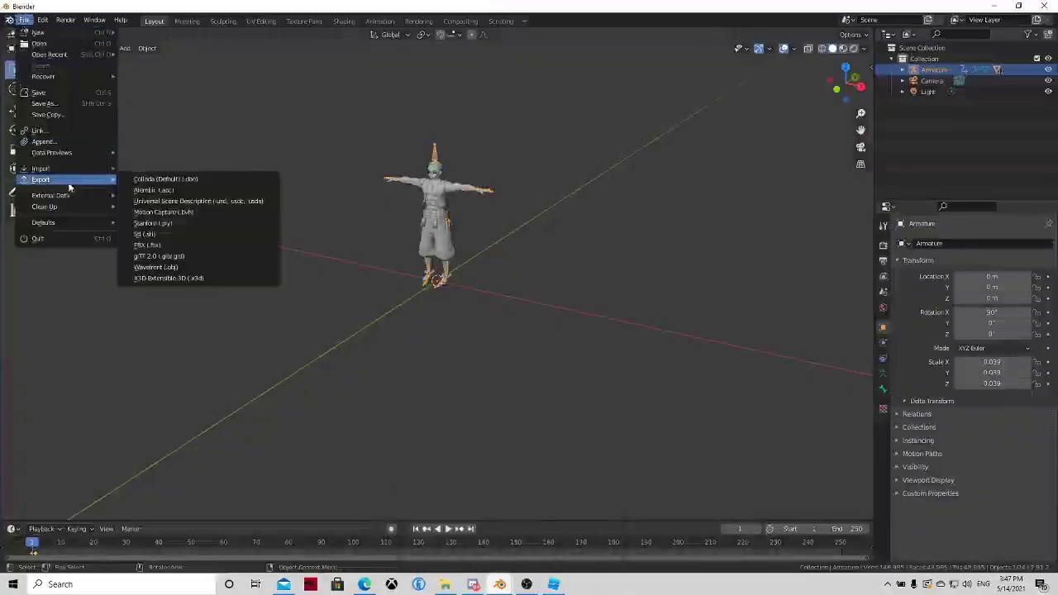
{"action": "left_click", "coordinate": [148, 245]}
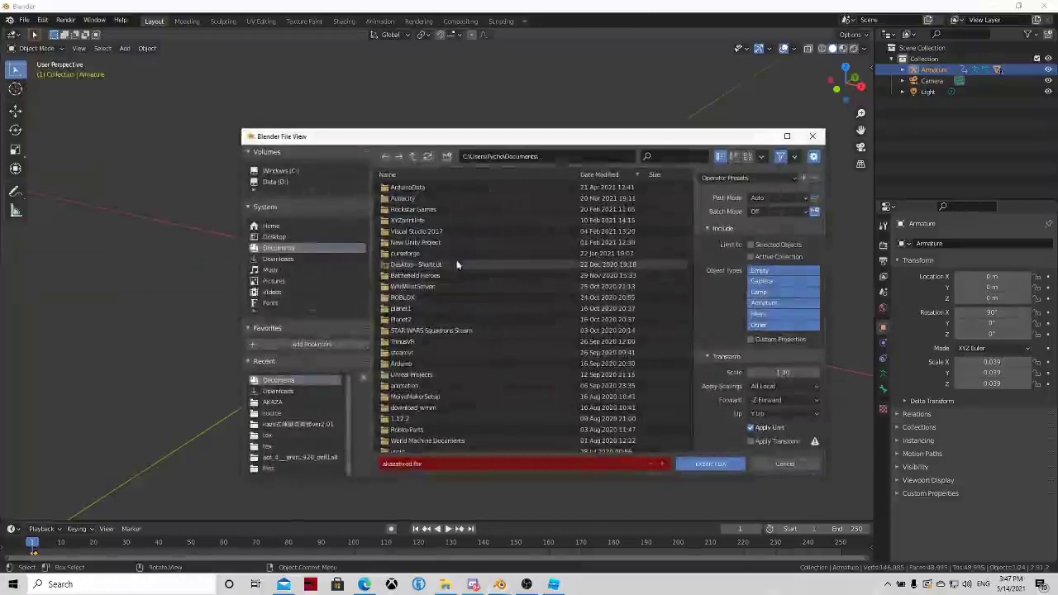
{"action": "scroll", "coordinate": [473, 325], "scroll_direction": "down", "scroll_amount": 3}
{"action": "left_click", "coordinate": [295, 258]}
{"action": "scroll", "coordinate": [472, 284], "scroll_direction": "down", "scroll_amount": 3}
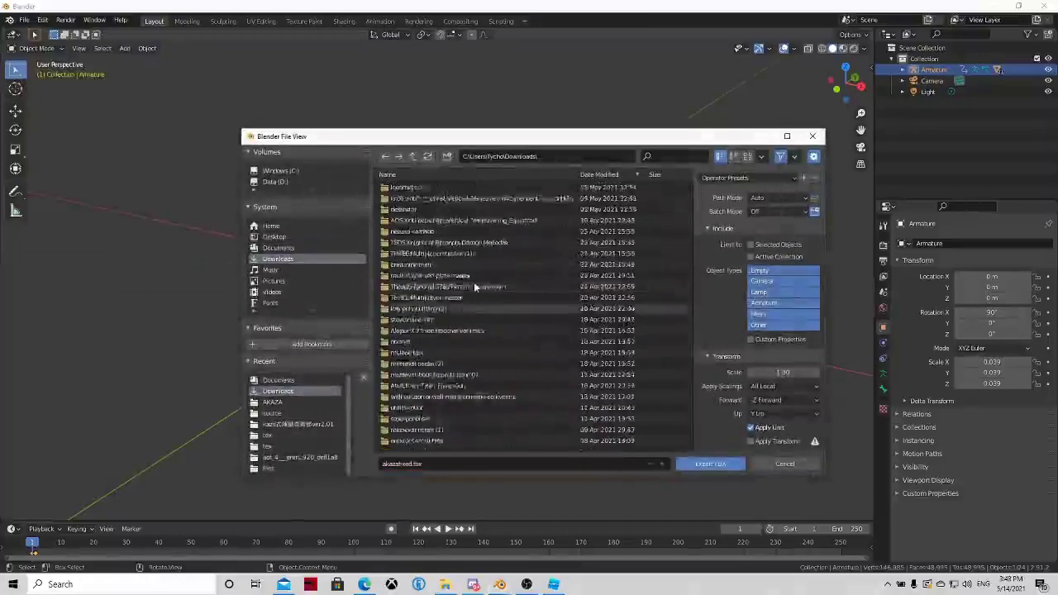
{"action": "left_click", "coordinate": [712, 464]}
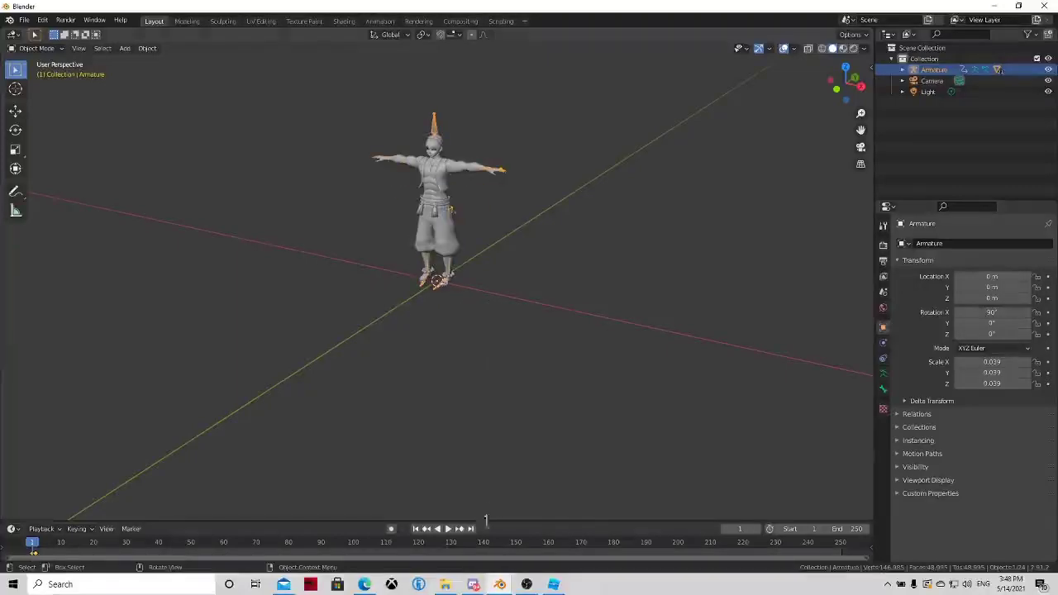
Step: Import akazafixed as the custom rig and select the new FBXImportGeneric model
{"action": "left_click", "coordinate": [555, 585]}
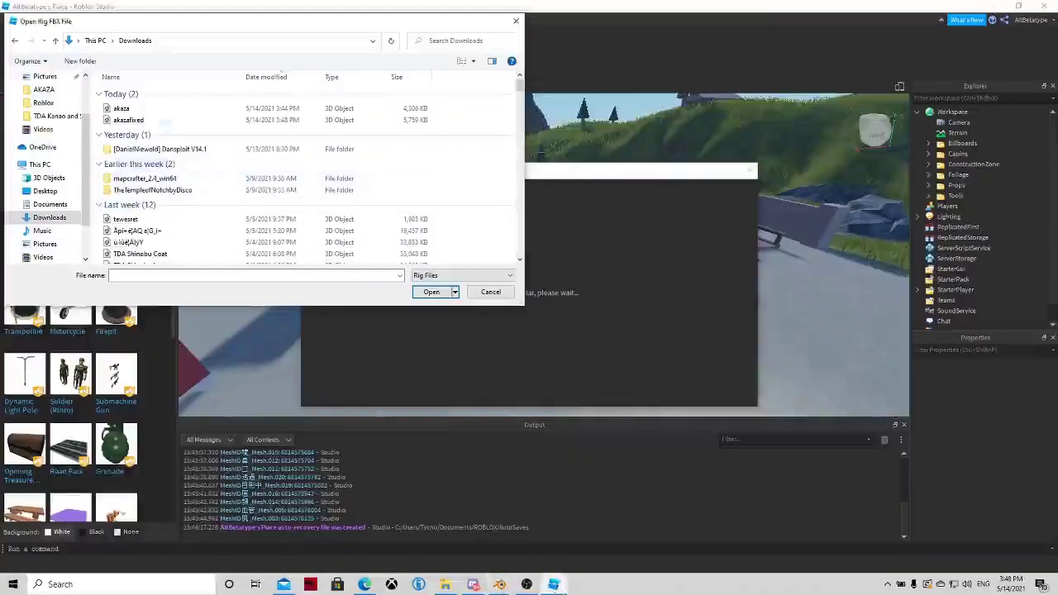
{"action": "double_click", "coordinate": [157, 120]}
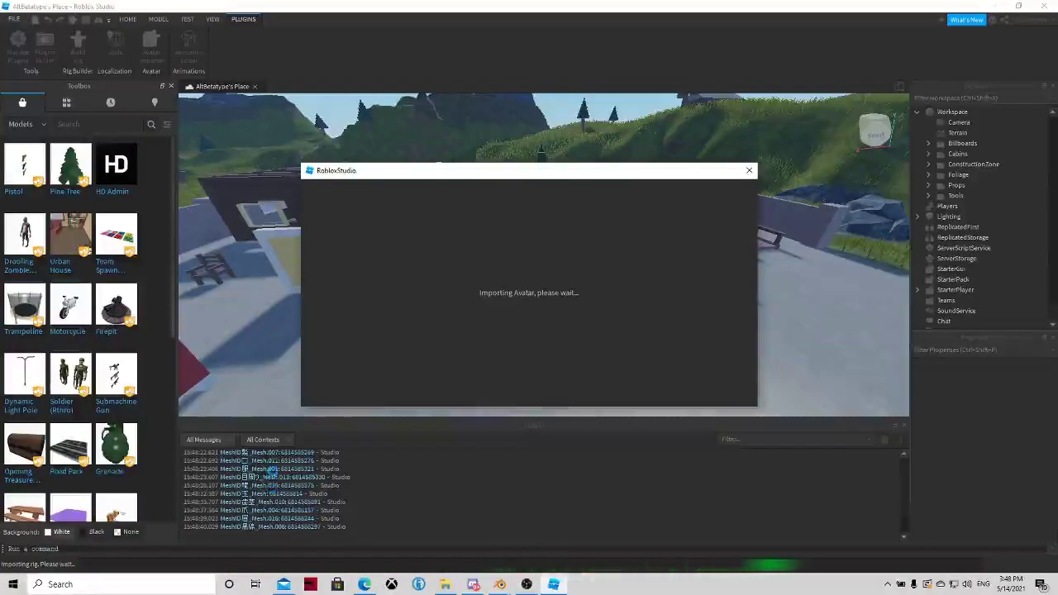
{"action": "left_click", "coordinate": [526, 584]}
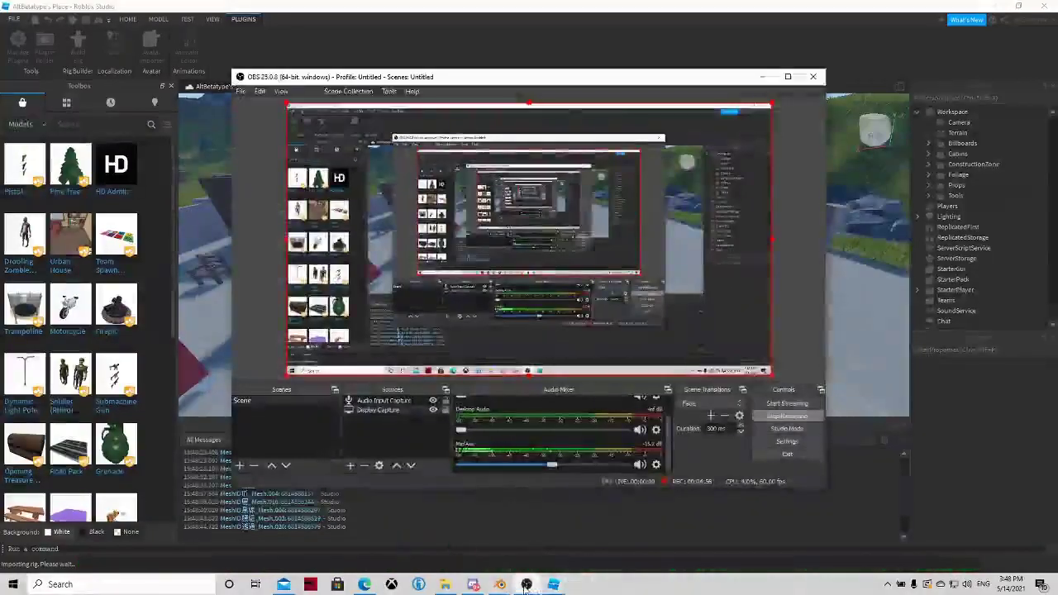
{"action": "left_click", "coordinate": [526, 584]}
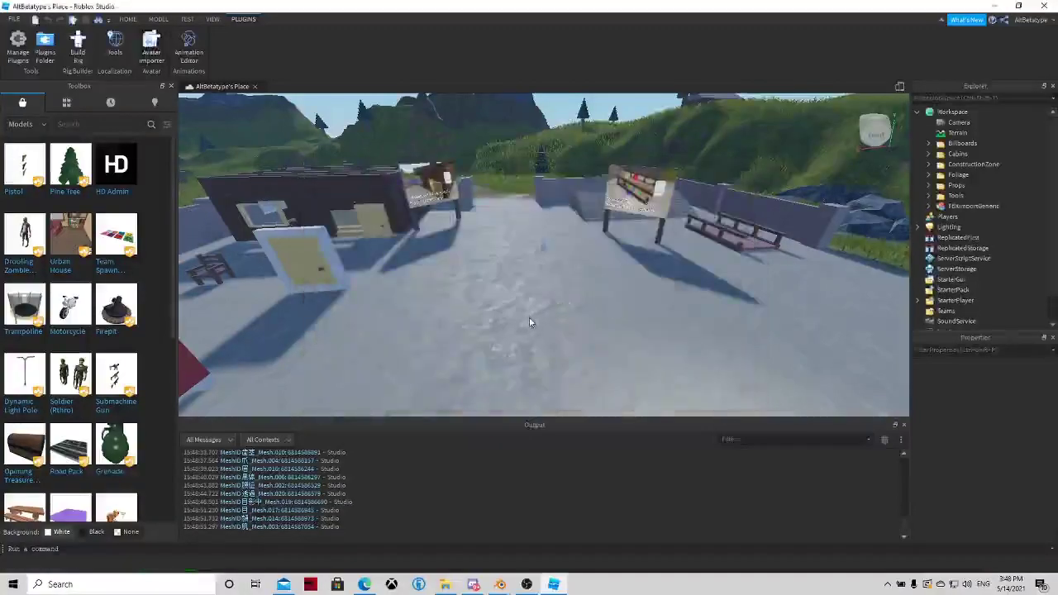
{"action": "left_click", "coordinate": [992, 205]}
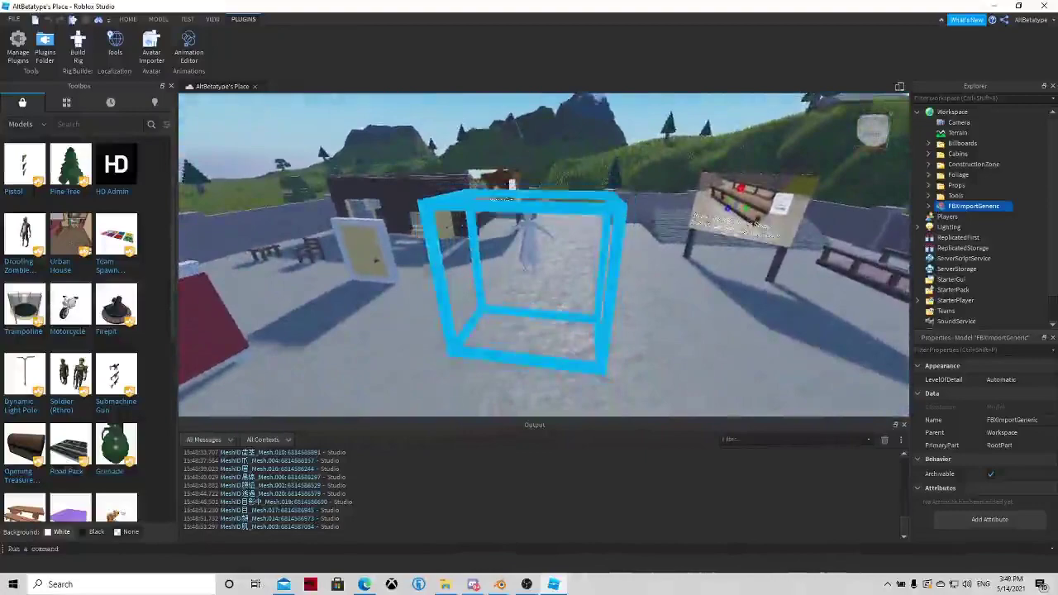
{"action": "left_click", "coordinate": [500, 584]}
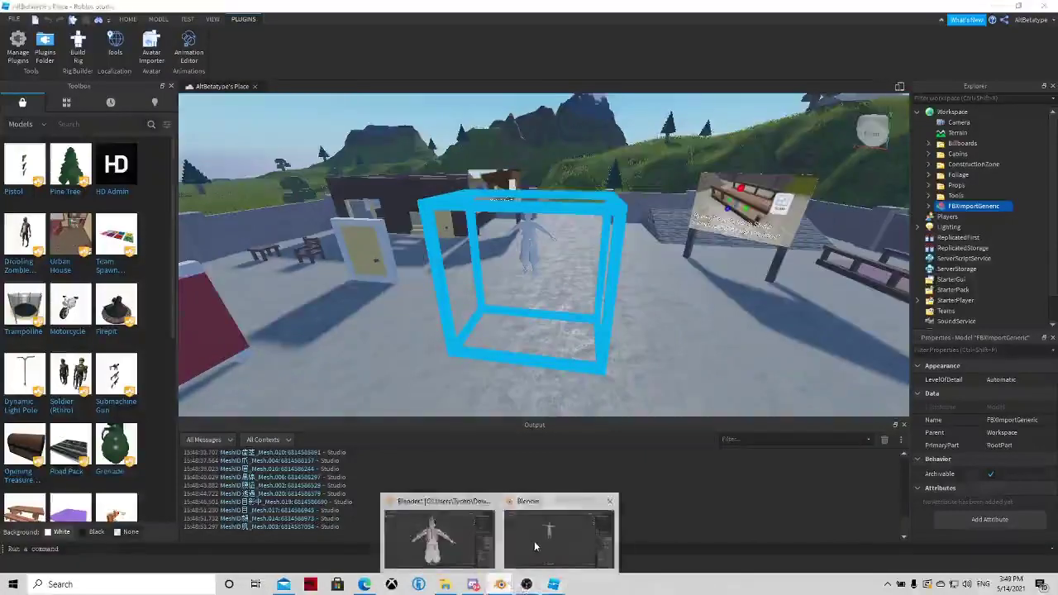
Step: Change the Blender armature's X, Y and Z scale from 0.039 to 0.39
{"action": "left_click", "coordinate": [534, 540]}
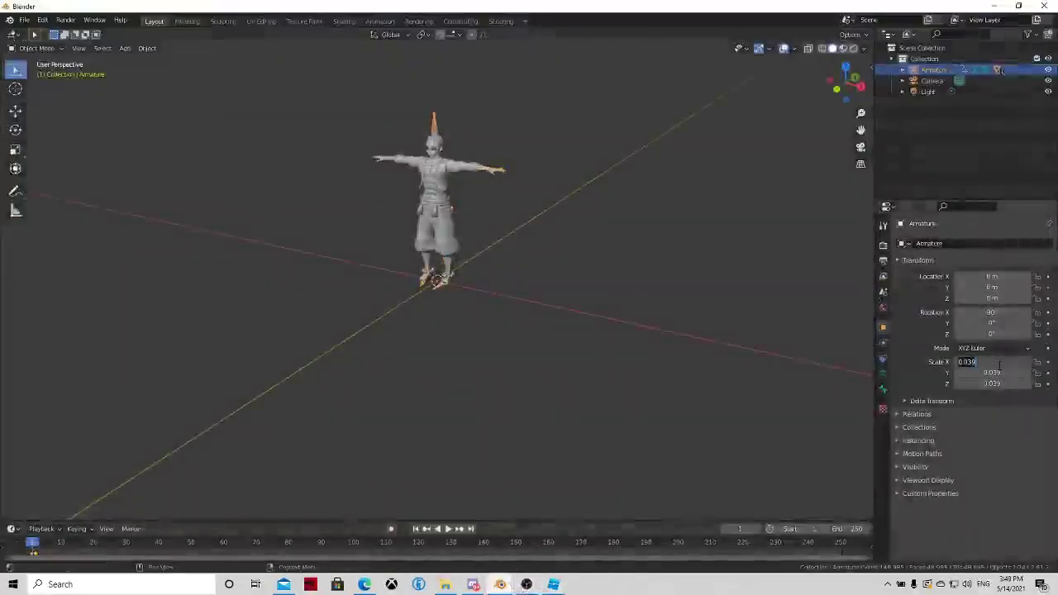
{"action": "key", "text": "BackSpace"}
{"action": "key", "text": "Return"}
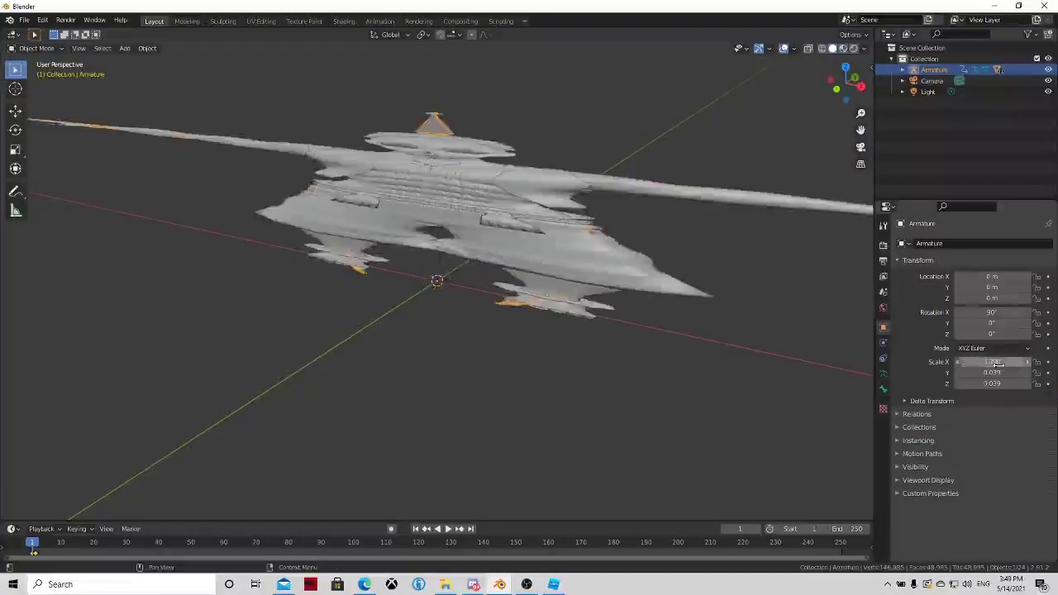
{"action": "left_click", "coordinate": [1000, 362]}
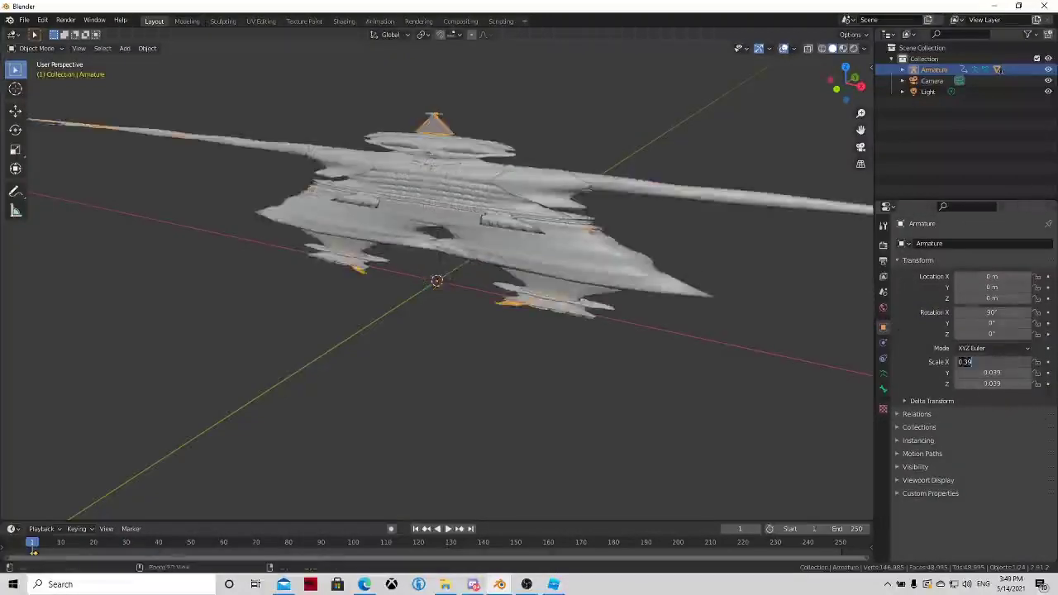
{"action": "type", "text": "0.39"}
{"action": "key", "text": "Tab"}
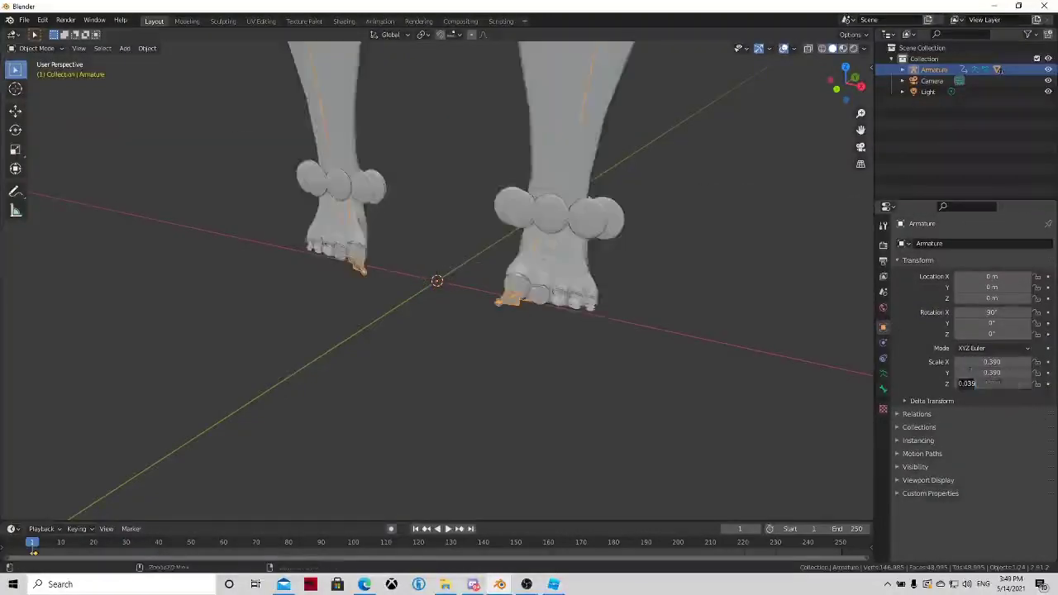
{"action": "type", "text": "0.39"}
{"action": "key", "text": "Return"}
{"action": "scroll", "coordinate": [631, 170], "scroll_direction": "down", "scroll_amount": 5}
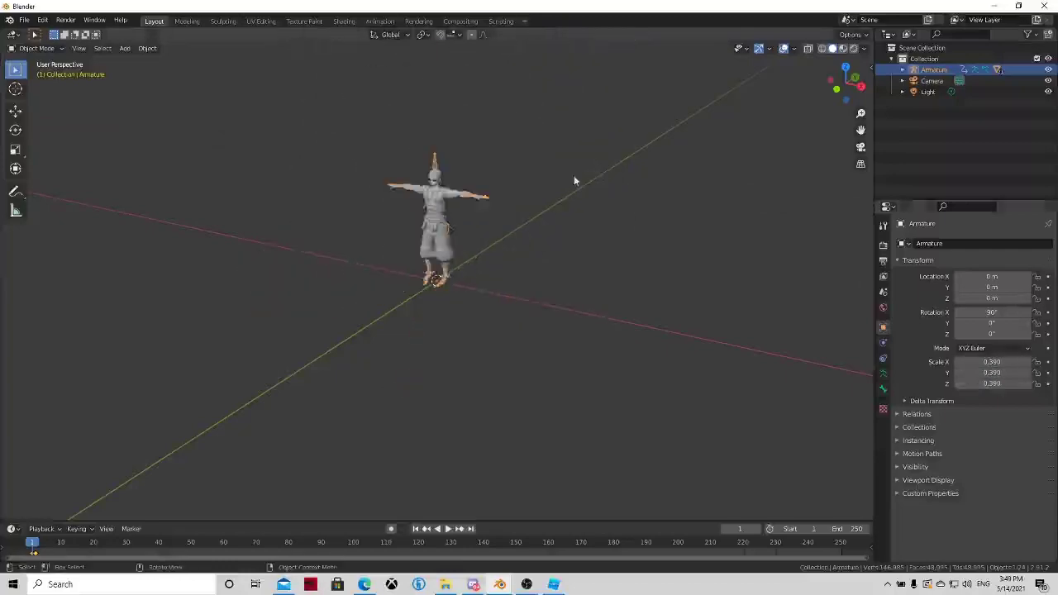
{"action": "scroll", "coordinate": [659, 210], "scroll_direction": "up", "scroll_amount": 3}
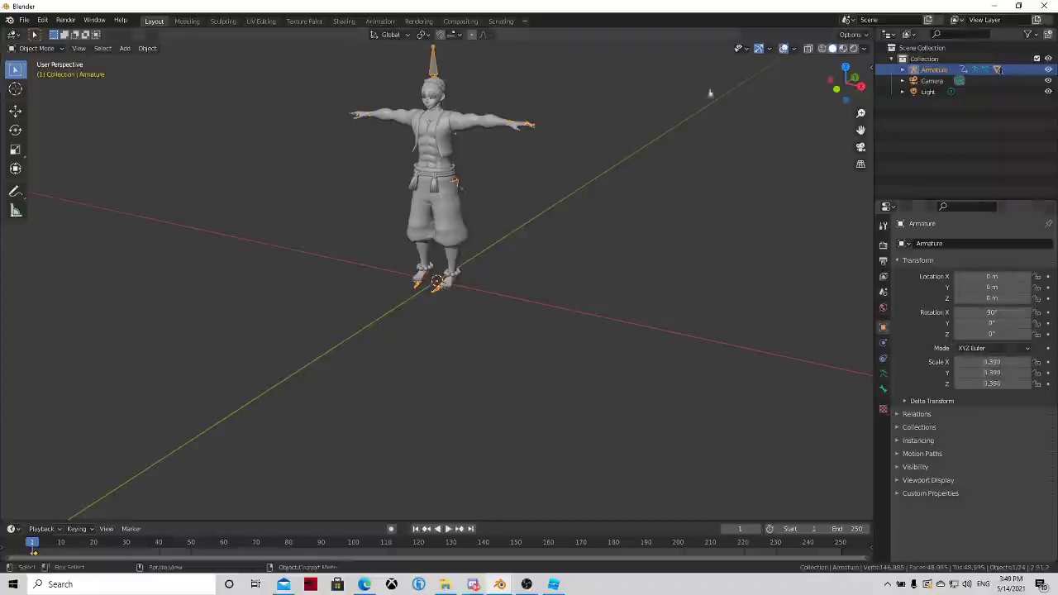
Step: Export the rescaled character from Blender as an FBX file (akazafixed.fbx) into Downloads, then return to Roblox Studio
{"action": "left_click", "coordinate": [29, 17]}
{"action": "mouse_move", "coordinate": [73, 180]}
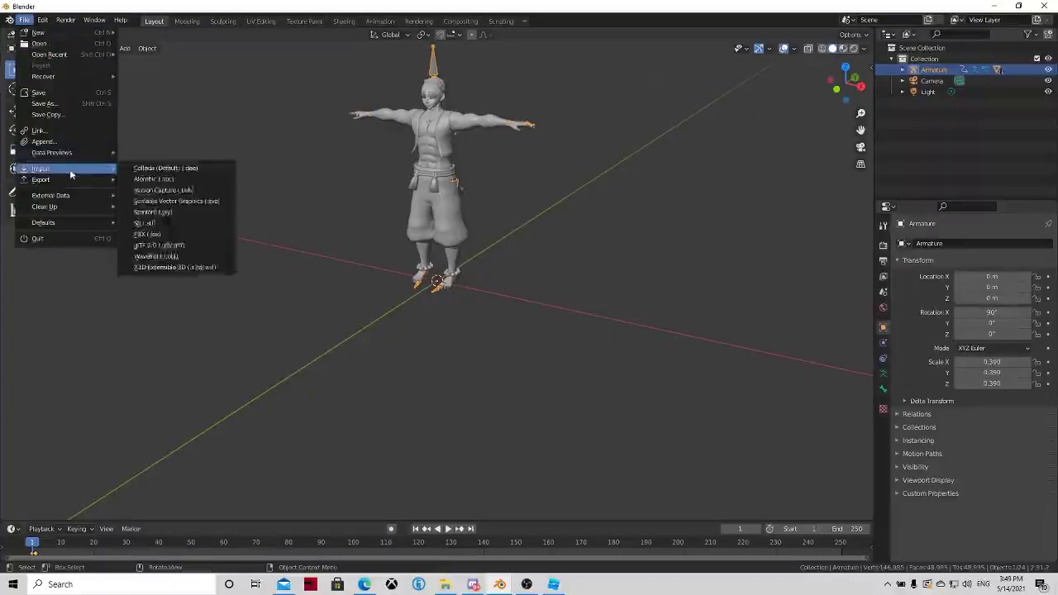
{"action": "left_click", "coordinate": [210, 244]}
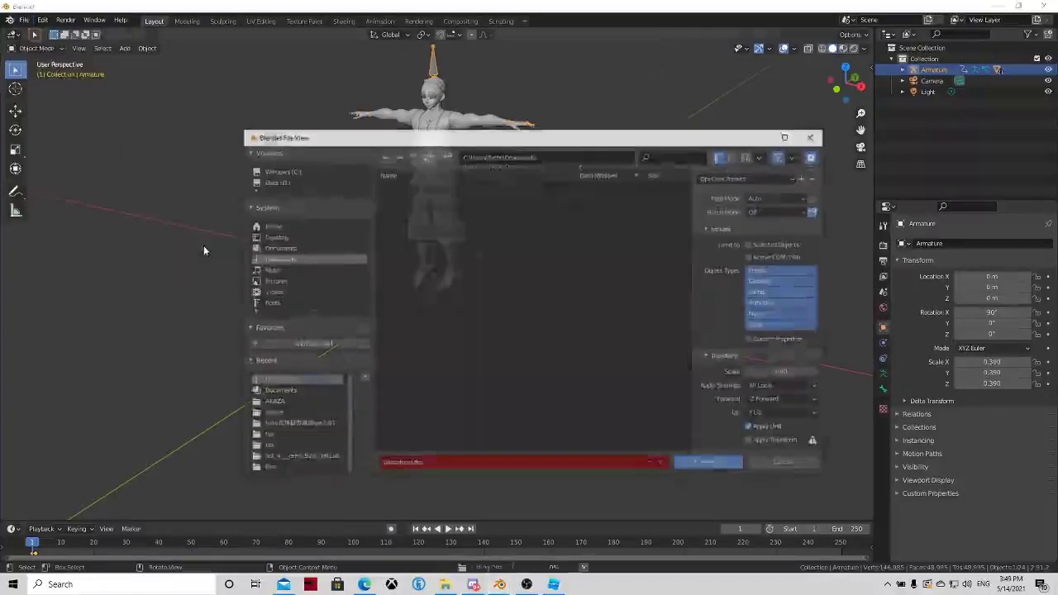
{"action": "left_click", "coordinate": [683, 464]}
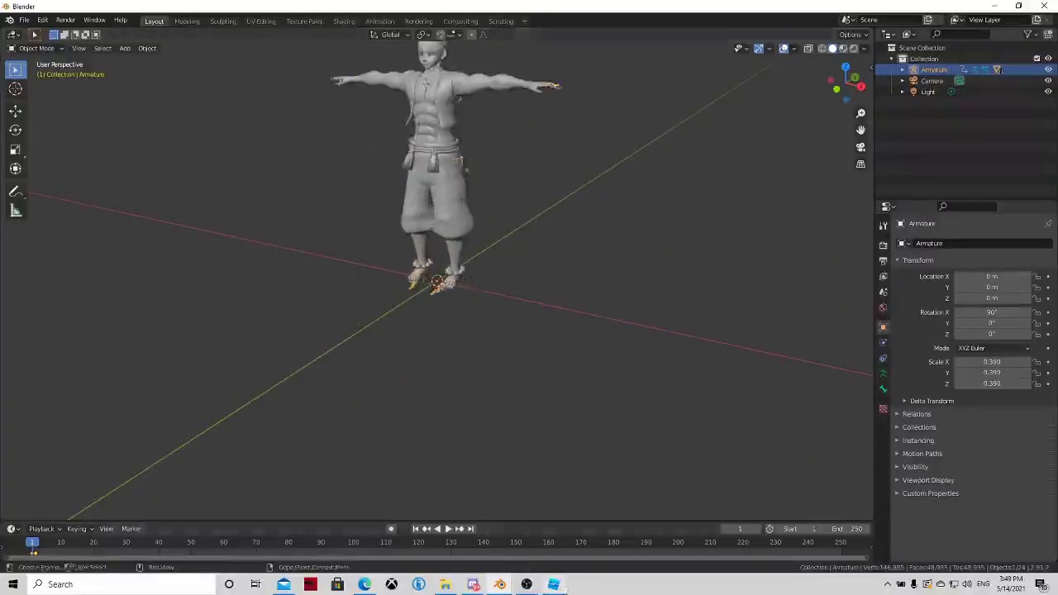
{"action": "key", "text": "alt+Tab"}
{"action": "right_click", "coordinate": [527, 218]}
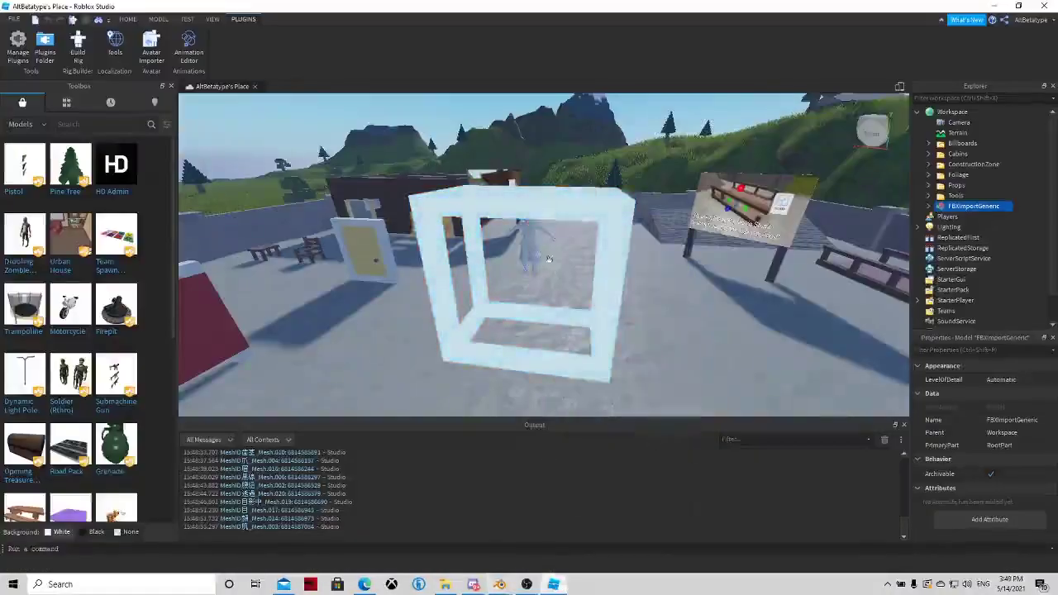
Step: Delete the old FBXImportGeneric model from the scene
{"action": "left_click", "coordinate": [560, 271]}
{"action": "right_click", "coordinate": [539, 226]}
{"action": "left_click", "coordinate": [579, 296]}
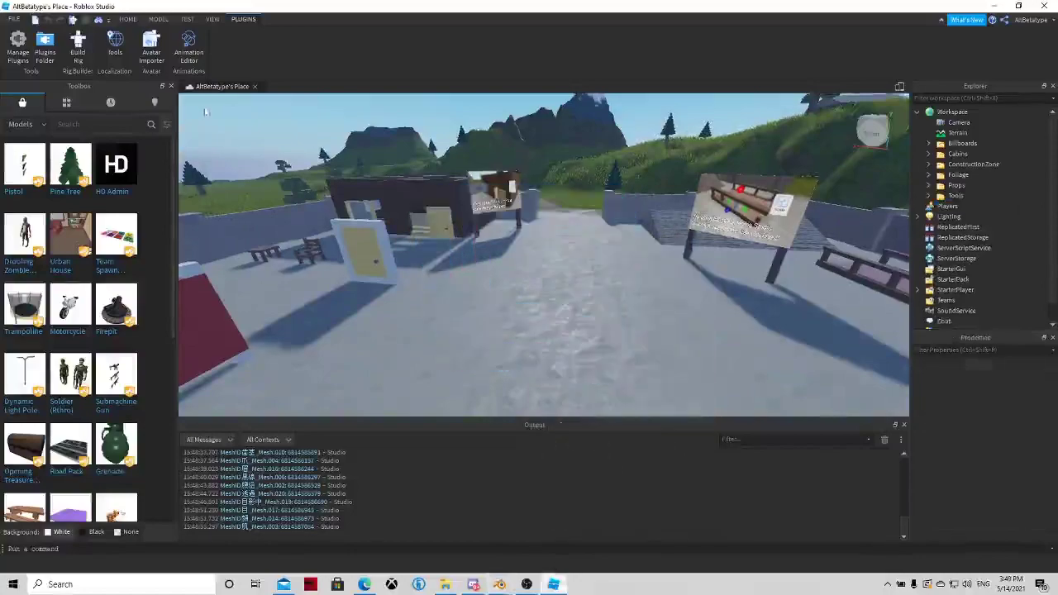
Step: Re-import the rescaled FBX through the Avatar Importer as a Custom rig
{"action": "left_click", "coordinate": [153, 47]}
{"action": "left_click", "coordinate": [668, 342]}
{"action": "key", "text": "Return"}
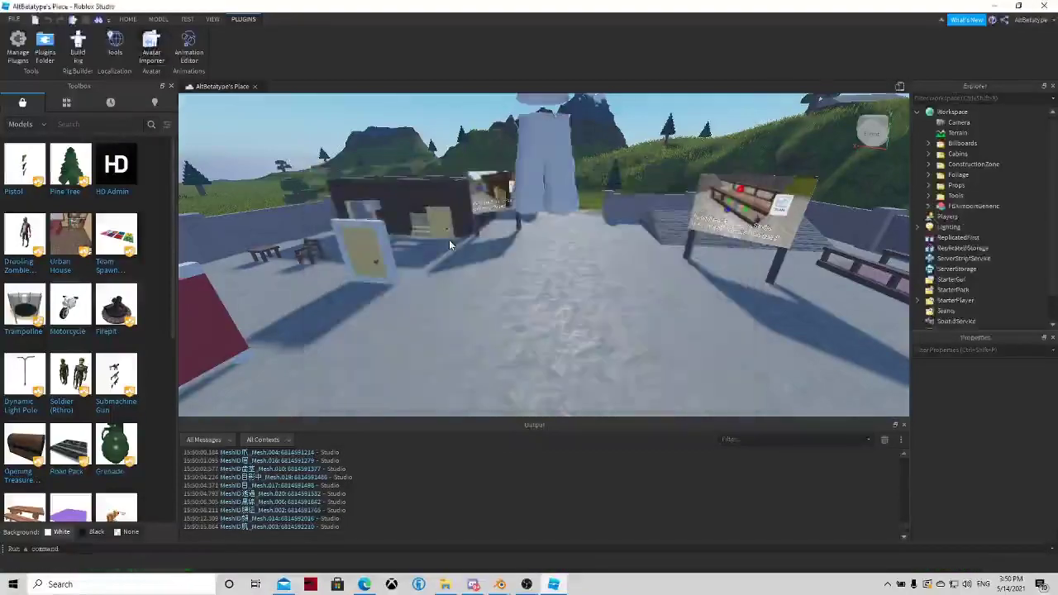
Step: Inspect the newly imported avatar in the viewport and expand its hierarchy down to RootPart
{"action": "right_click_drag", "start_coordinate": [448, 240], "coordinate": [496, 393]}
{"action": "left_click", "coordinate": [432, 238]}
{"action": "left_click", "coordinate": [931, 206]}
{"action": "scroll", "coordinate": [937, 200], "scroll_direction": "down", "scroll_amount": 5}
{"action": "scroll", "coordinate": [936, 200], "scroll_direction": "down", "scroll_amount": 2}
{"action": "left_click", "coordinate": [938, 215]}
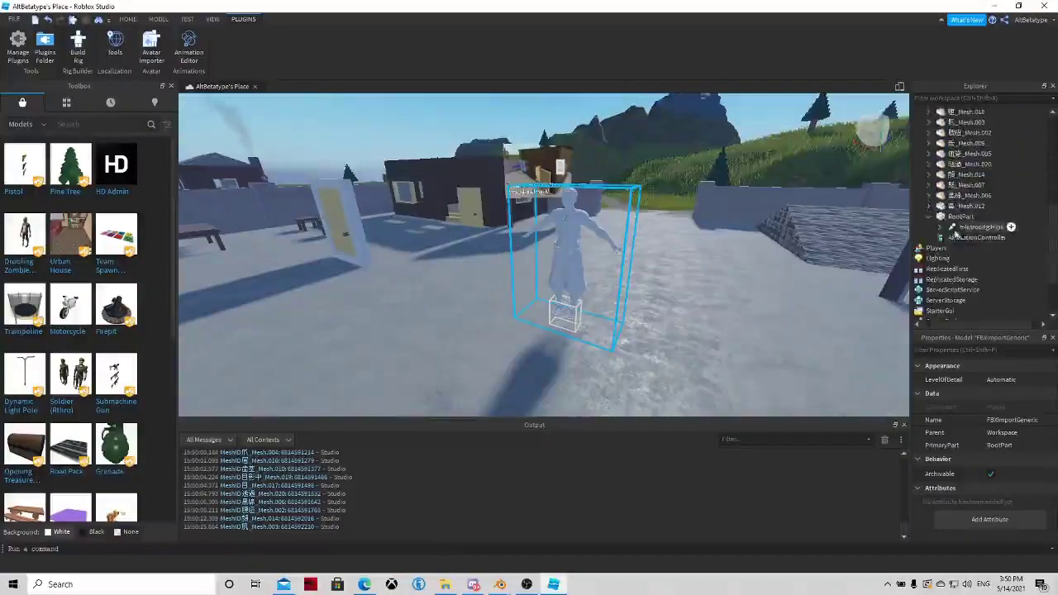
{"action": "scroll", "coordinate": [934, 221], "scroll_direction": "up", "scroll_amount": 7}
{"action": "right_click_drag", "start_coordinate": [636, 210], "coordinate": [631, 257]}
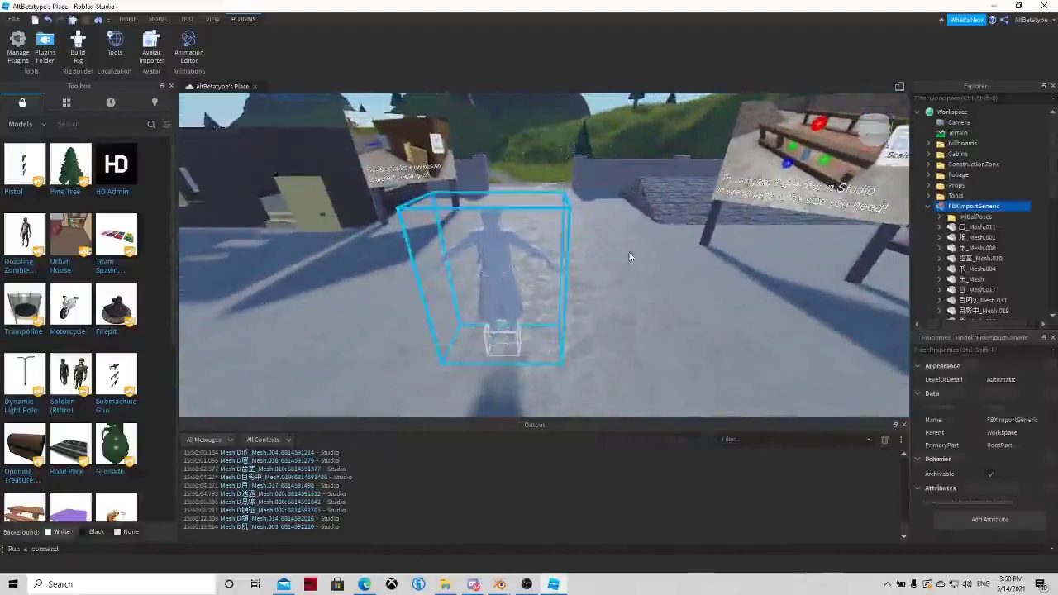
{"action": "left_click", "coordinate": [369, 585]}
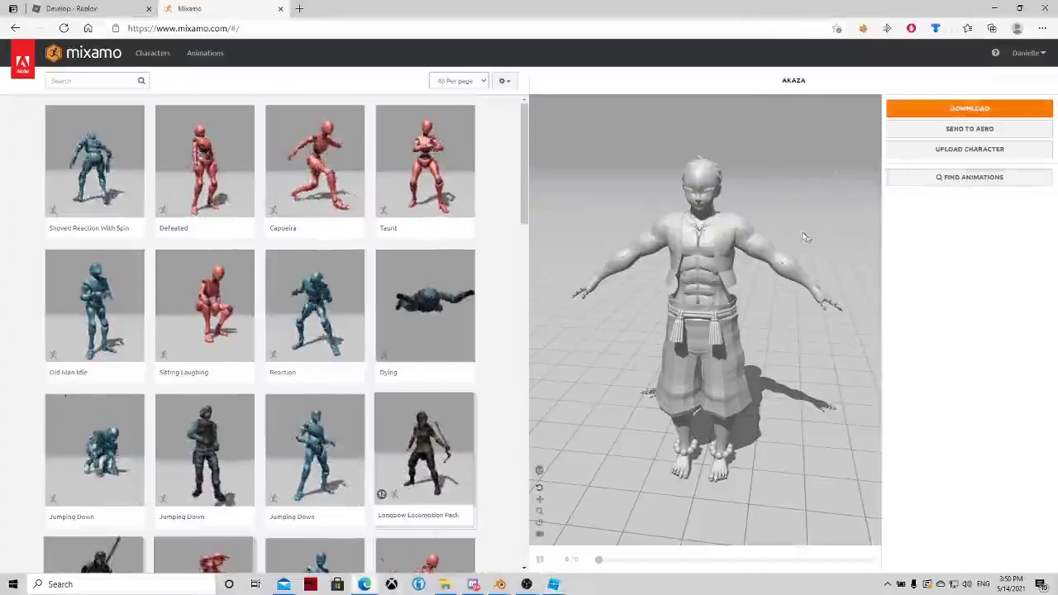
Step: Upload the fixed akaza FBX from Downloads to Mixamo's auto-rigger
{"action": "left_click", "coordinate": [934, 152]}
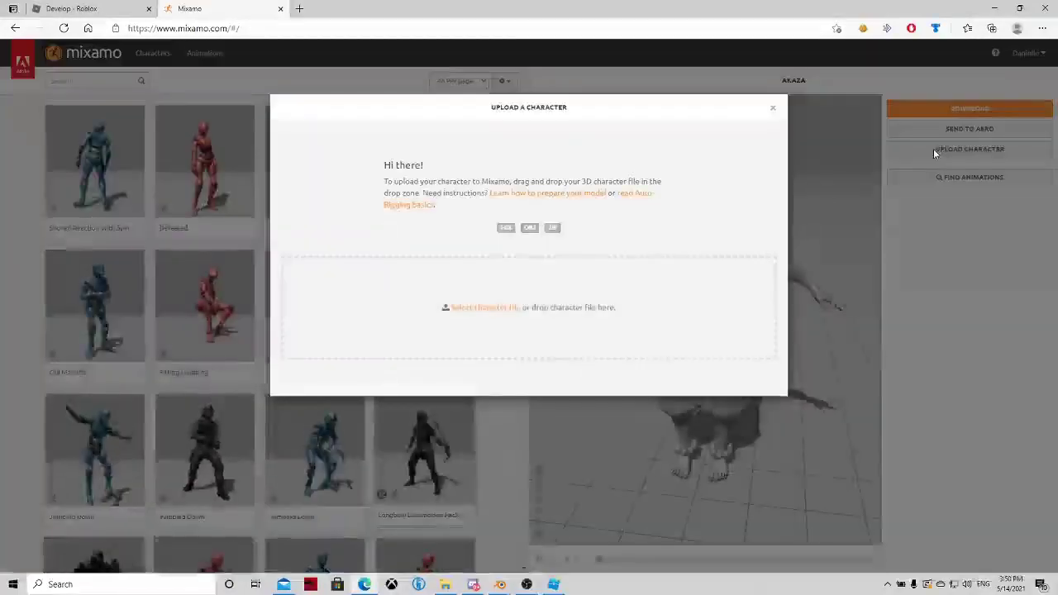
{"action": "left_click", "coordinate": [498, 308]}
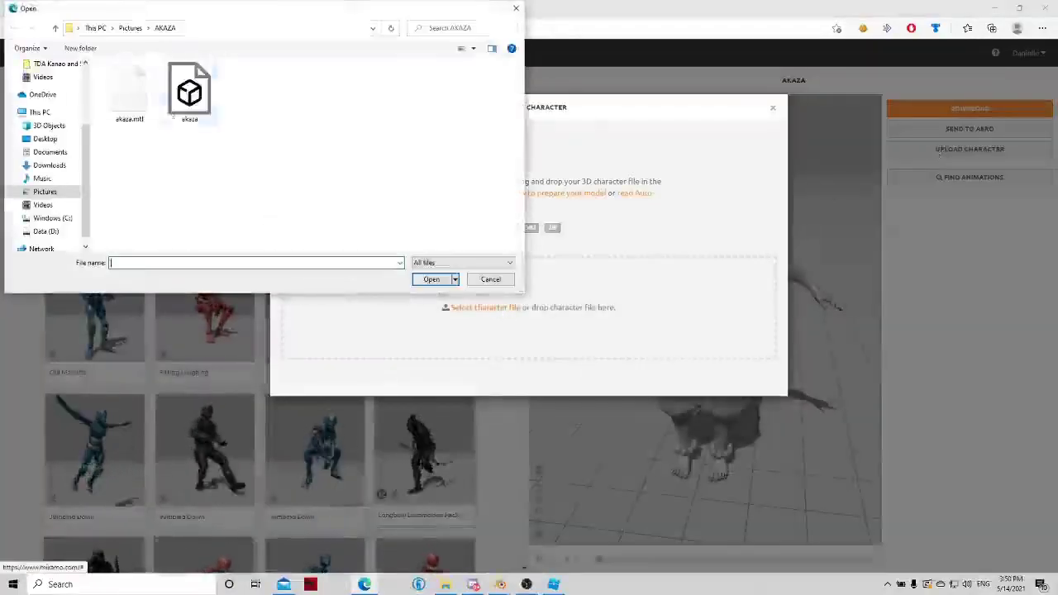
{"action": "left_click", "coordinate": [51, 167]}
{"action": "double_click", "coordinate": [135, 109]}
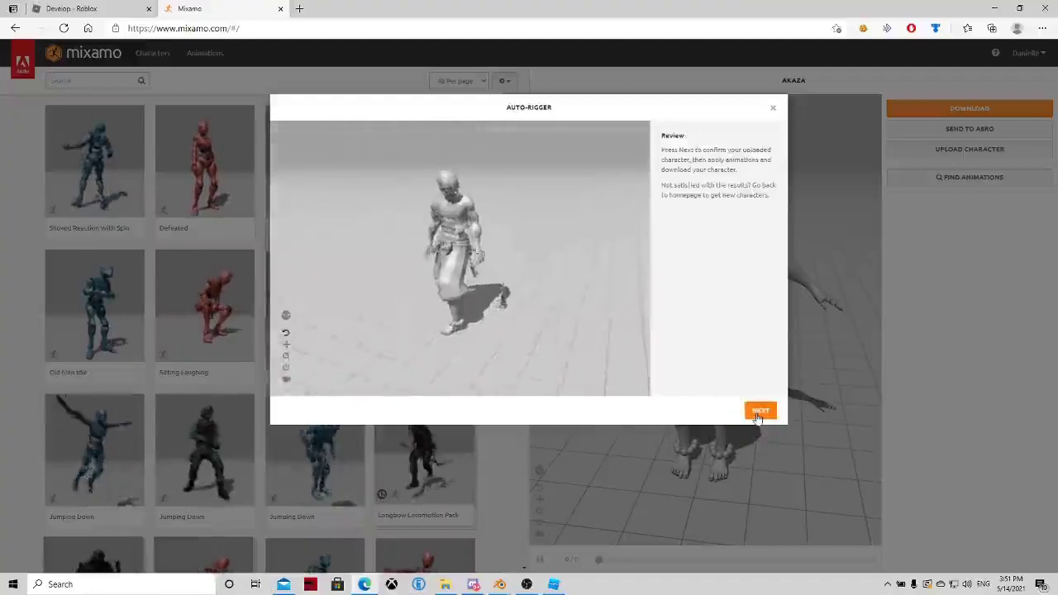
Step: Accept the auto-rigged character as the replacement and search the animations for 'idle'
{"action": "left_click", "coordinate": [758, 412]}
{"action": "left_click", "coordinate": [758, 413]}
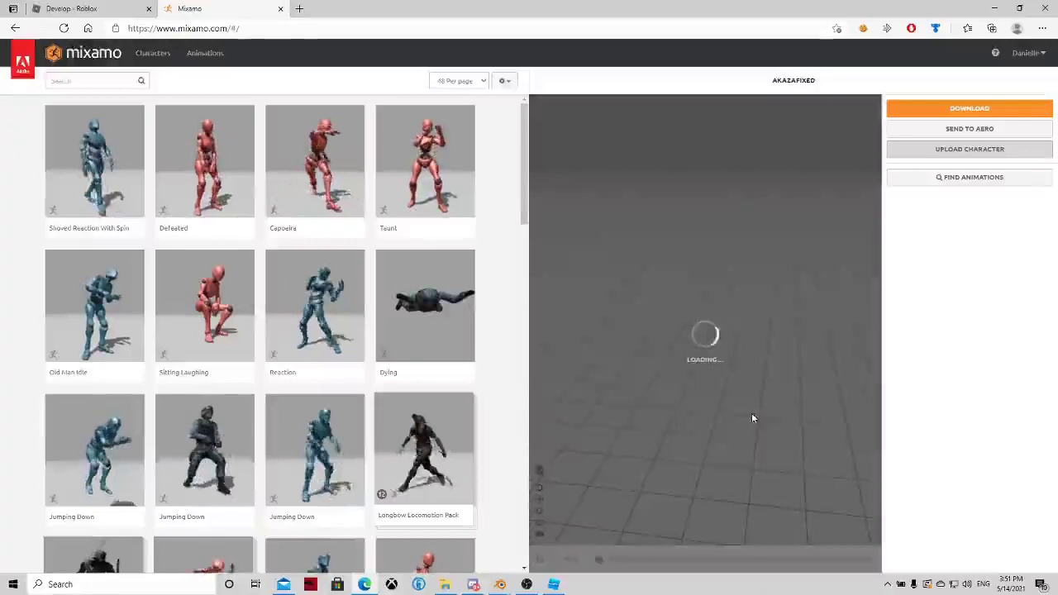
{"action": "left_click", "coordinate": [100, 83]}
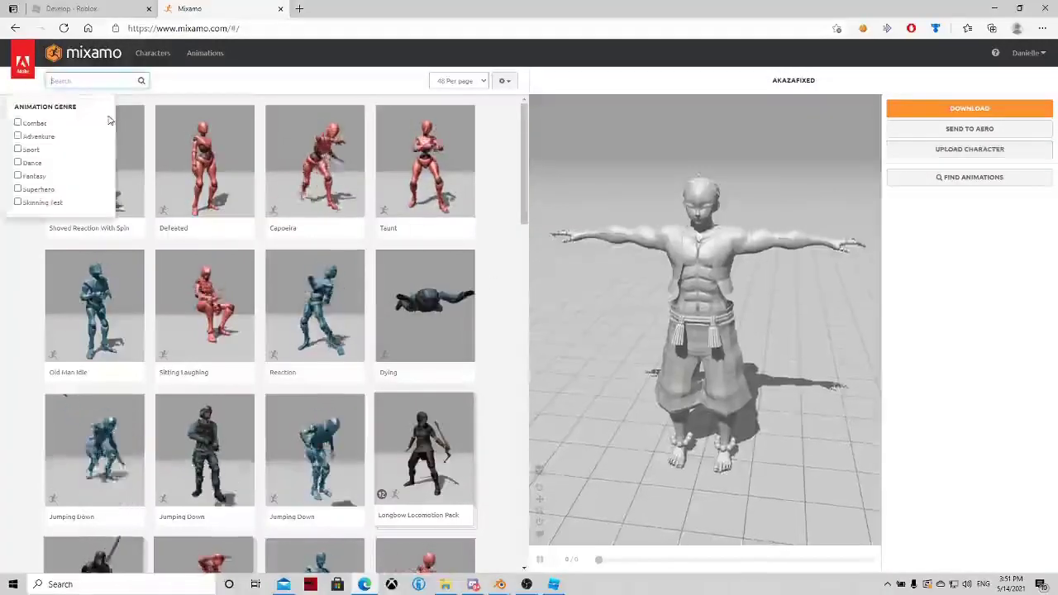
{"action": "type", "text": "idle"}
{"action": "key", "text": "Return"}
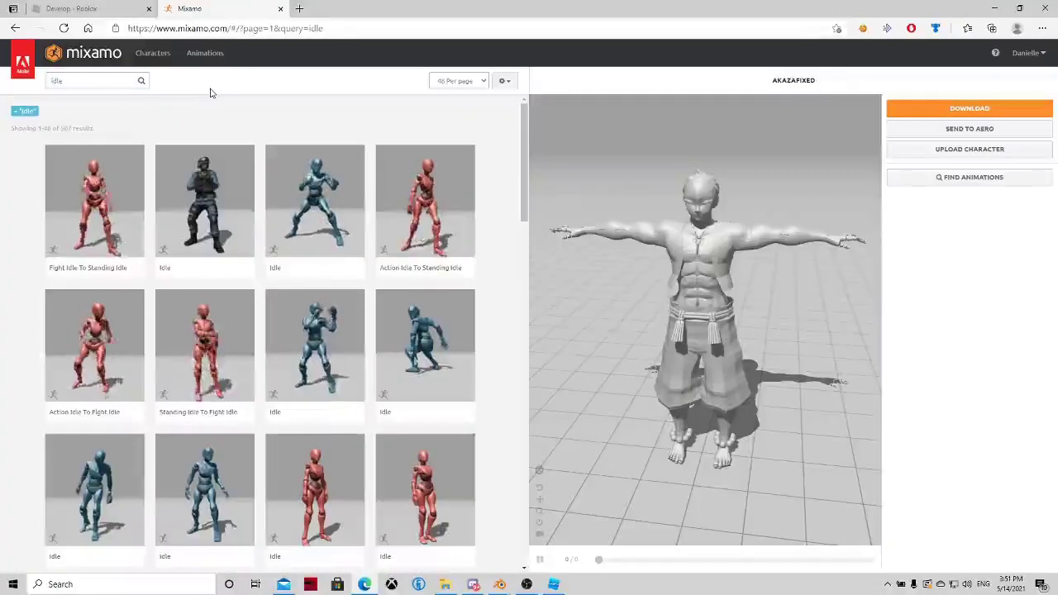
Step: Apply the Idle animation to the character and lower its Overdrive to 17
{"action": "left_click", "coordinate": [308, 219]}
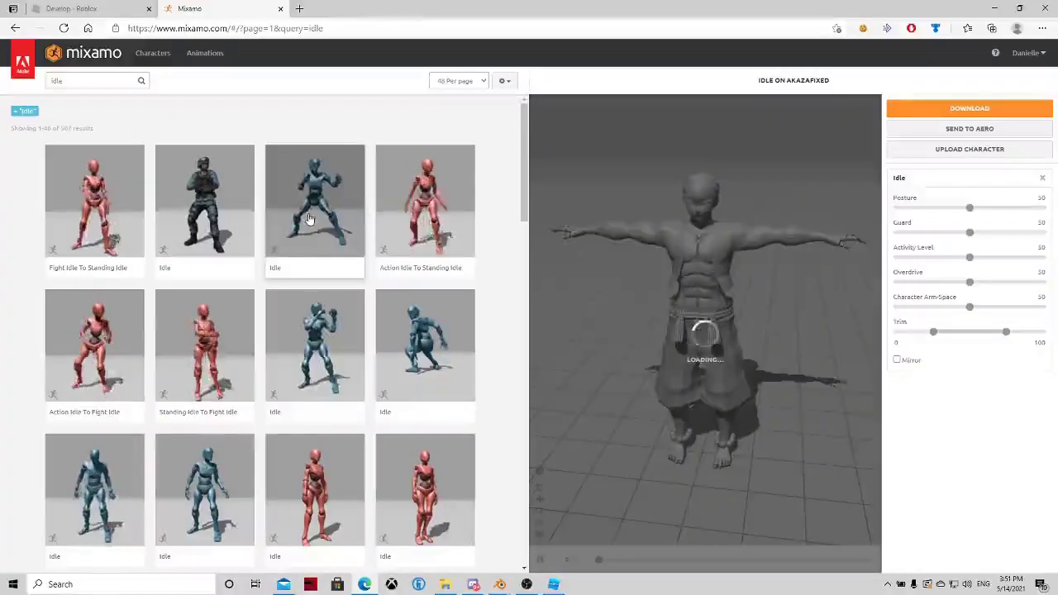
{"action": "left_click_drag", "start_coordinate": [673, 312], "coordinate": [795, 303]}
{"action": "left_click_drag", "start_coordinate": [754, 403], "coordinate": [734, 420]}
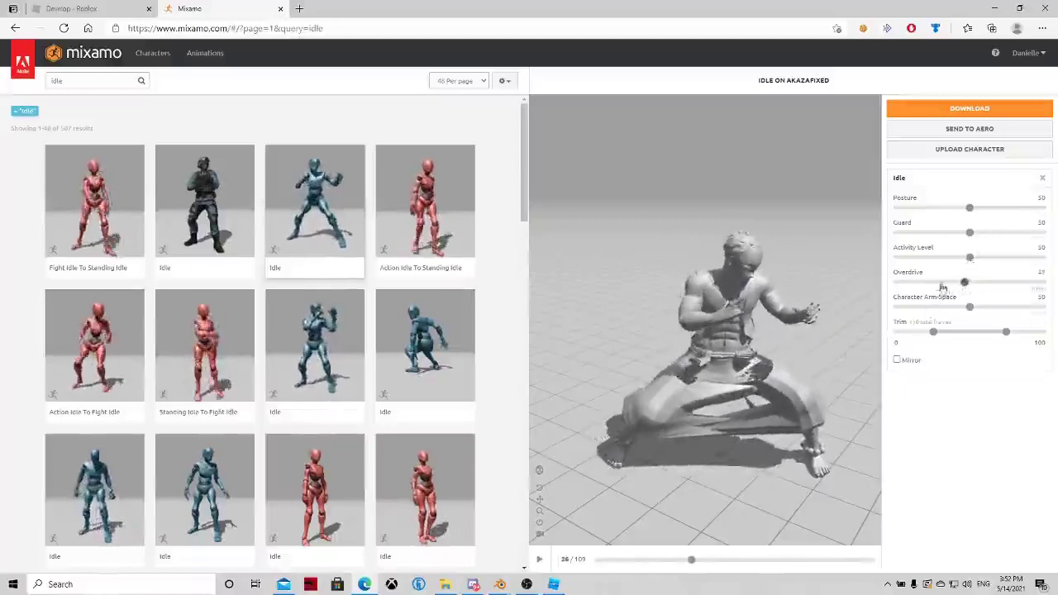
{"action": "left_click_drag", "start_coordinate": [943, 286], "coordinate": [921, 285]}
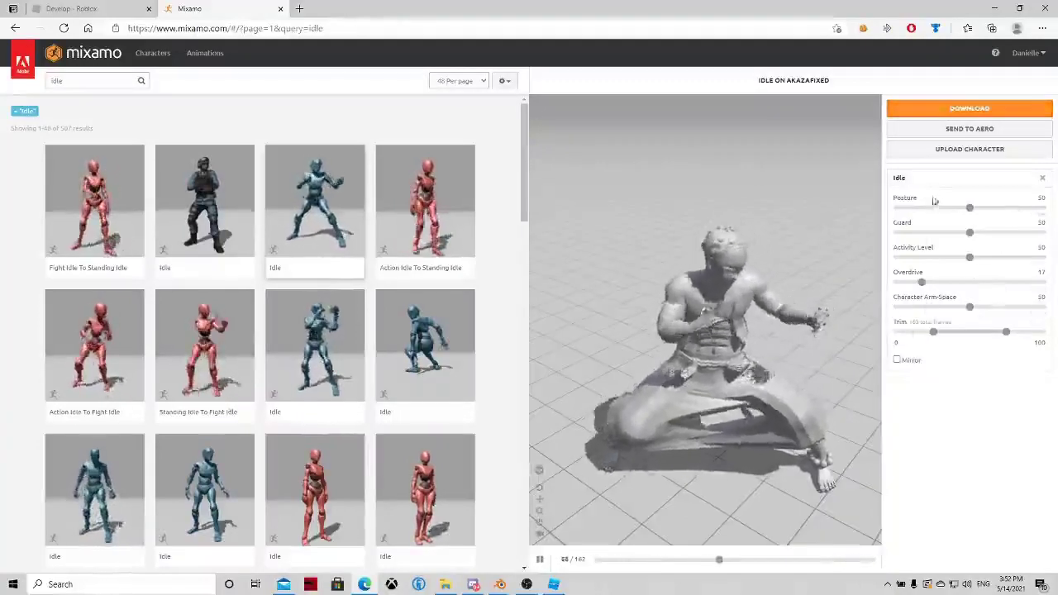
Step: Download the Idle animation as an FBX Binary file at 30 fps, without skin
{"action": "left_click", "coordinate": [942, 111]}
{"action": "left_click", "coordinate": [602, 155]}
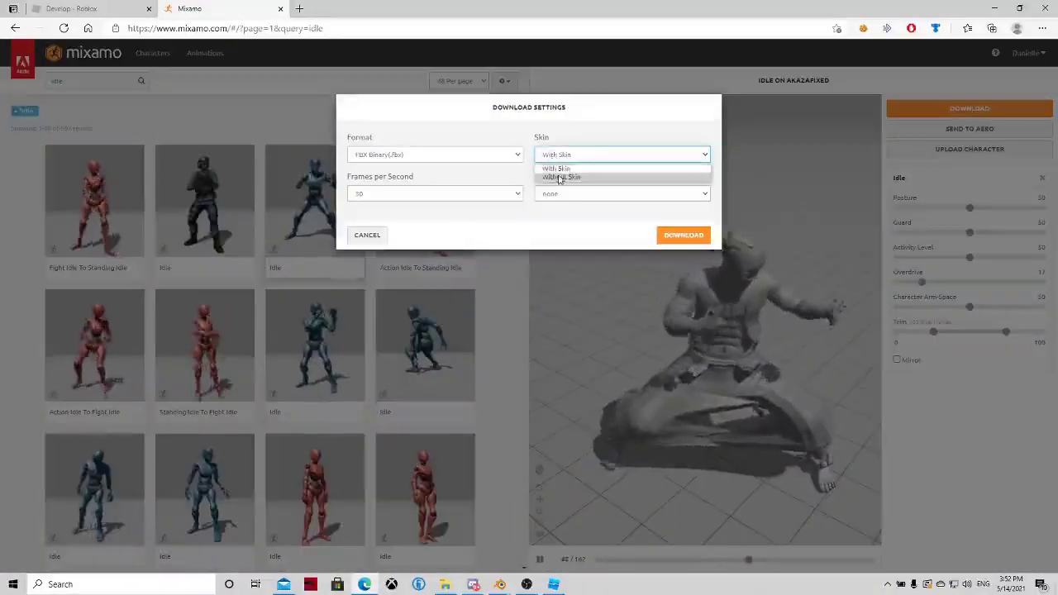
{"action": "left_click", "coordinate": [559, 169]}
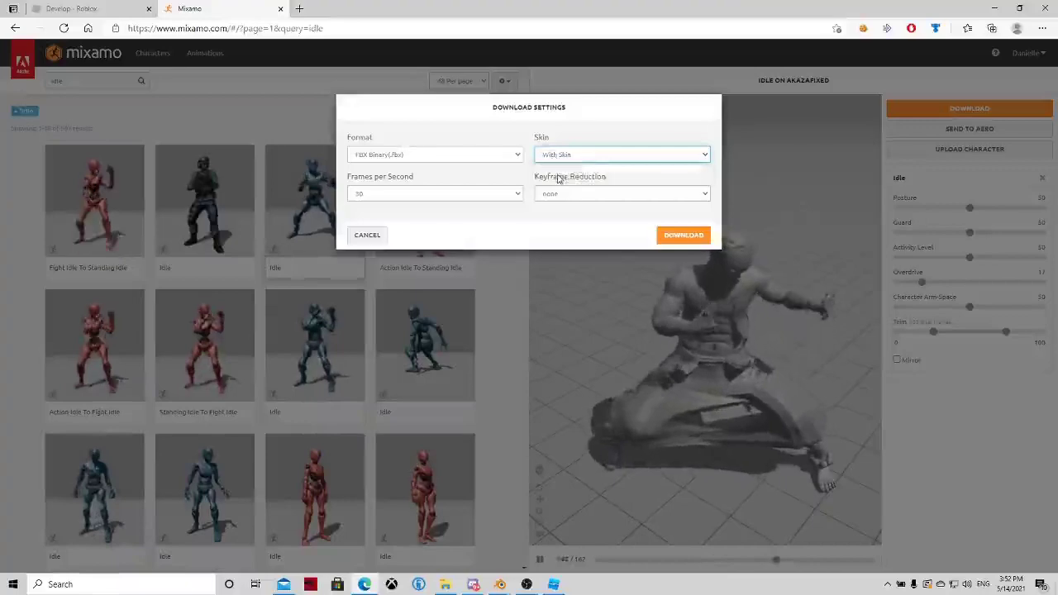
{"action": "left_click", "coordinate": [683, 237]}
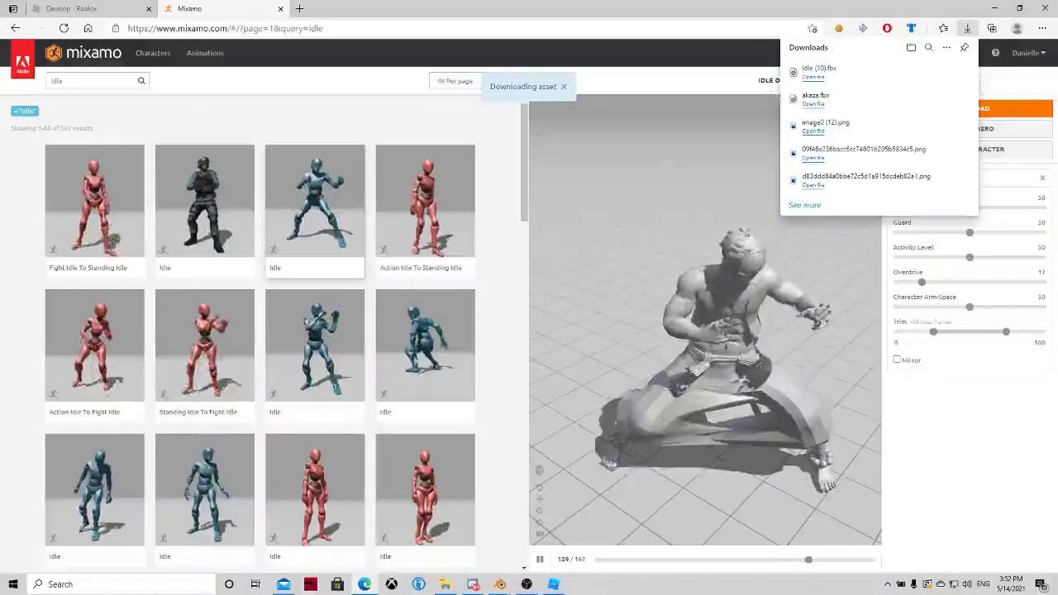
Step: Back in Roblox Studio, select the imported FBXImportGeneric character model
{"action": "left_click", "coordinate": [556, 584]}
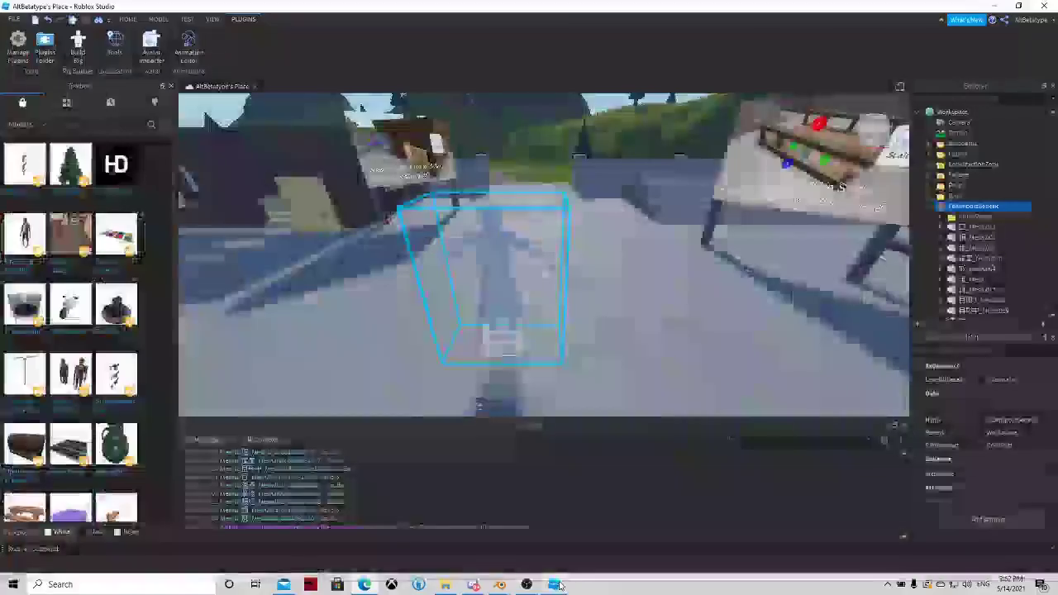
{"action": "right_click_drag", "start_coordinate": [562, 283], "coordinate": [524, 286]}
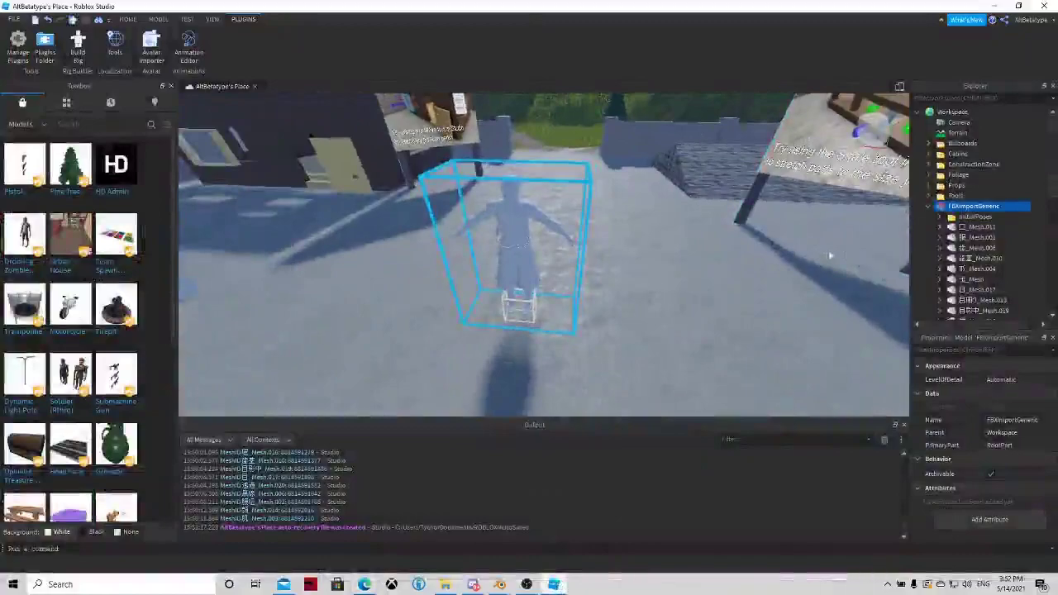
{"action": "left_click", "coordinate": [969, 227]}
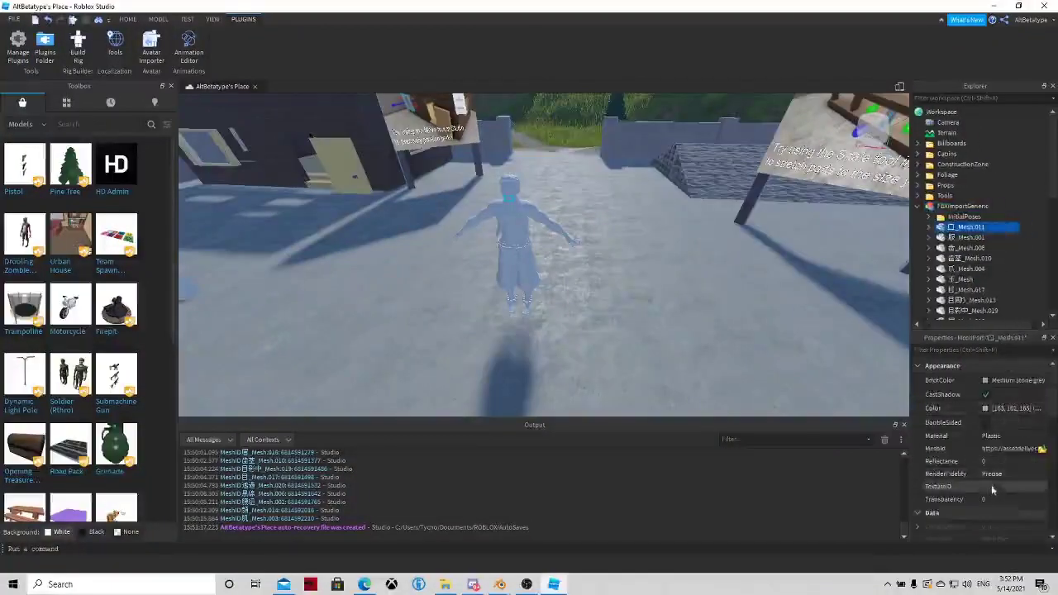
{"action": "left_click", "coordinate": [962, 206]}
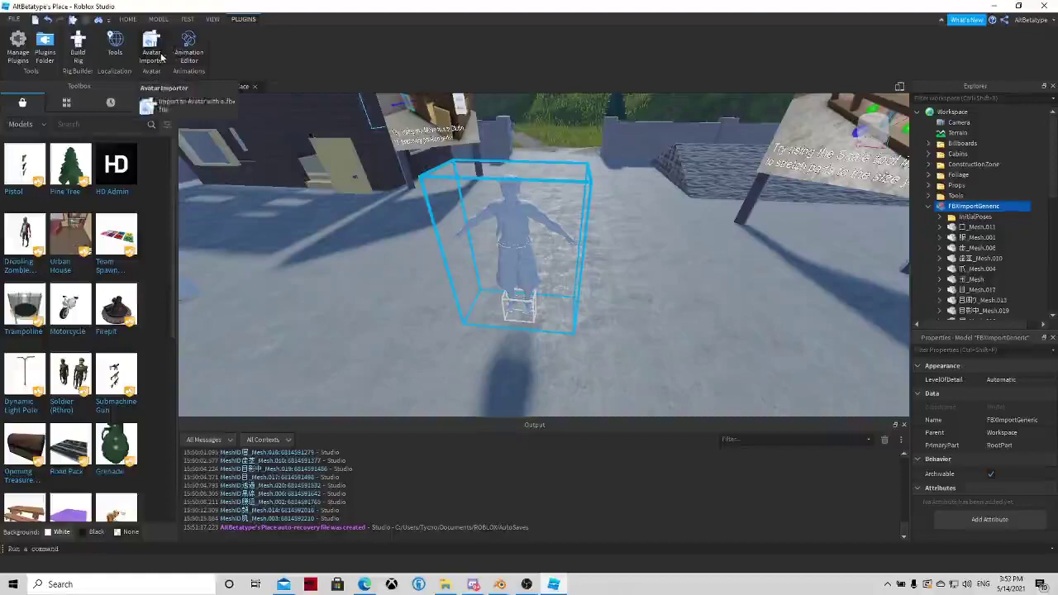
Step: Create a new animation clip for the rig and import Idle (10).fbx into it
{"action": "left_click", "coordinate": [188, 57]}
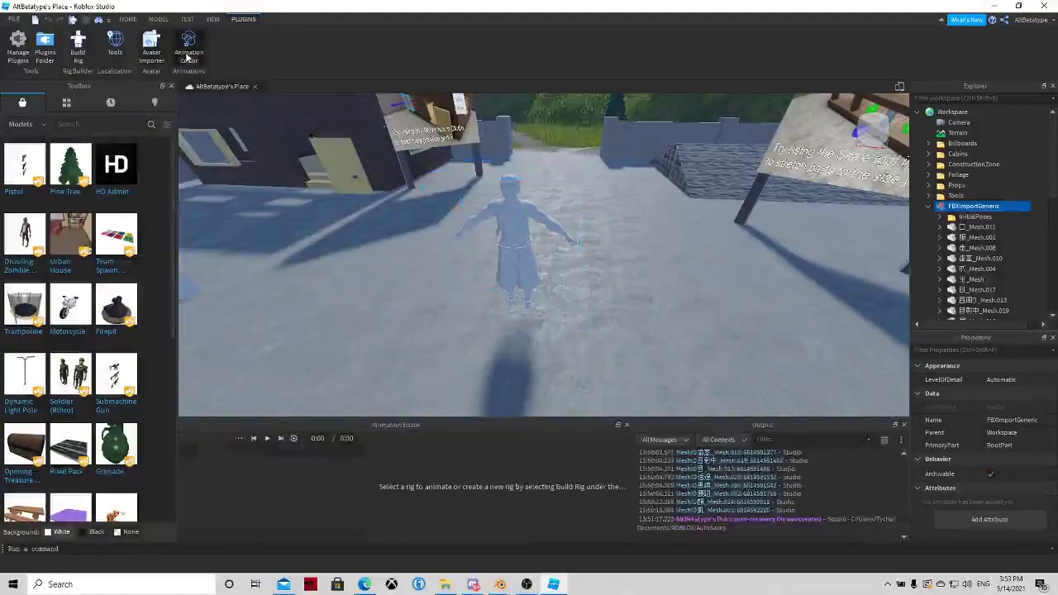
{"action": "left_click", "coordinate": [508, 234]}
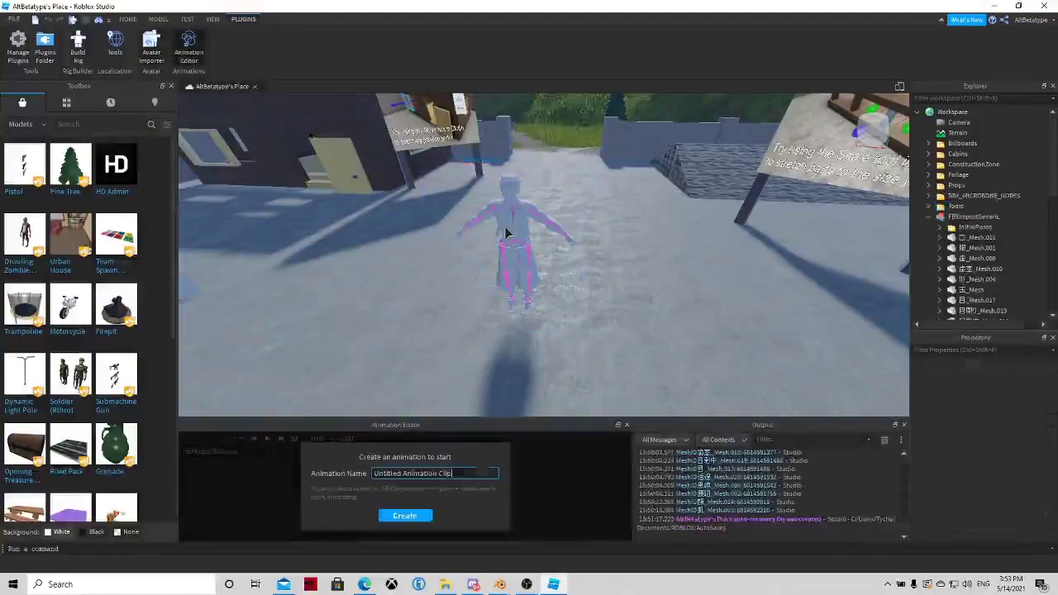
{"action": "left_click", "coordinate": [402, 515]}
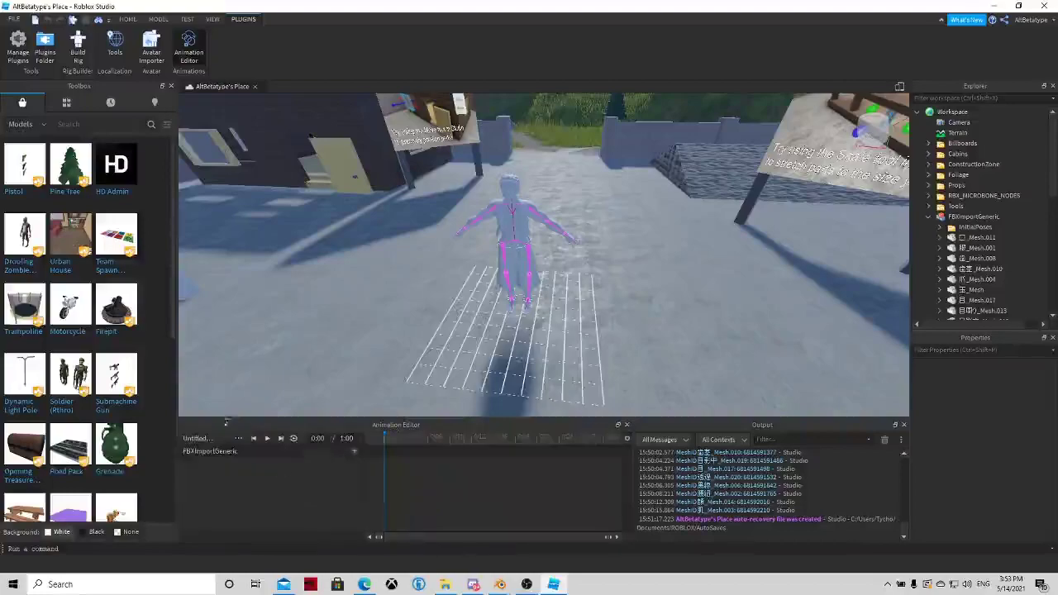
{"action": "left_click", "coordinate": [237, 439]}
{"action": "mouse_move", "coordinate": [273, 486]}
{"action": "left_click", "coordinate": [347, 496]}
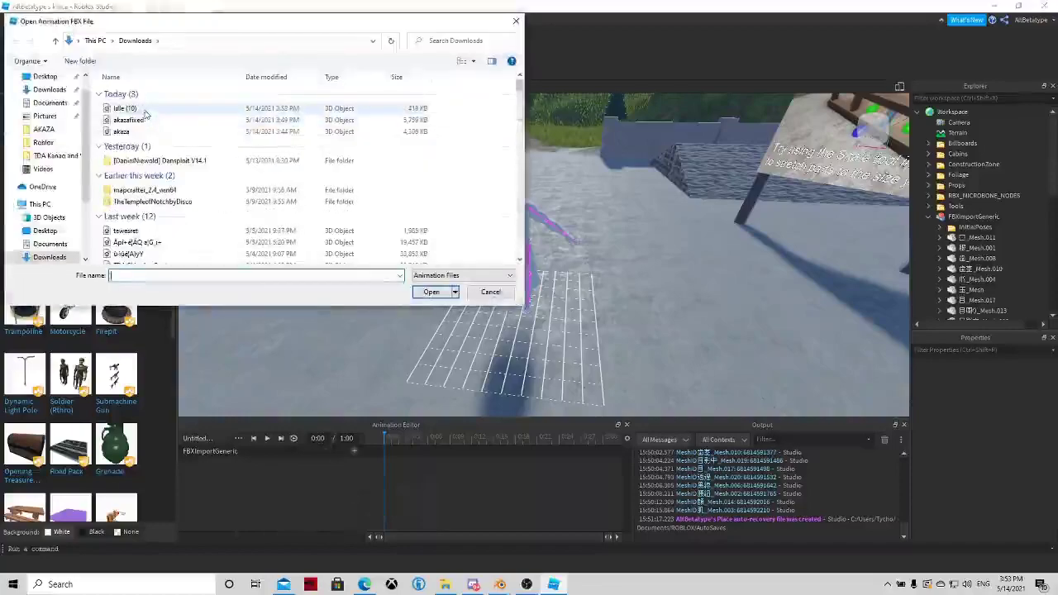
{"action": "left_click", "coordinate": [144, 112]}
{"action": "double_click", "coordinate": [145, 112]}
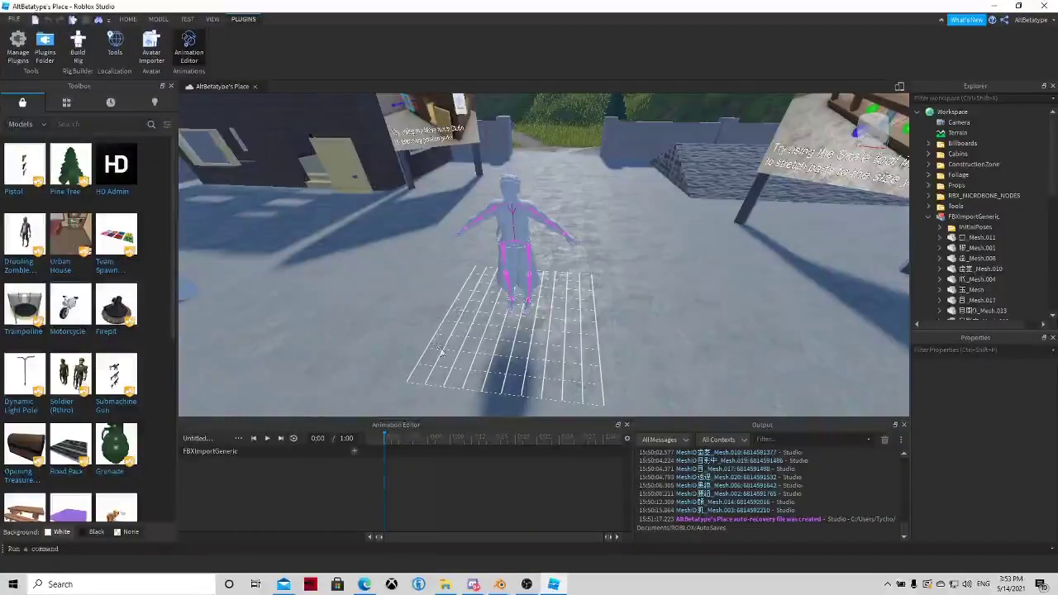
Step: Play and stop the imported idle clip to preview it on the rig
{"action": "right_click_drag", "start_coordinate": [449, 329], "coordinate": [485, 312]}
{"action": "left_click", "coordinate": [266, 438]}
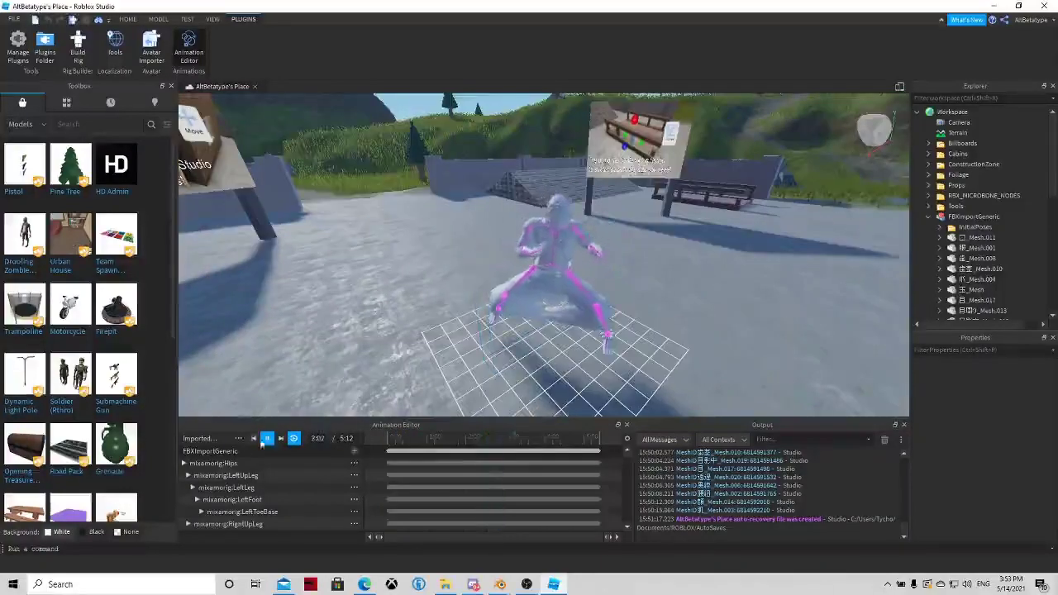
{"action": "left_click", "coordinate": [266, 439]}
Step: Publish the clip to Roblox as 'Idle Animation' with a short description and copy its asset ID
{"action": "left_click", "coordinate": [238, 439]}
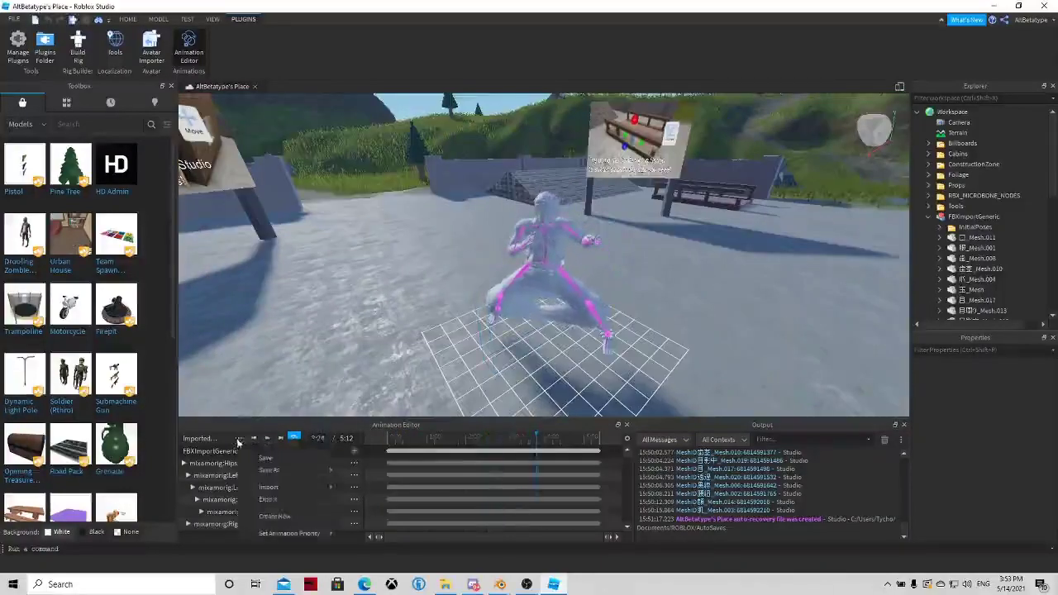
{"action": "left_click", "coordinate": [269, 506]}
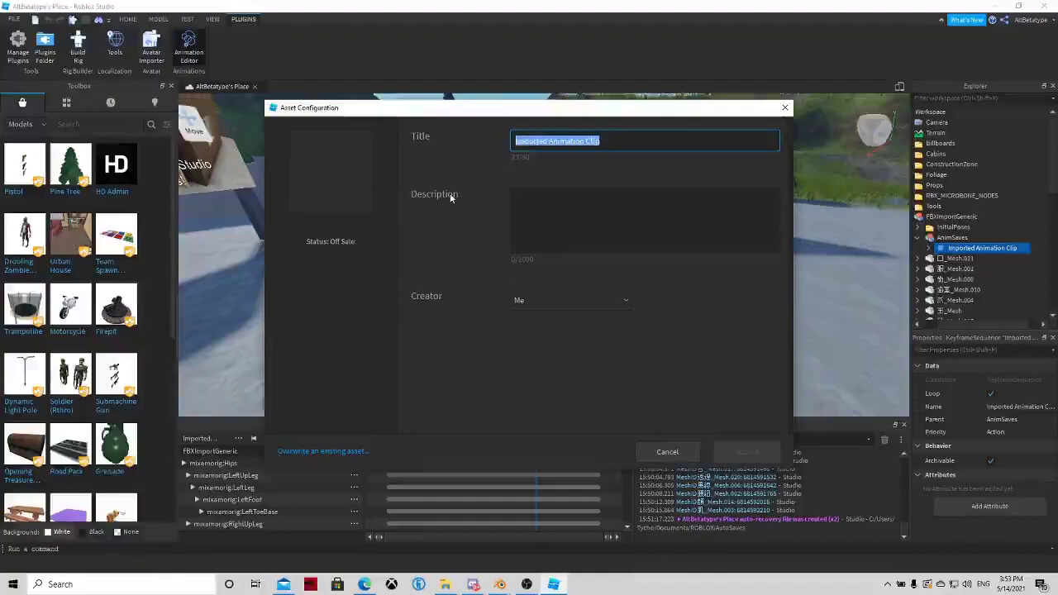
{"action": "type", "text": "Idle ANim"}
{"action": "key", "text": "BackSpace"}
{"action": "key", "text": "BackSpace"}
{"action": "key", "text": "BackSpace"}
{"action": "left_click", "coordinate": [579, 209]}
{"action": "type", "text": "Idle"}
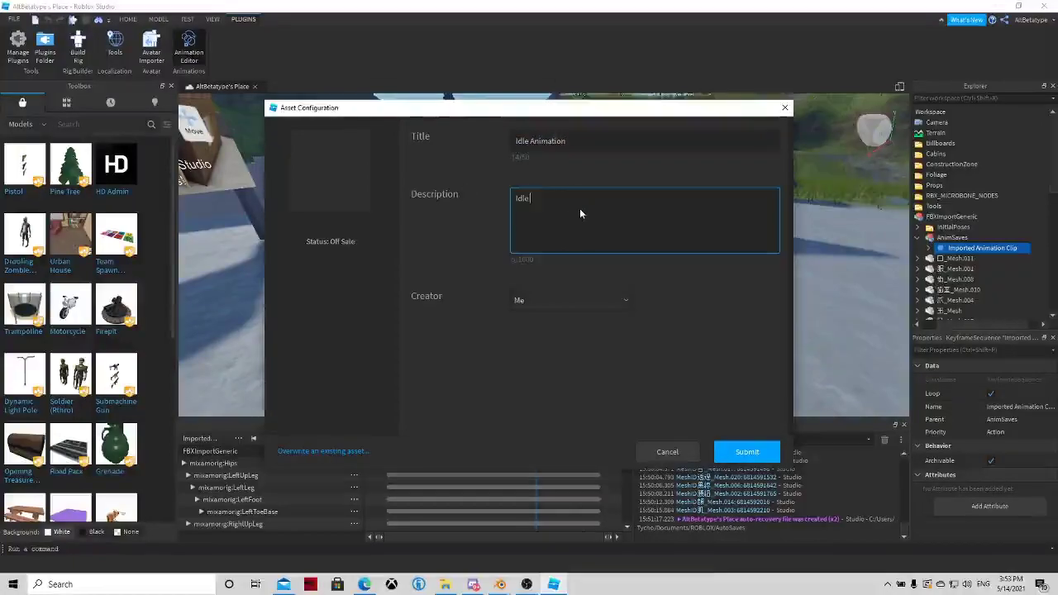
{"action": "type", "text": " Anim"}
{"action": "left_click", "coordinate": [757, 452]}
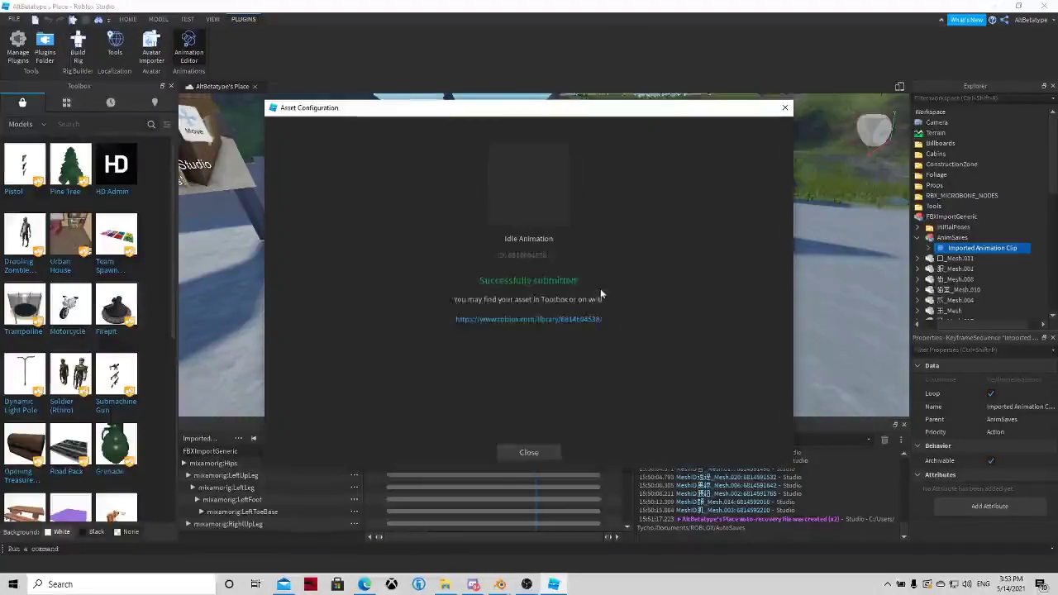
{"action": "left_click", "coordinate": [555, 255]}
Step: Close the upload dialog and Animation Editor, then add a Folder to ReplicatedStorage
{"action": "left_click", "coordinate": [520, 451]}
{"action": "left_click", "coordinate": [626, 424]}
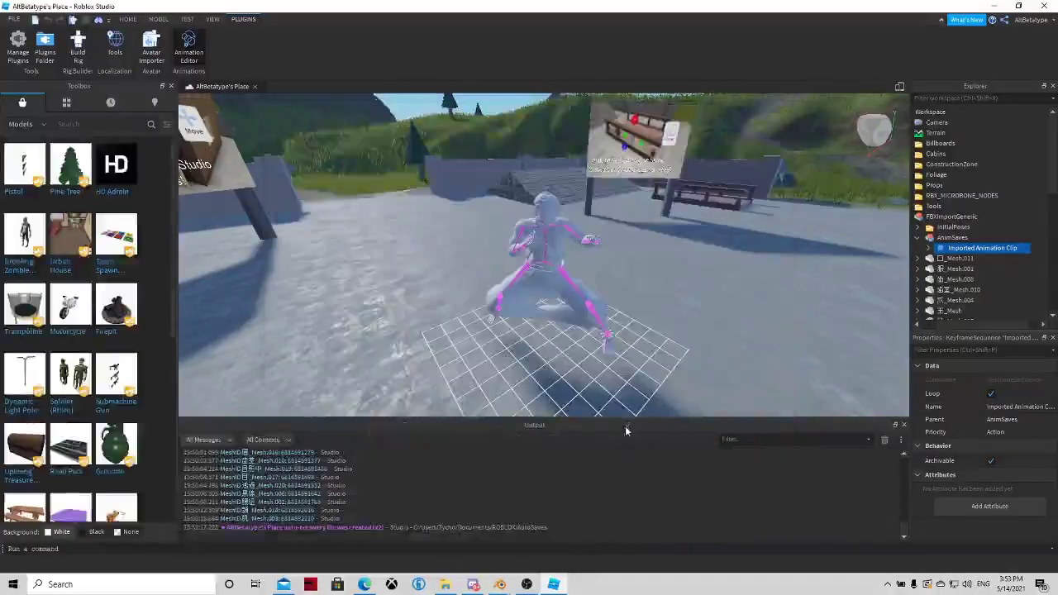
{"action": "scroll", "coordinate": [1016, 250], "scroll_direction": "down", "scroll_amount": 5}
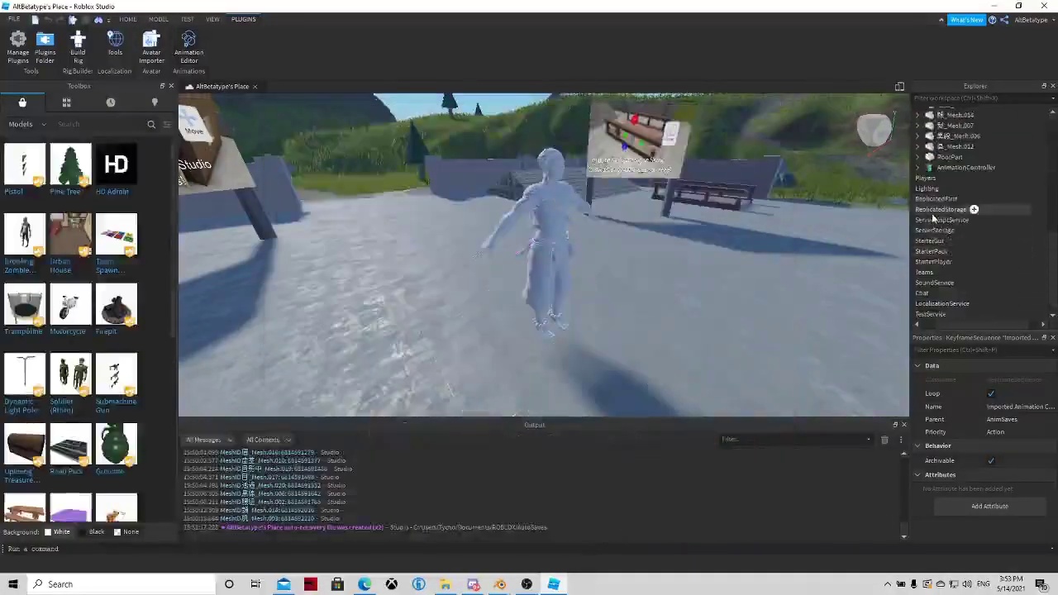
{"action": "left_click", "coordinate": [961, 209]}
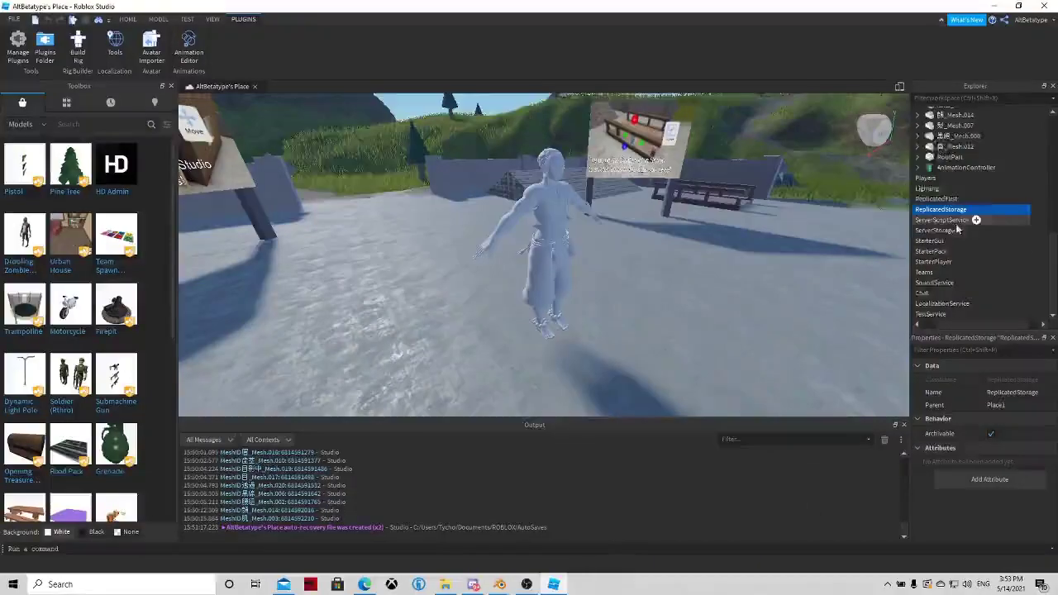
{"action": "left_click", "coordinate": [996, 209]}
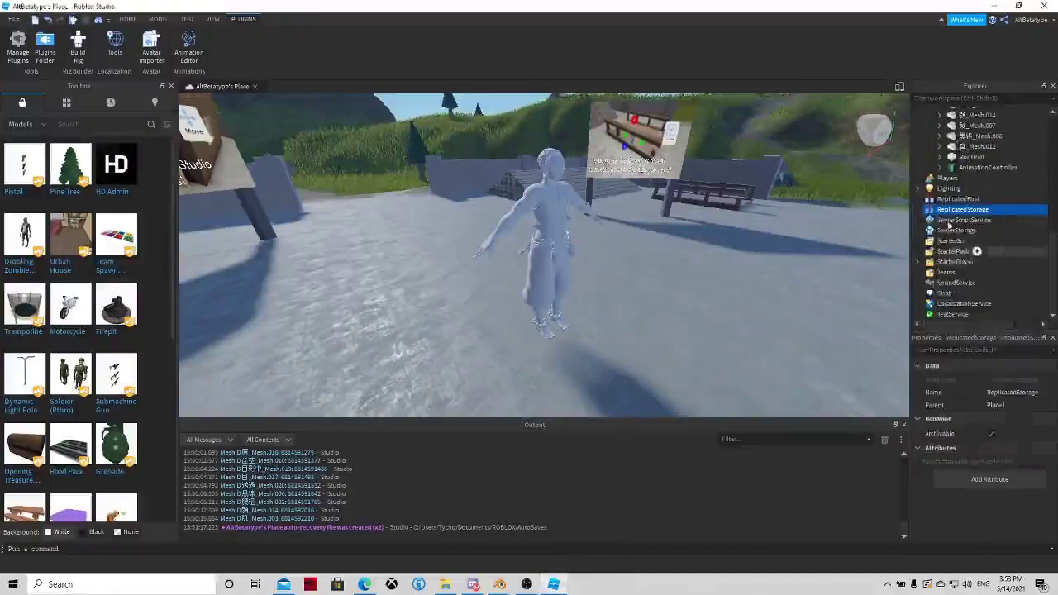
{"action": "left_click", "coordinate": [972, 227]}
Step: Insert an Animation into the folder and paste the idle animation ID into AnimationId
{"action": "left_click", "coordinate": [997, 219]}
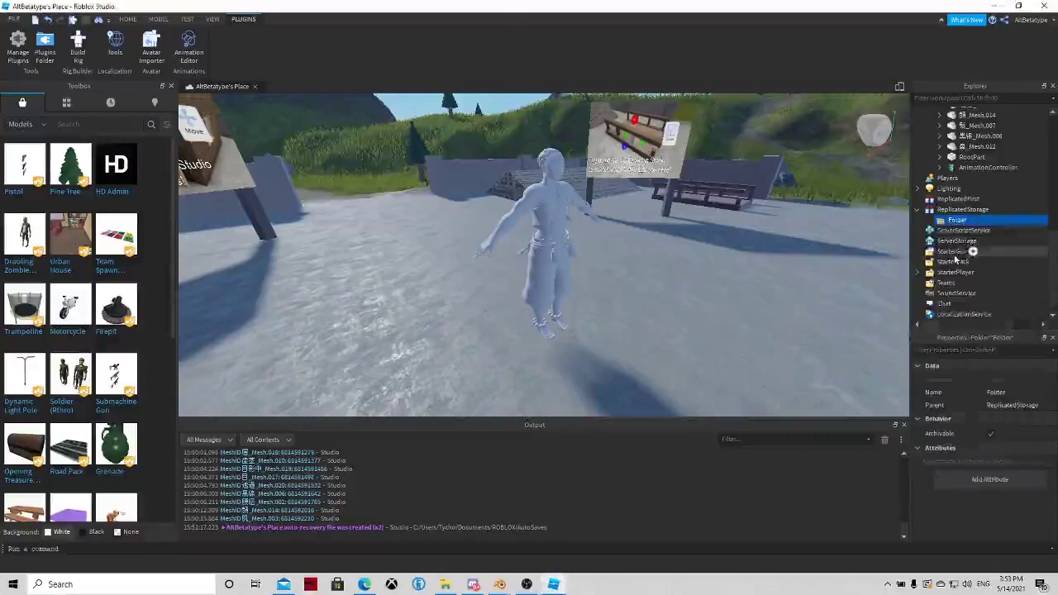
{"action": "left_click", "coordinate": [1013, 379]}
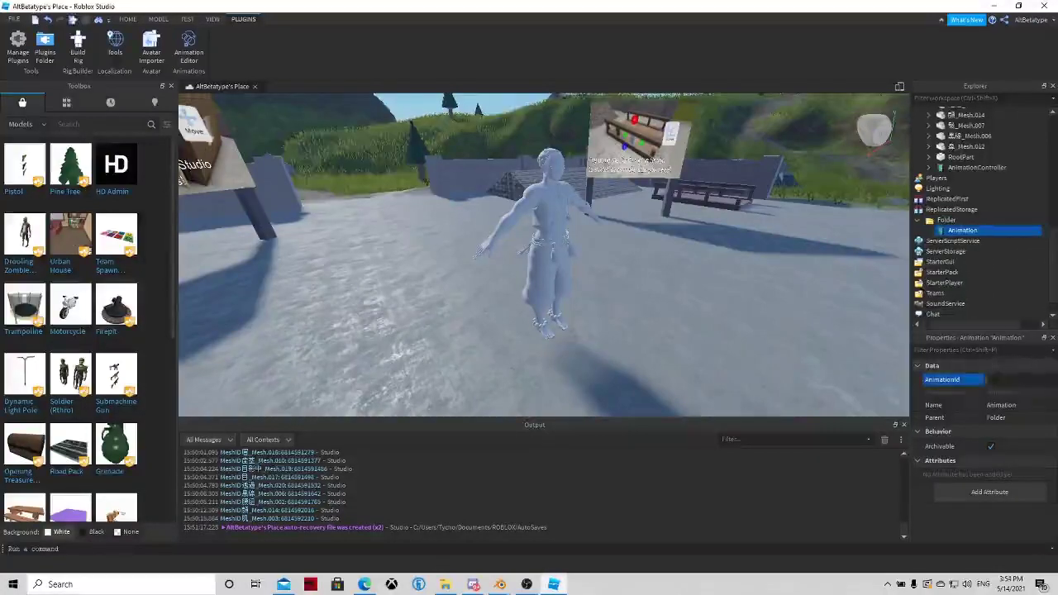
{"action": "left_click", "coordinate": [996, 379]}
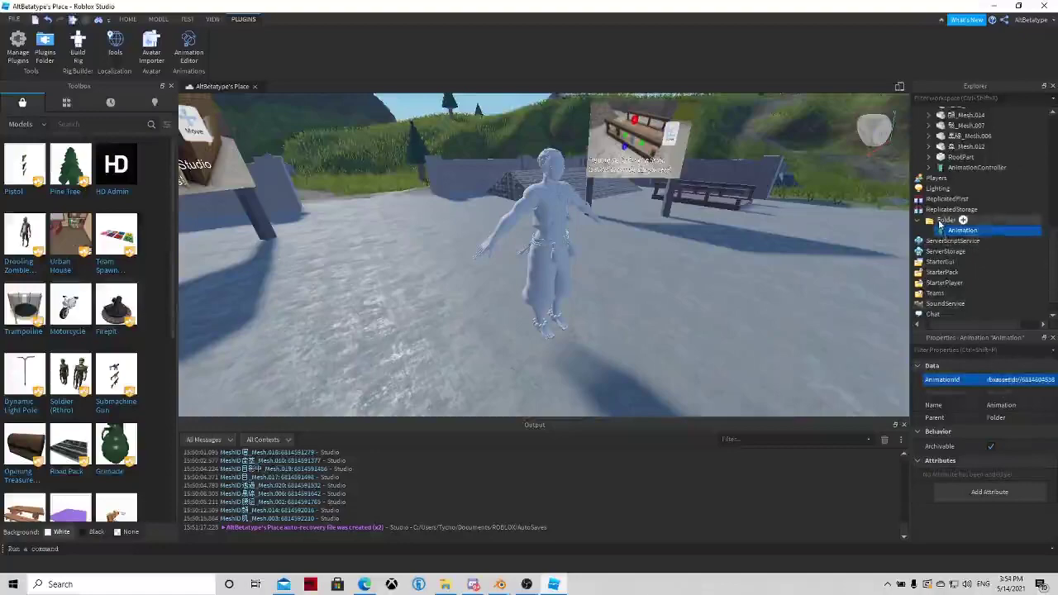
Step: Rename the new folder to 'Anims'
{"action": "left_click", "coordinate": [949, 220]}
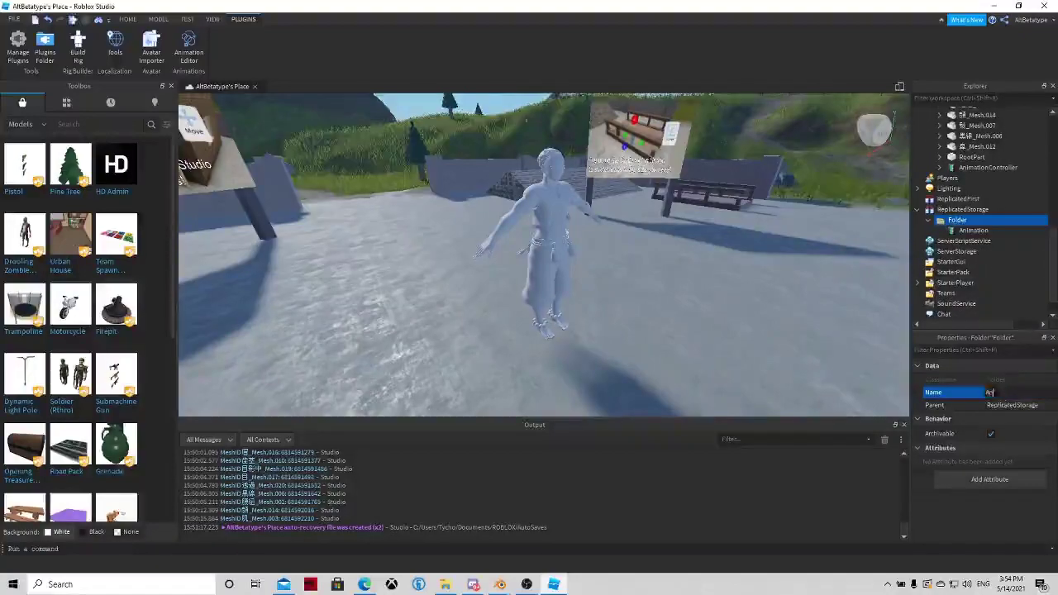
{"action": "left_click", "coordinate": [997, 395]}
{"action": "type", "text": "Anims"}
{"action": "key", "text": "Return"}
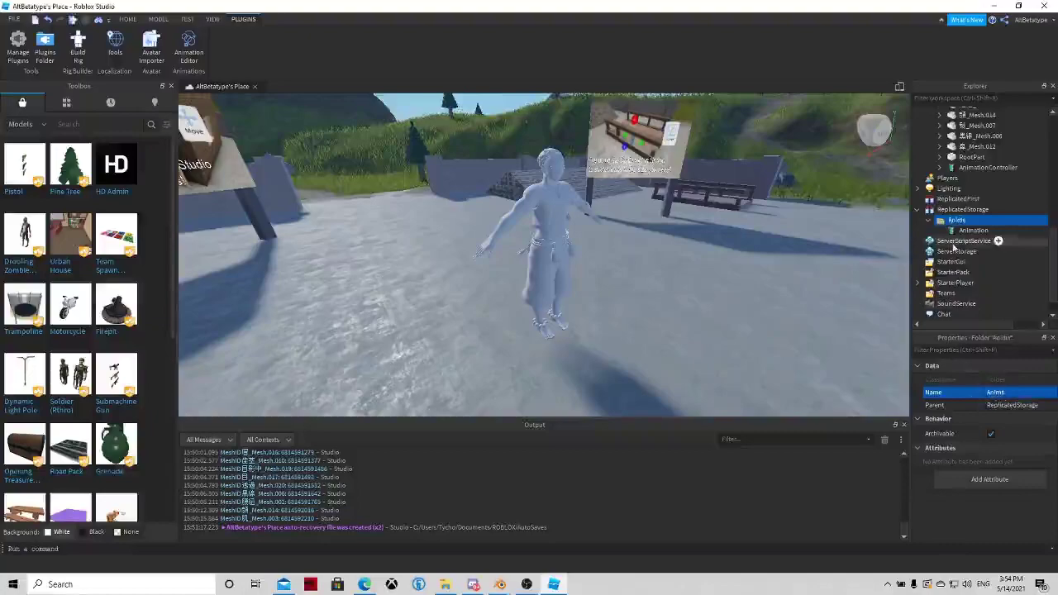
{"action": "scroll", "coordinate": [995, 239], "scroll_direction": "up", "scroll_amount": 2}
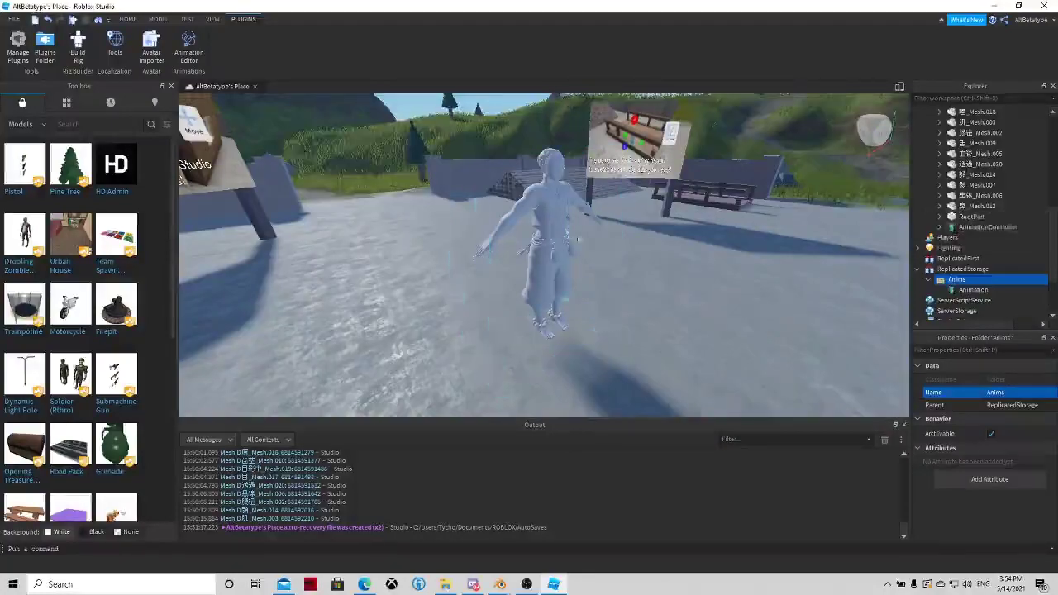
{"action": "scroll", "coordinate": [959, 237], "scroll_direction": "up", "scroll_amount": 1}
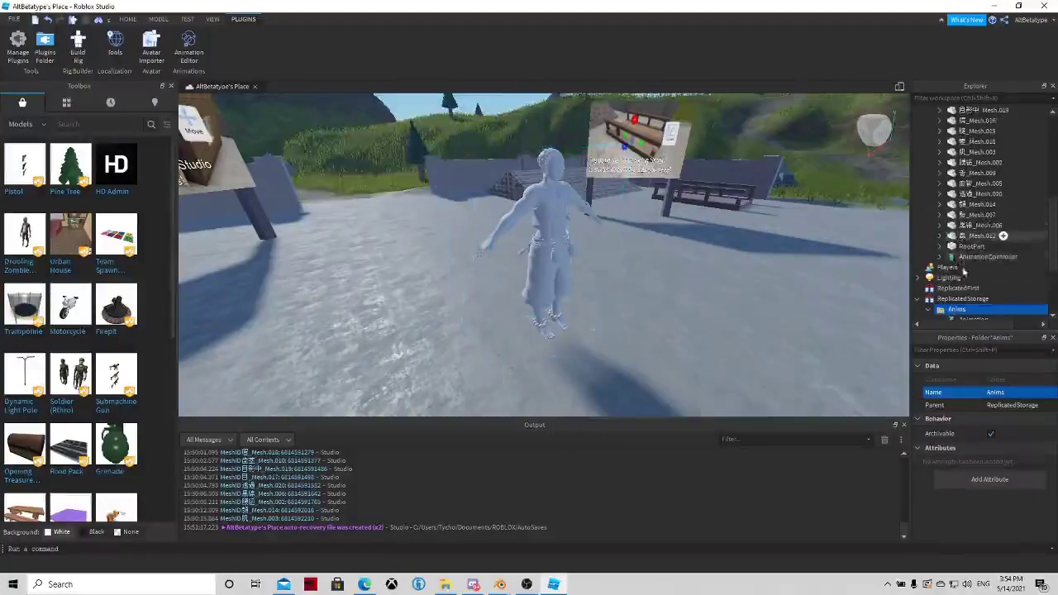